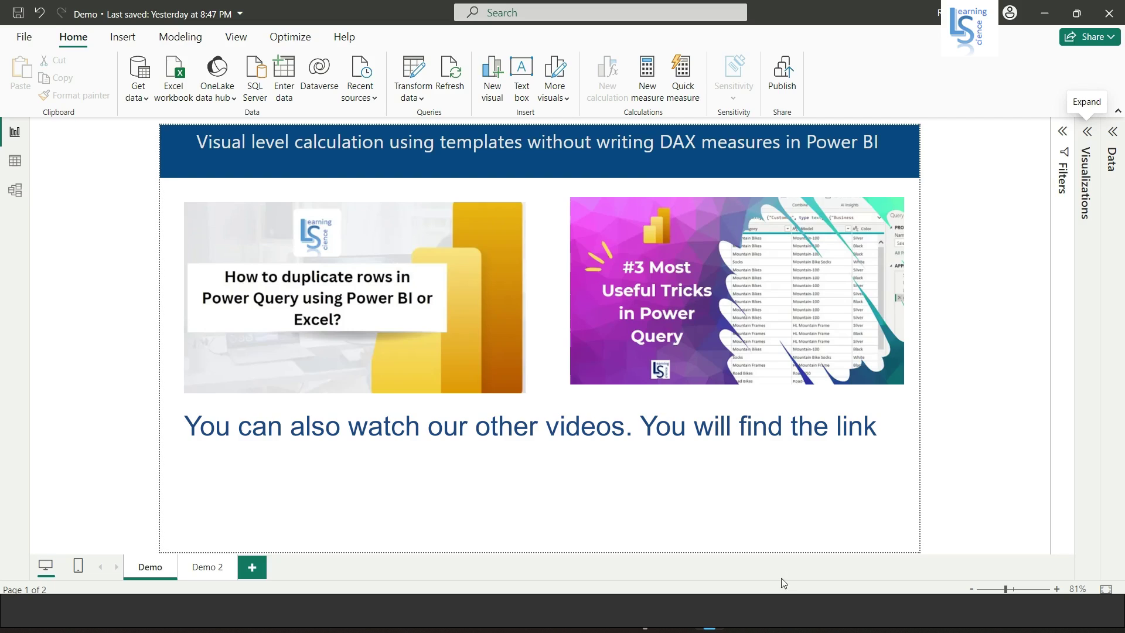
- Expand the collapsed Visualizations pane to show the visual types on the Demo page
left_click(1088, 132)
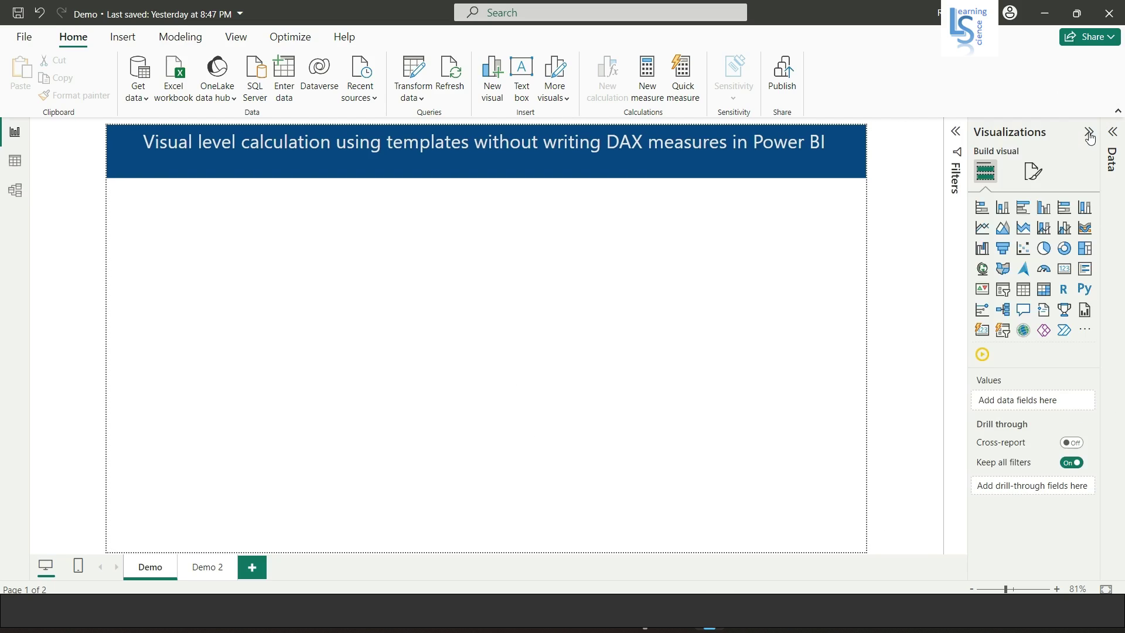
- Add a taller table visual with Month shown as plain months, not a date hierarchy
left_click(1023, 291)
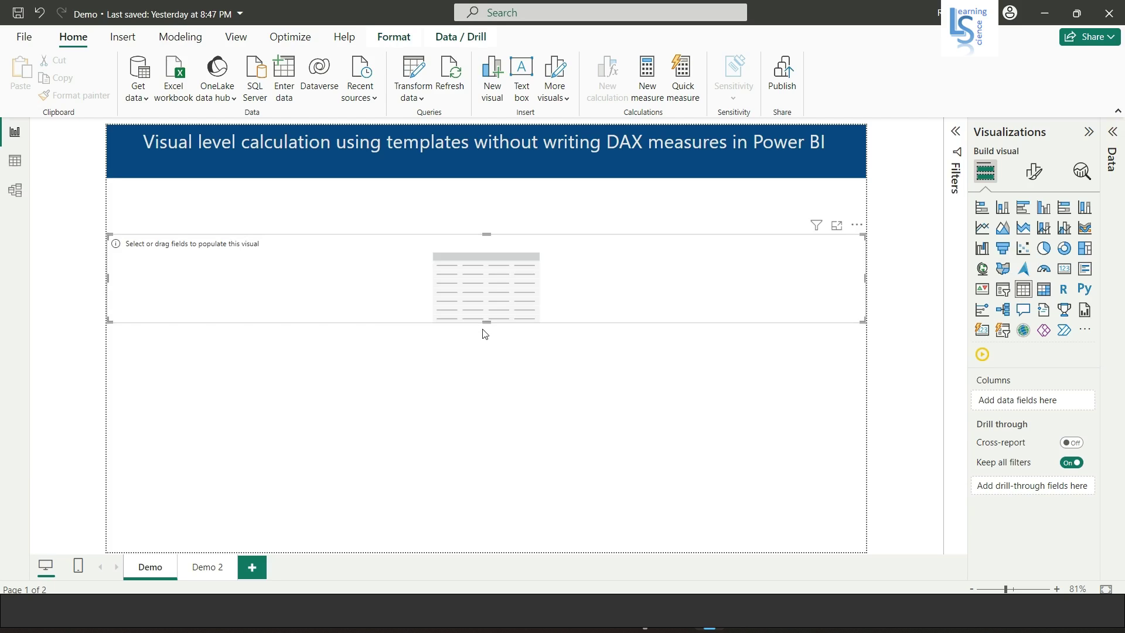
left_click_drag(486, 322, 486, 414)
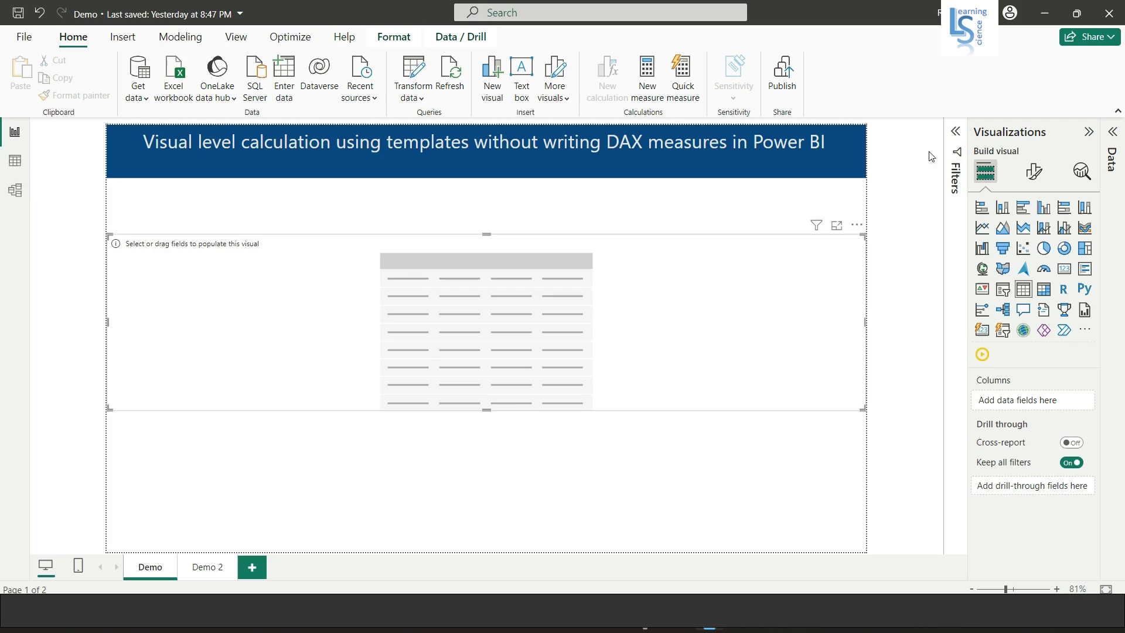
left_click(1113, 133)
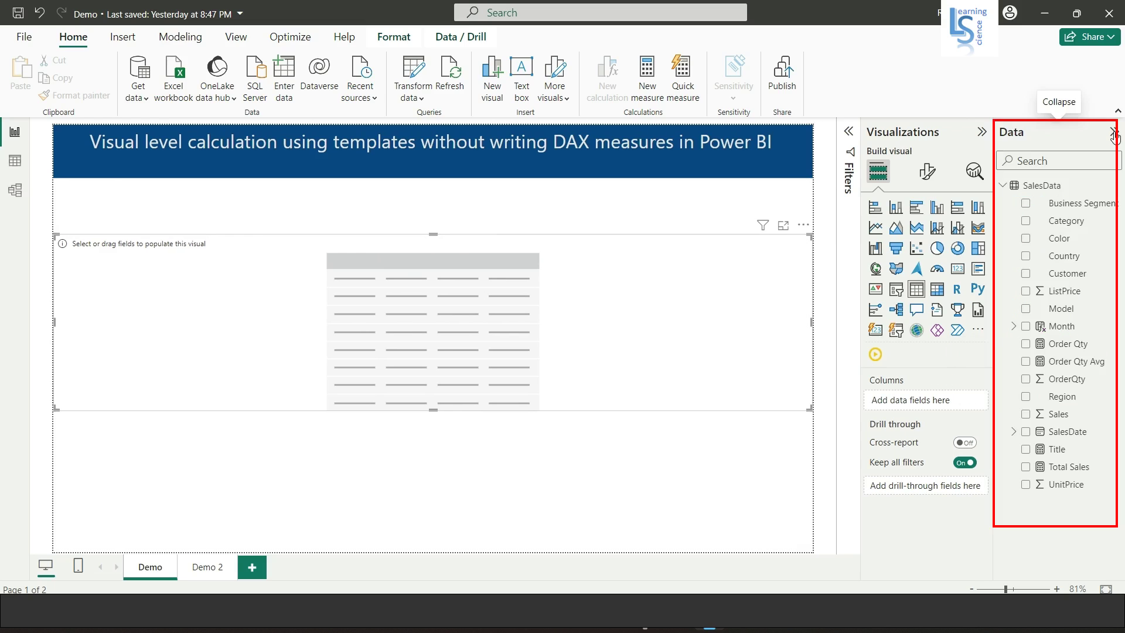
left_click_drag(1069, 331, 935, 399)
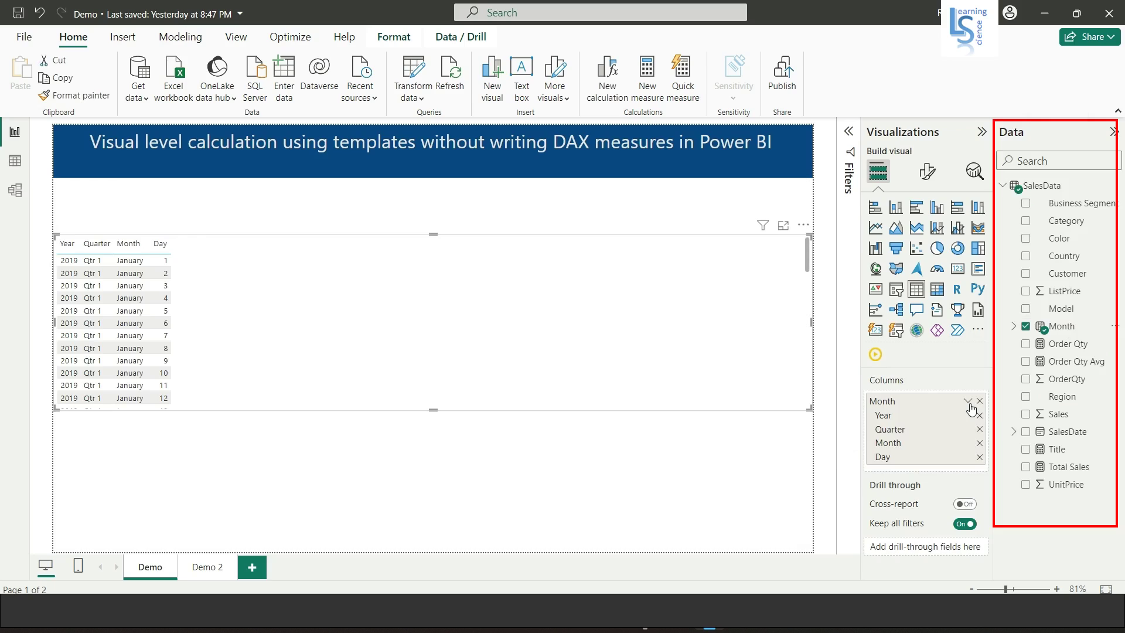
left_click(968, 402)
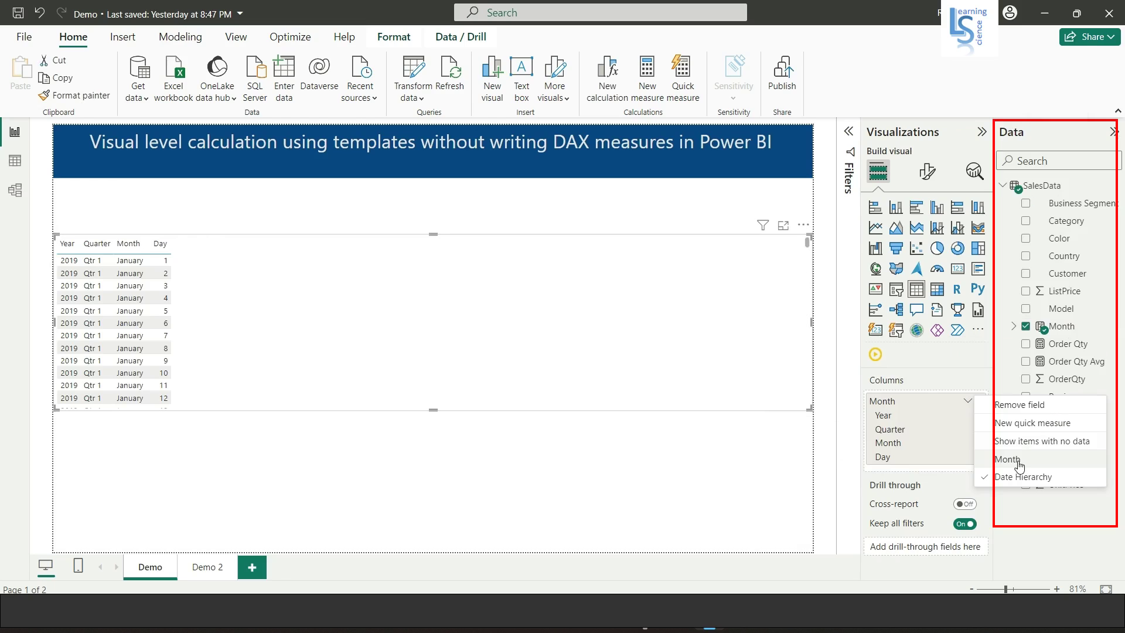
left_click(1019, 460)
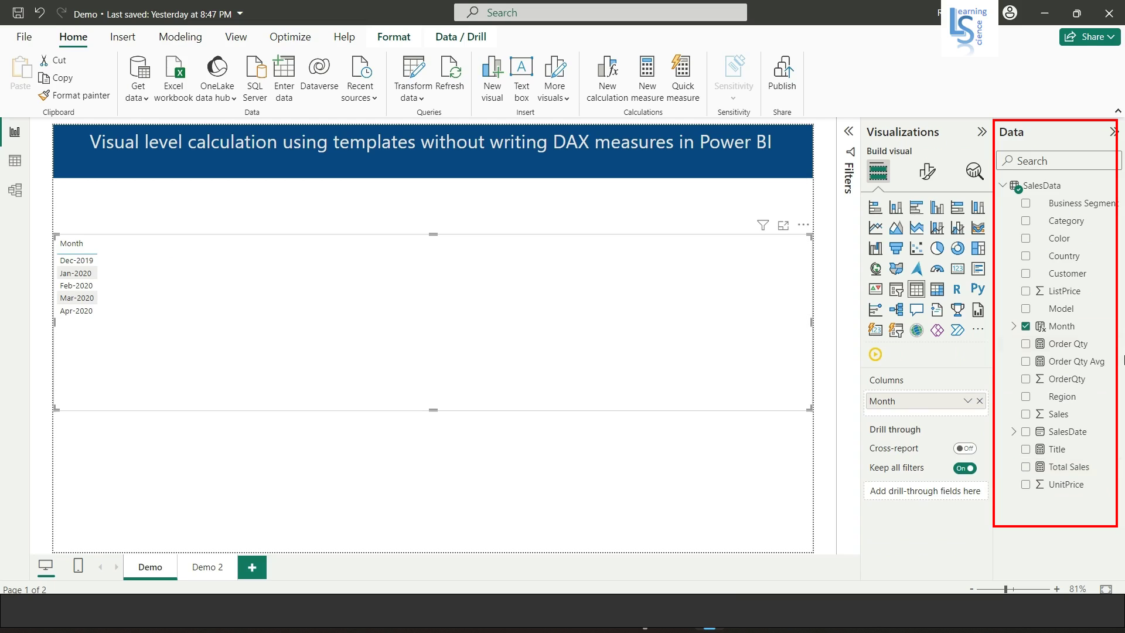
- Add the Order Qty measure as a table column after checking its formula
left_click(1068, 344)
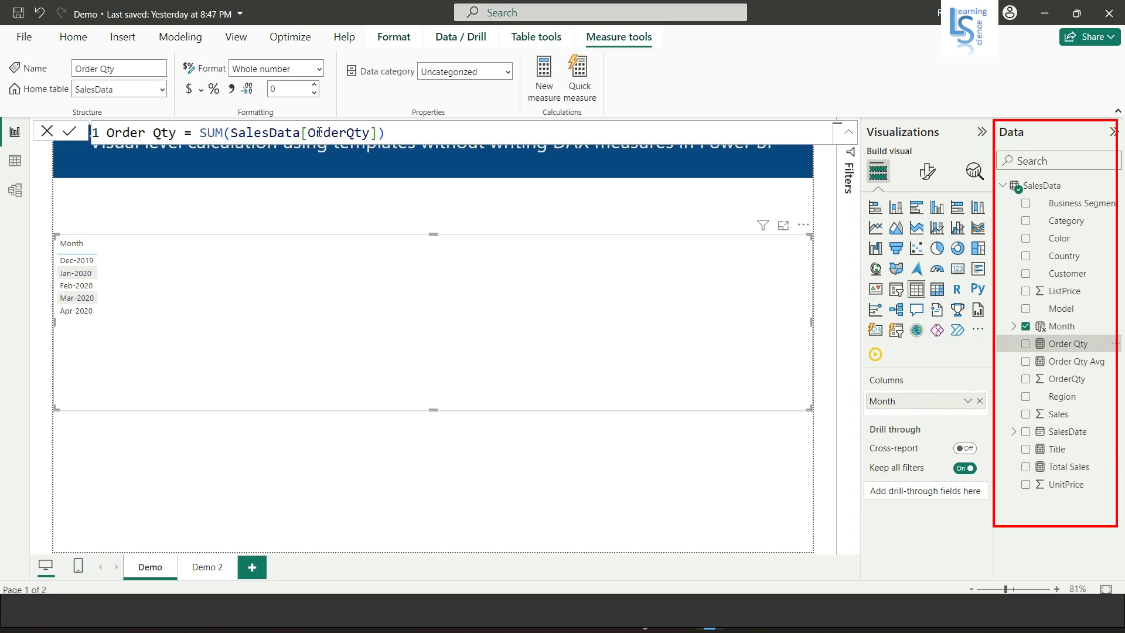
left_click_drag(1072, 350, 935, 409)
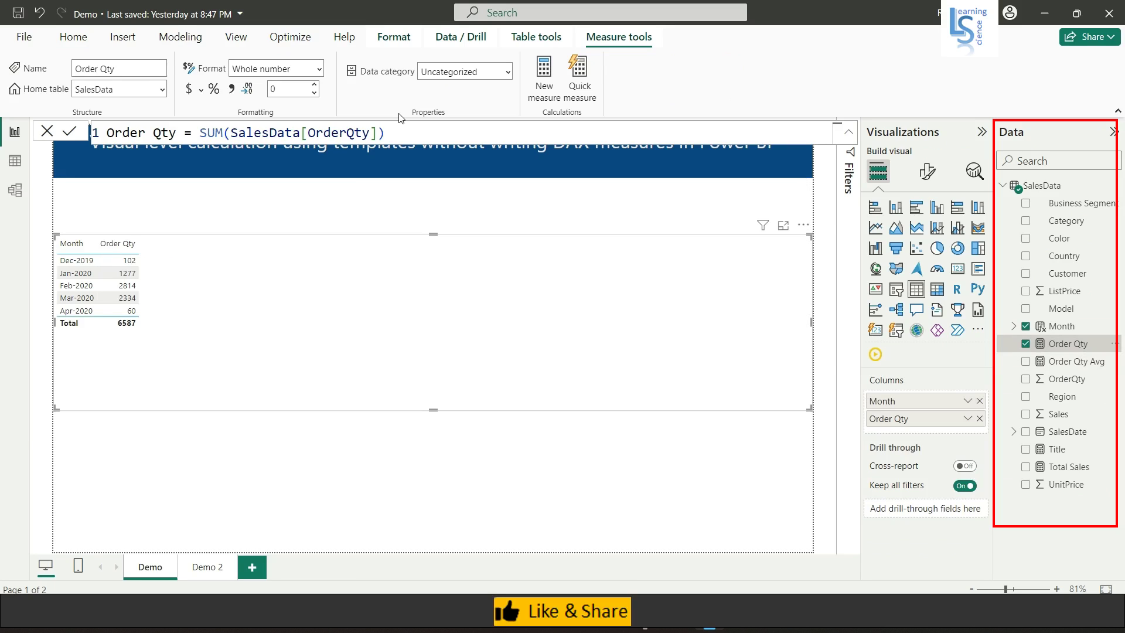
left_click(406, 133)
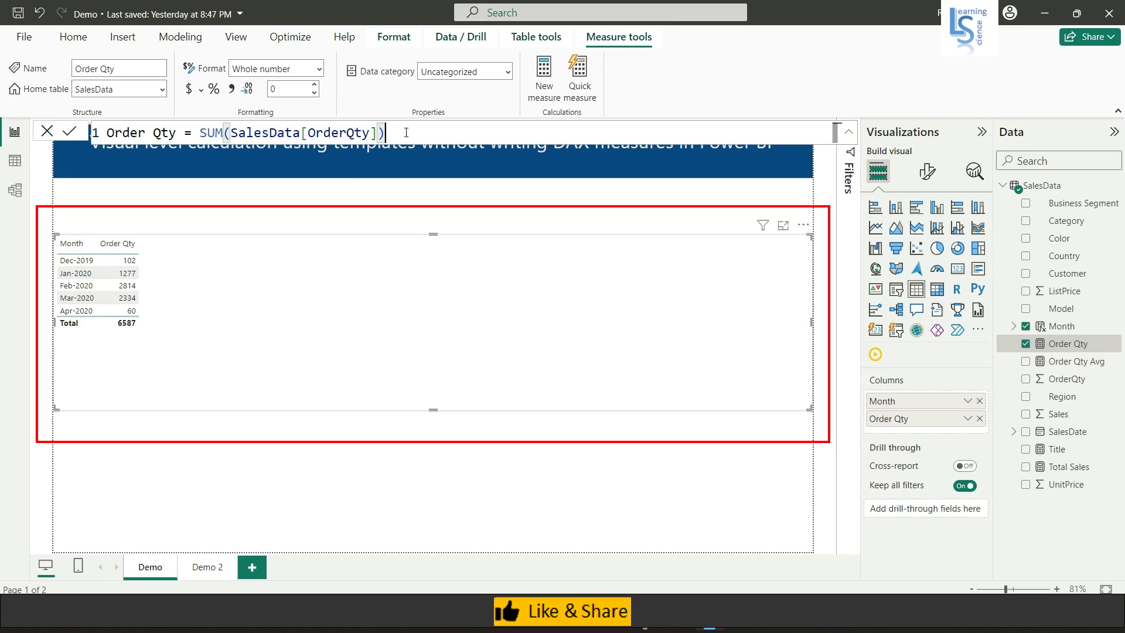
left_click(253, 251)
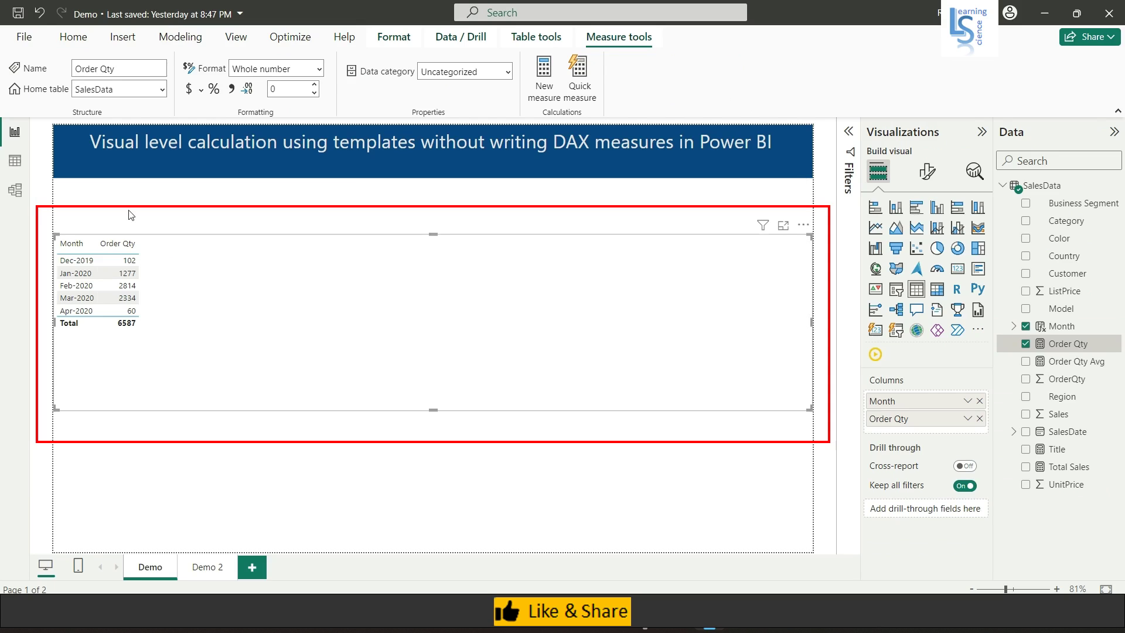
- Enable the Visual calculations preview feature in Options and confirm with OK
left_click(24, 37)
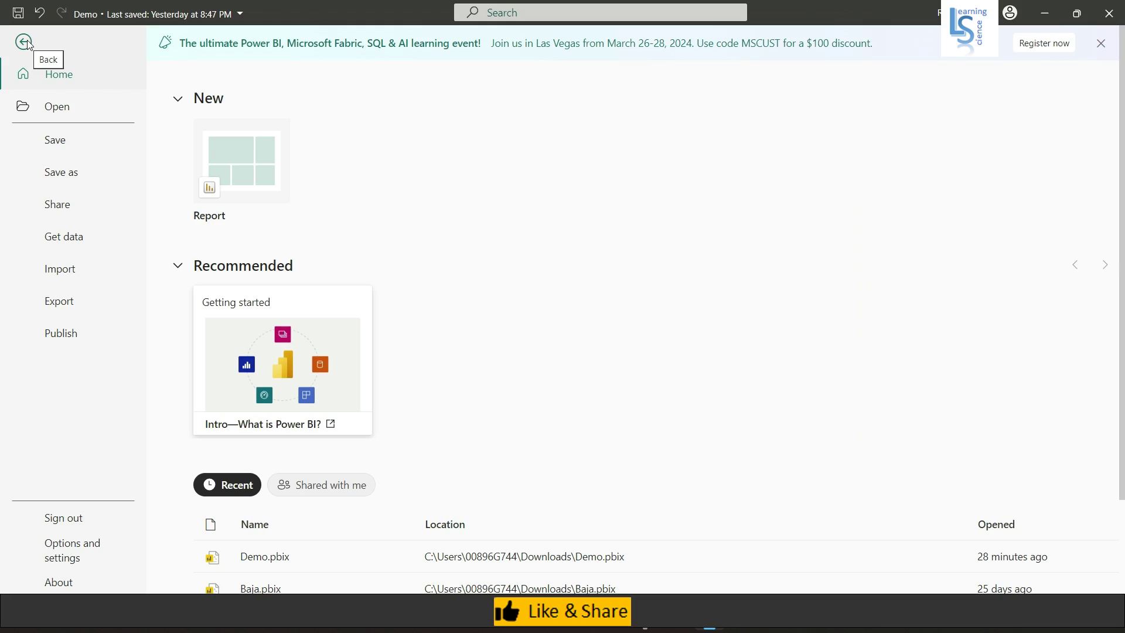
left_click(94, 557)
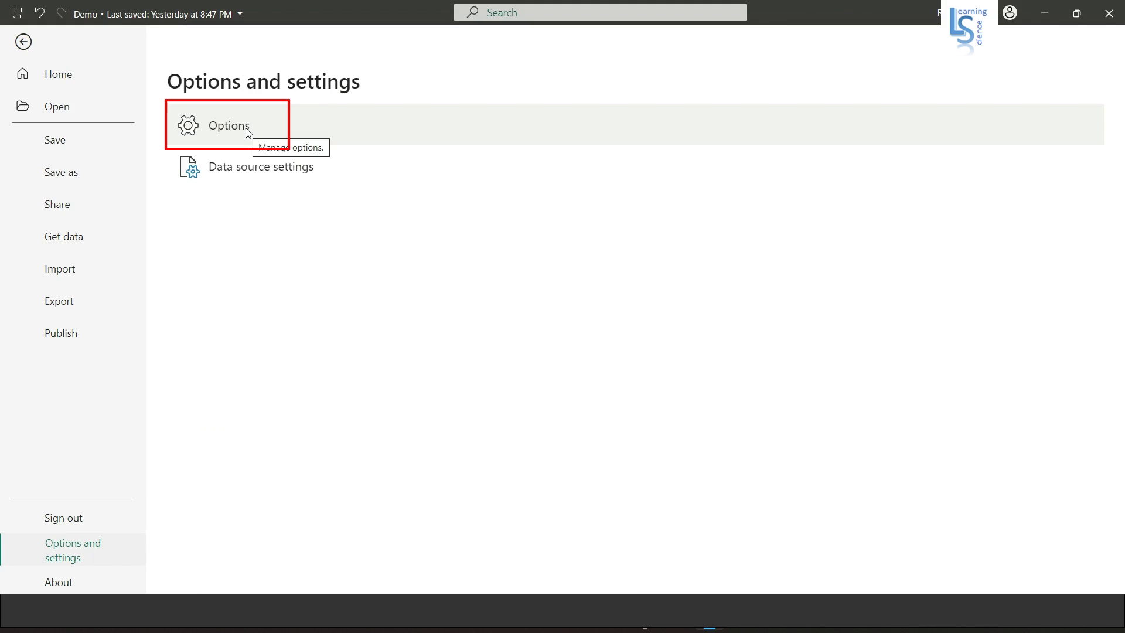
key("Escape")
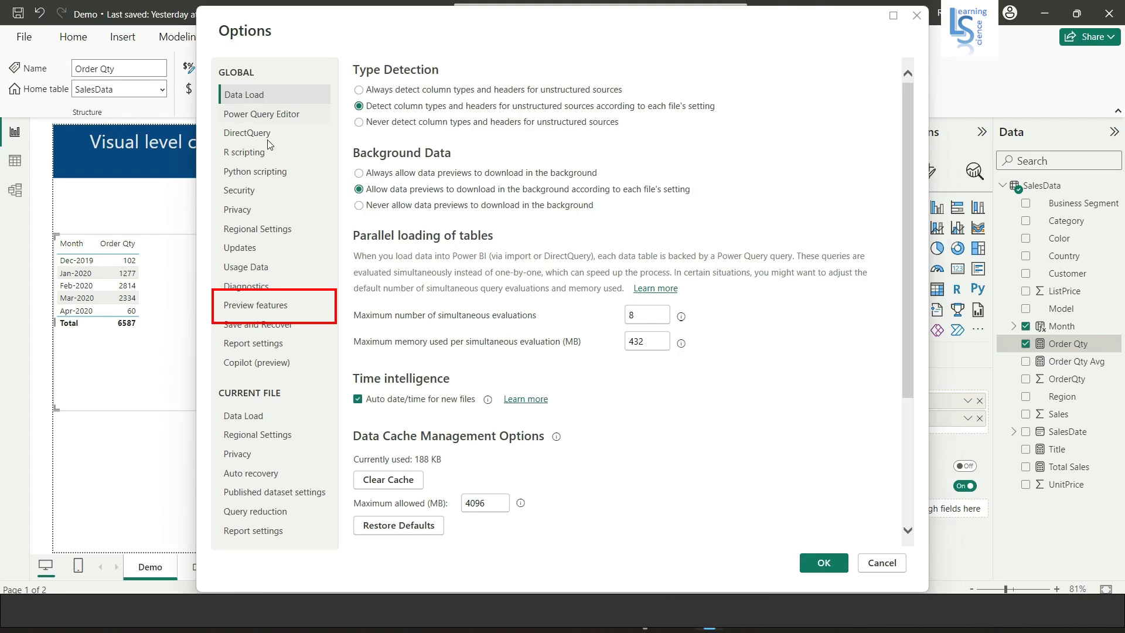
left_click(250, 309)
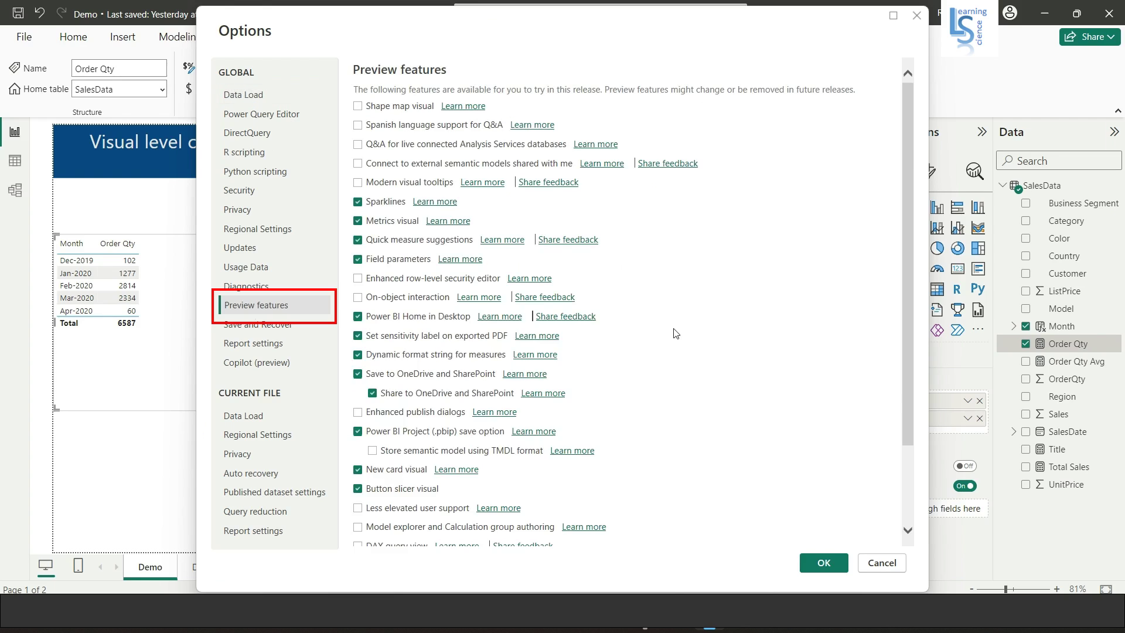
scroll(675, 333, "down", 3)
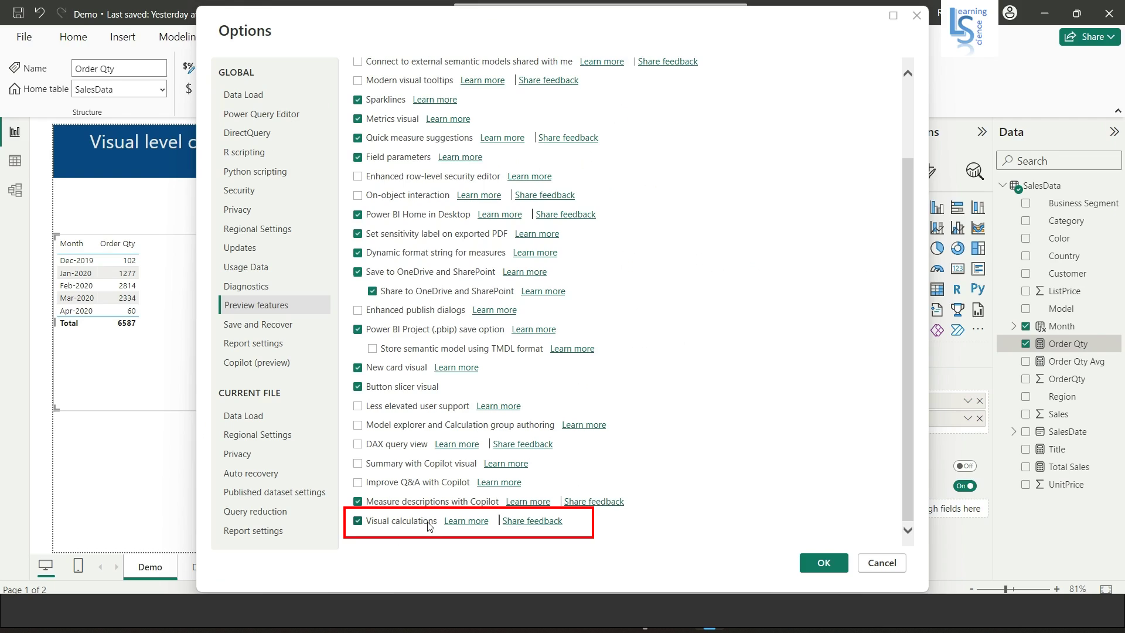
left_click(820, 563)
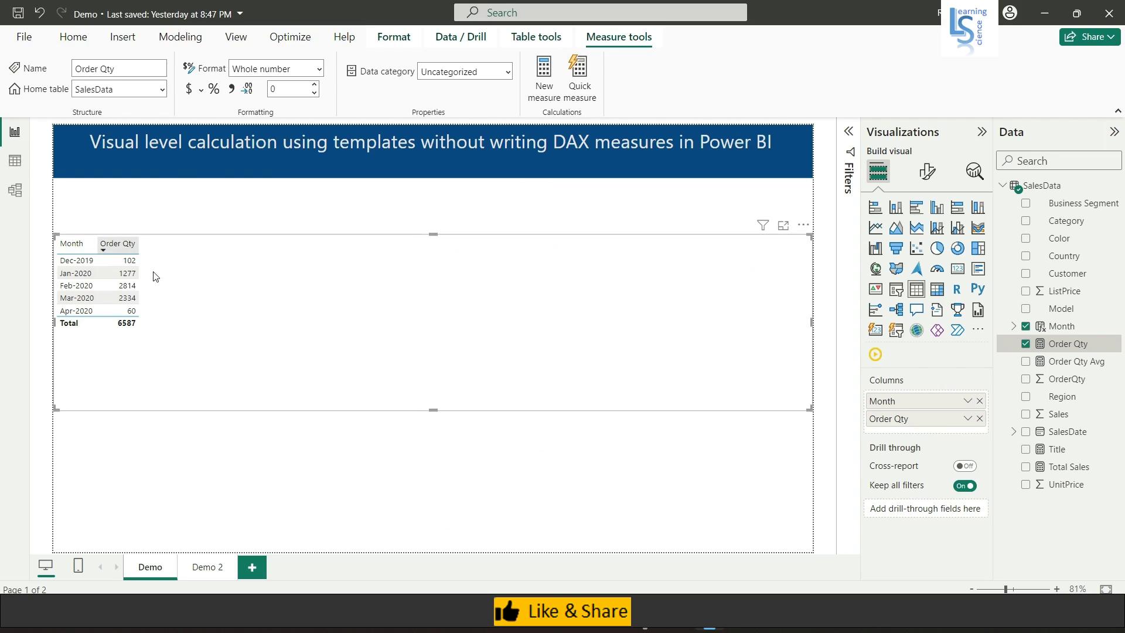
- Move the table up and start a New calculation from the Order Qty column menu
left_click_drag(156, 277, 156, 240)
left_click(133, 224)
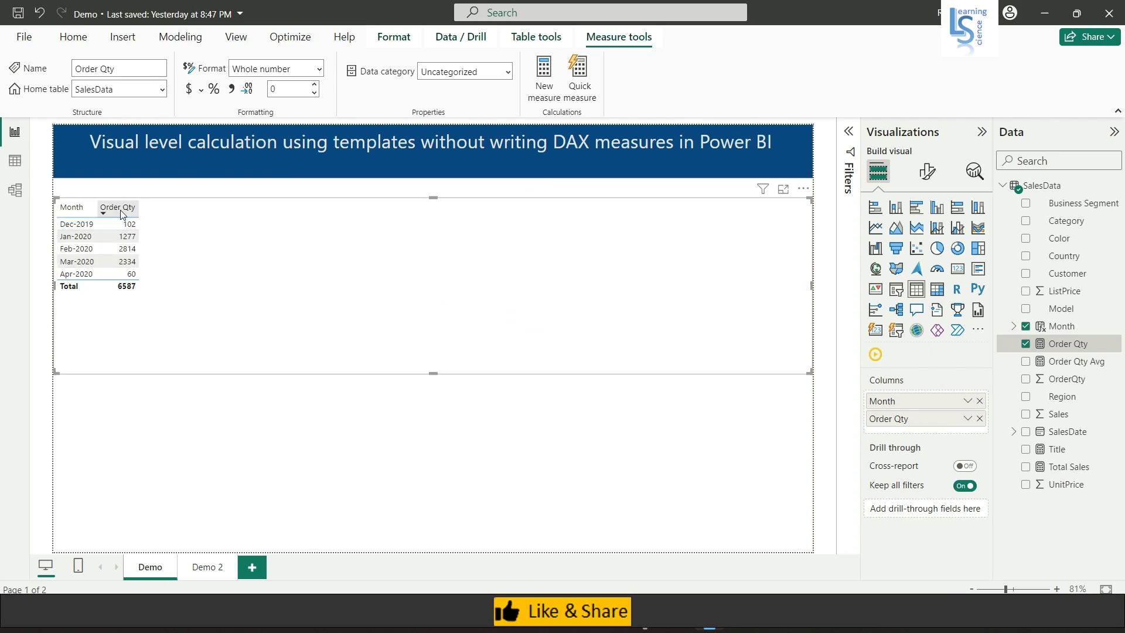
right_click(122, 215)
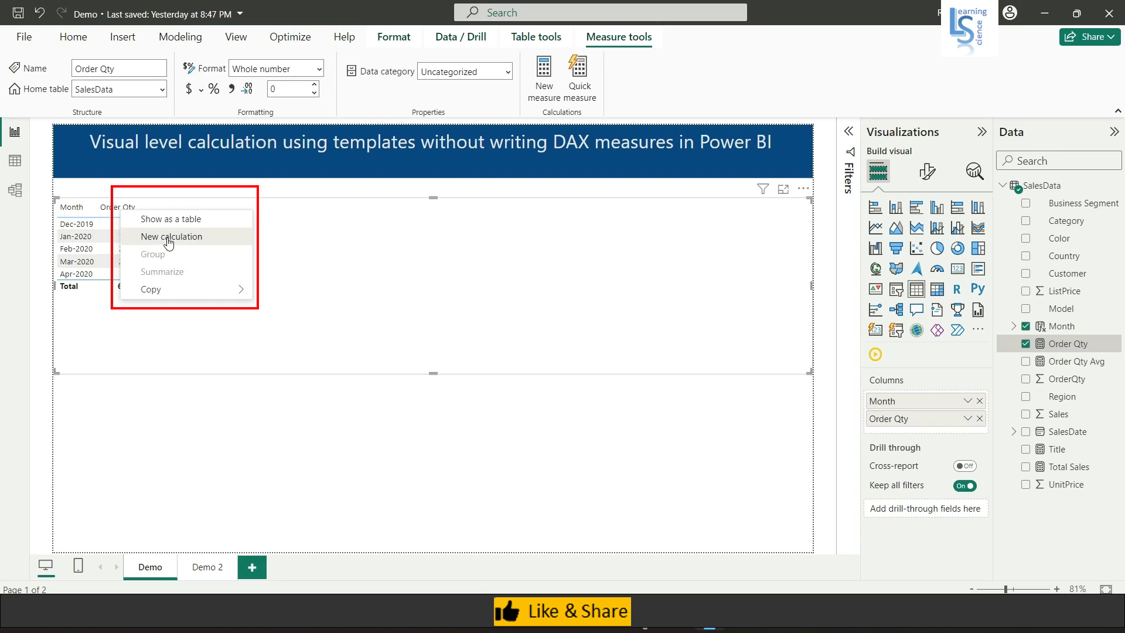
left_click(169, 236)
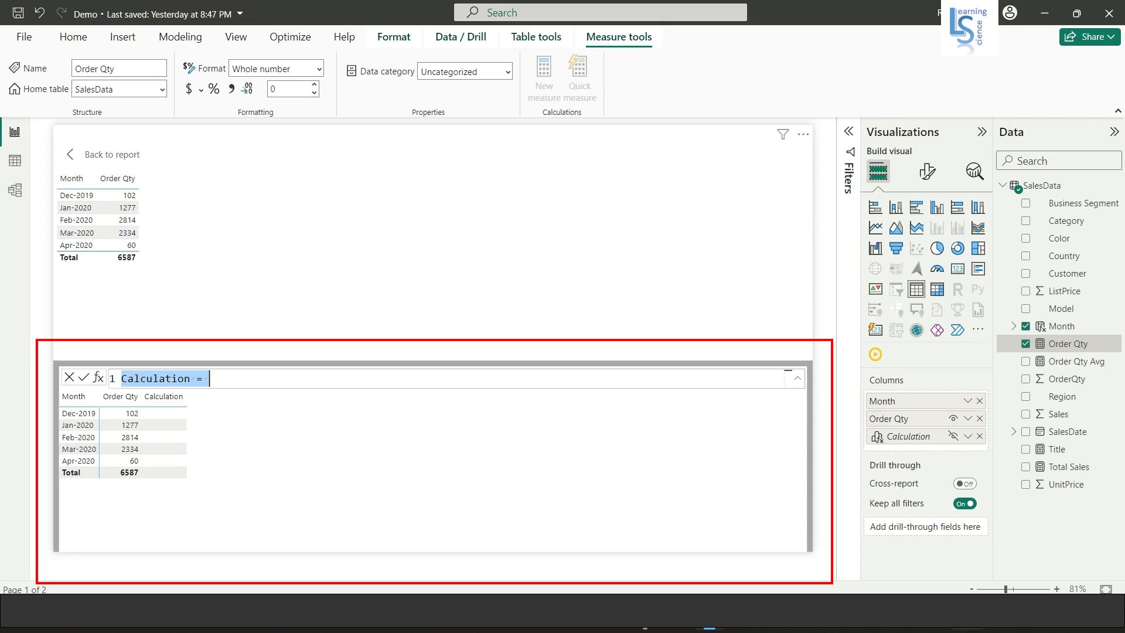
- Zoom the report to 180% and insert the Running sum calculation template
left_click(1017, 589)
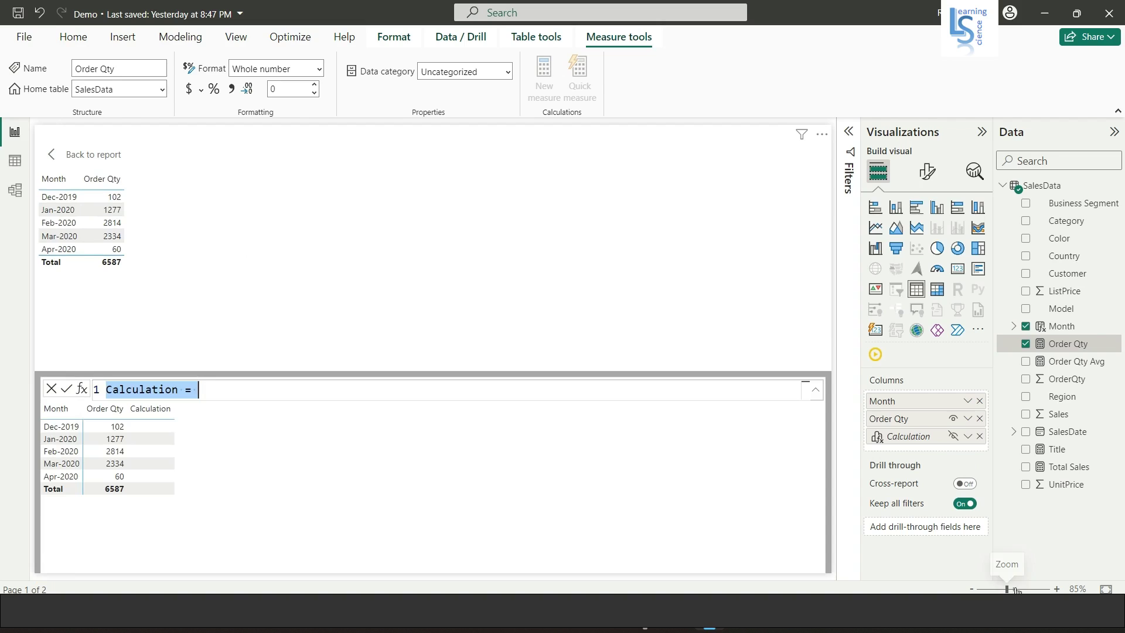
left_click(1025, 589)
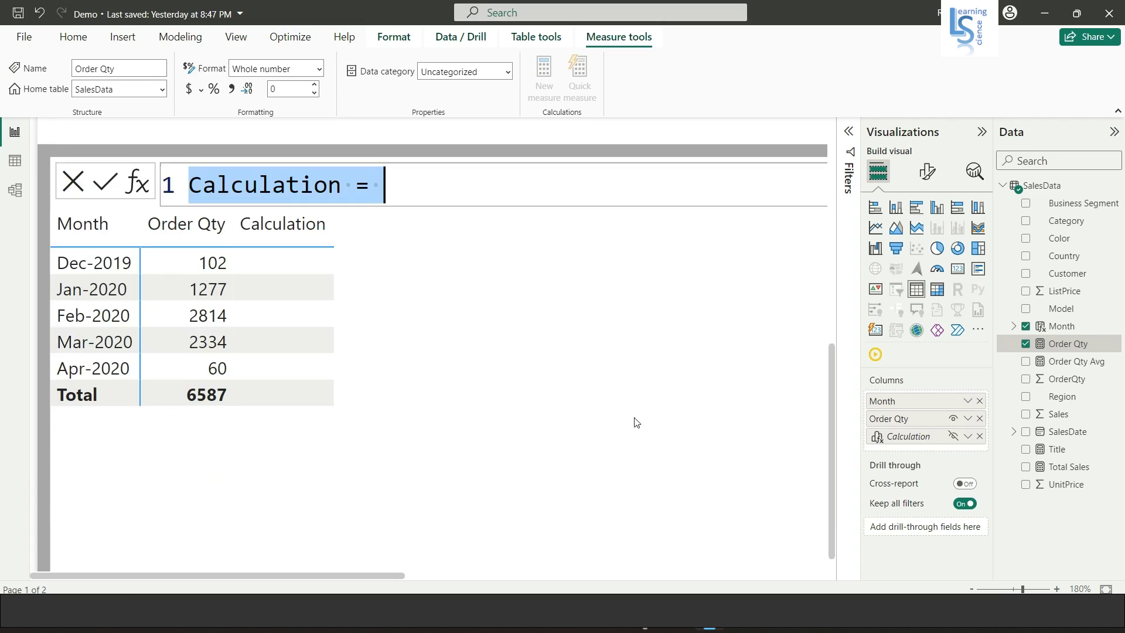
left_click(140, 186)
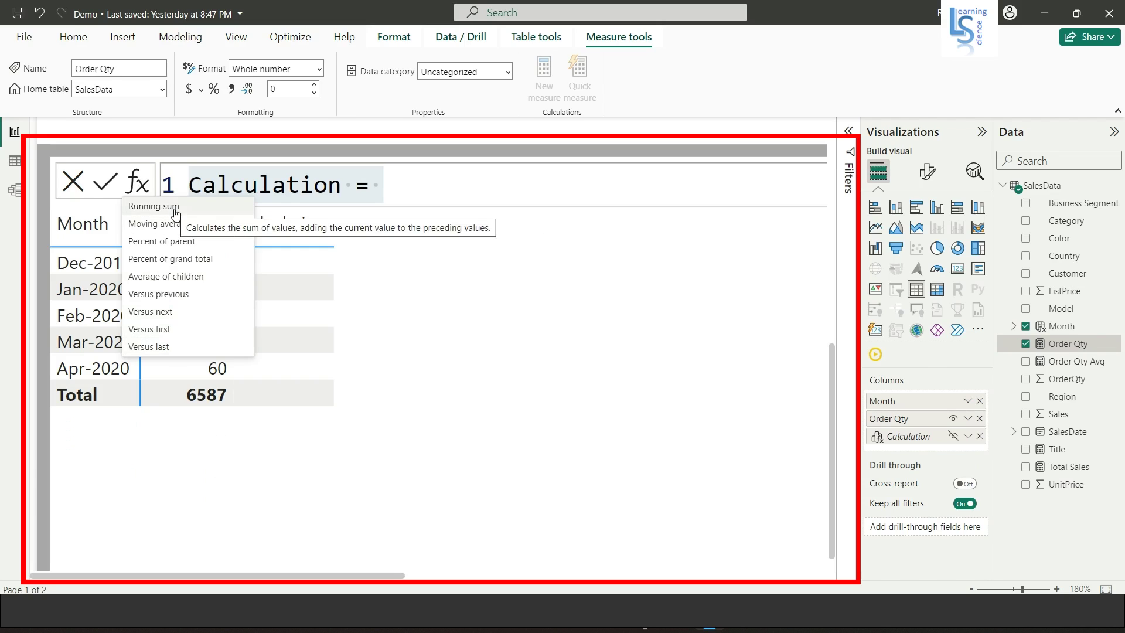
left_click(340, 182)
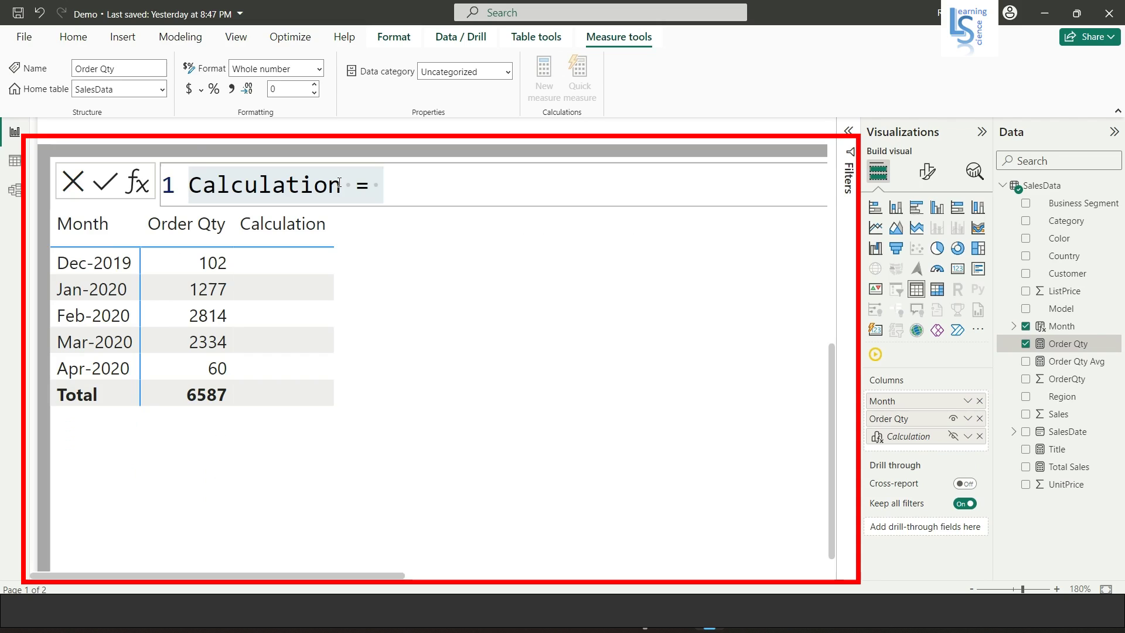
left_click(138, 183)
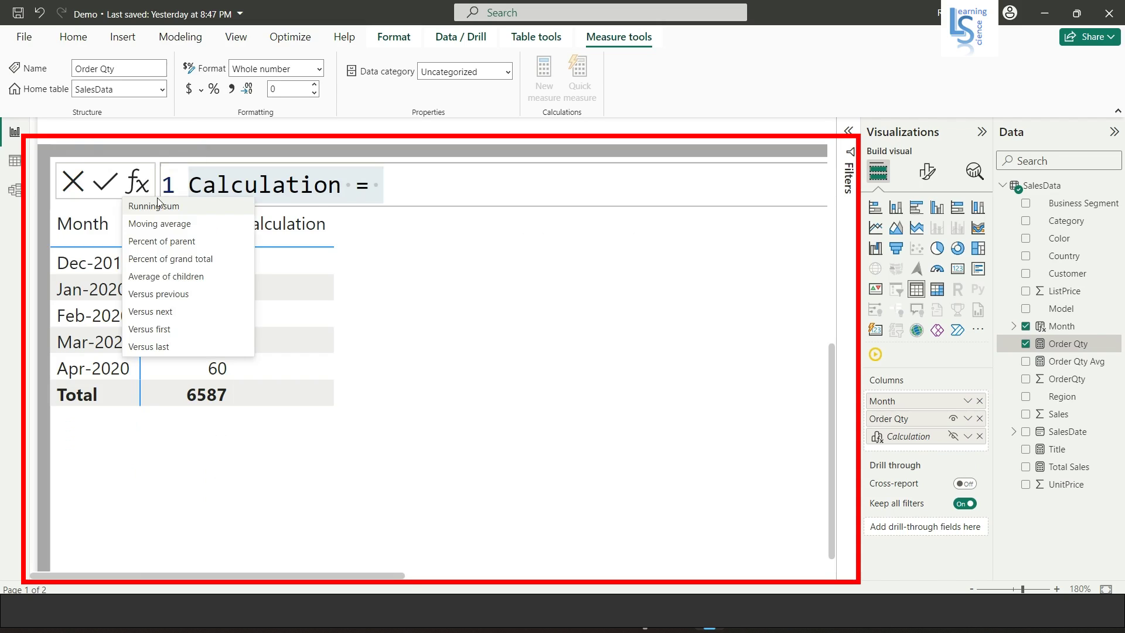
left_click(159, 208)
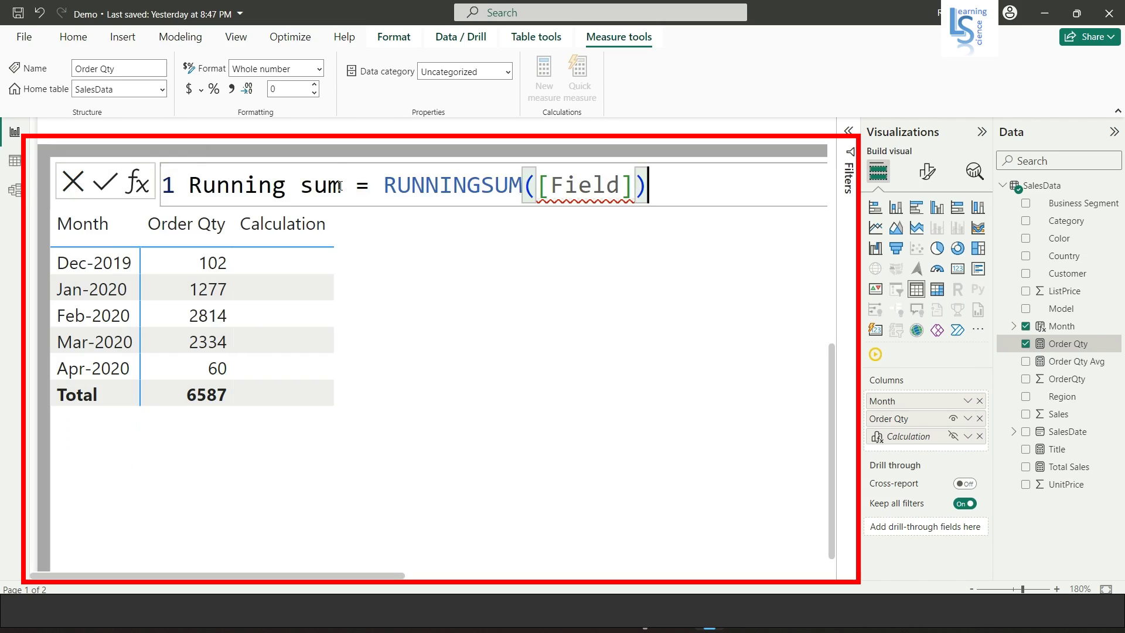
- Rename the calculation to Running and define it as RUNNINGSUM([Order Qty])
left_click_drag(340, 187, 289, 183)
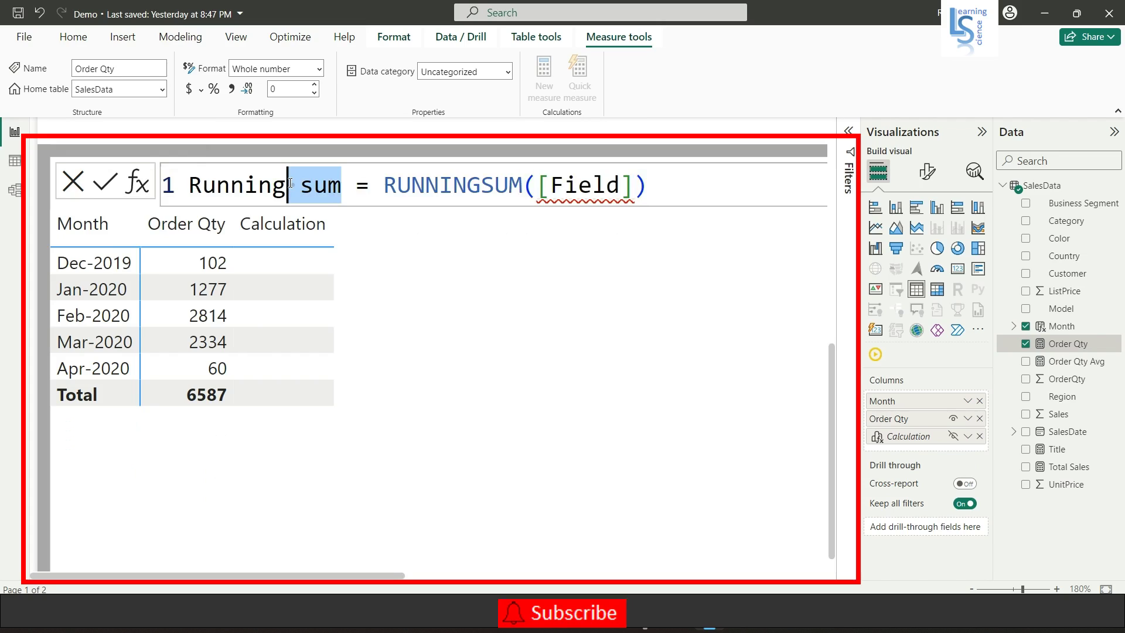
key("BackSpace")
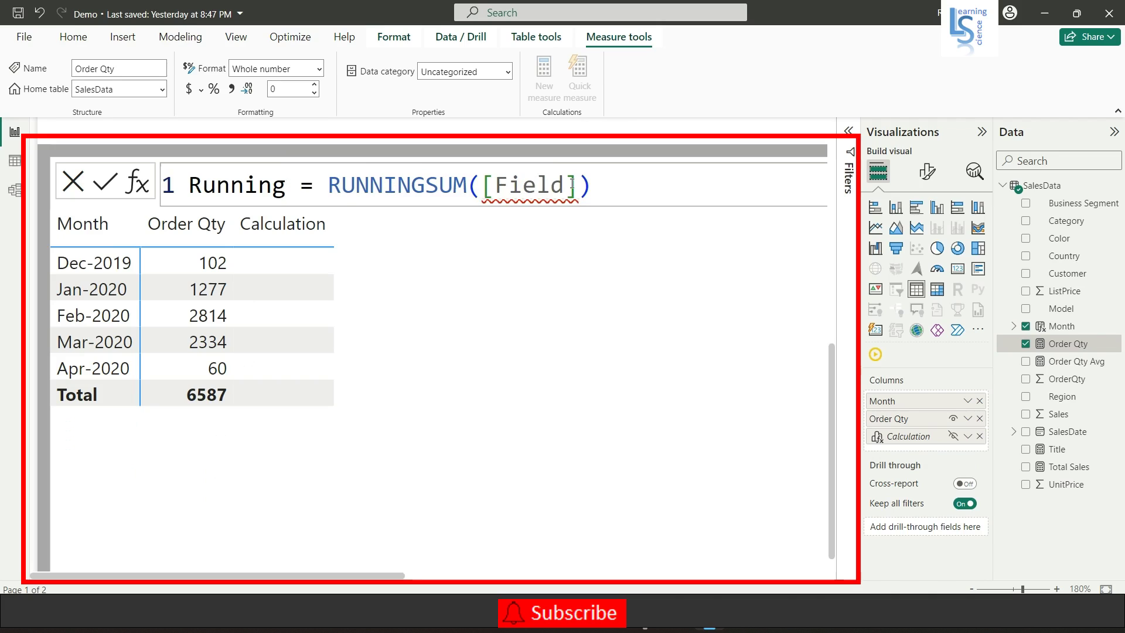
left_click_drag(572, 184, 500, 186)
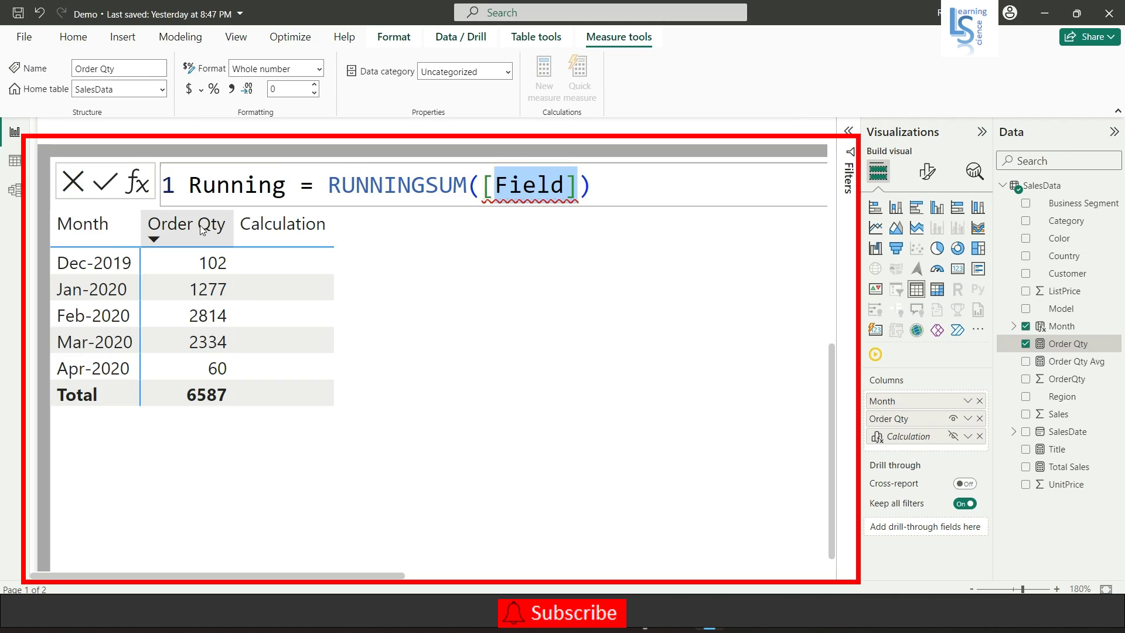
key("BackSpace")
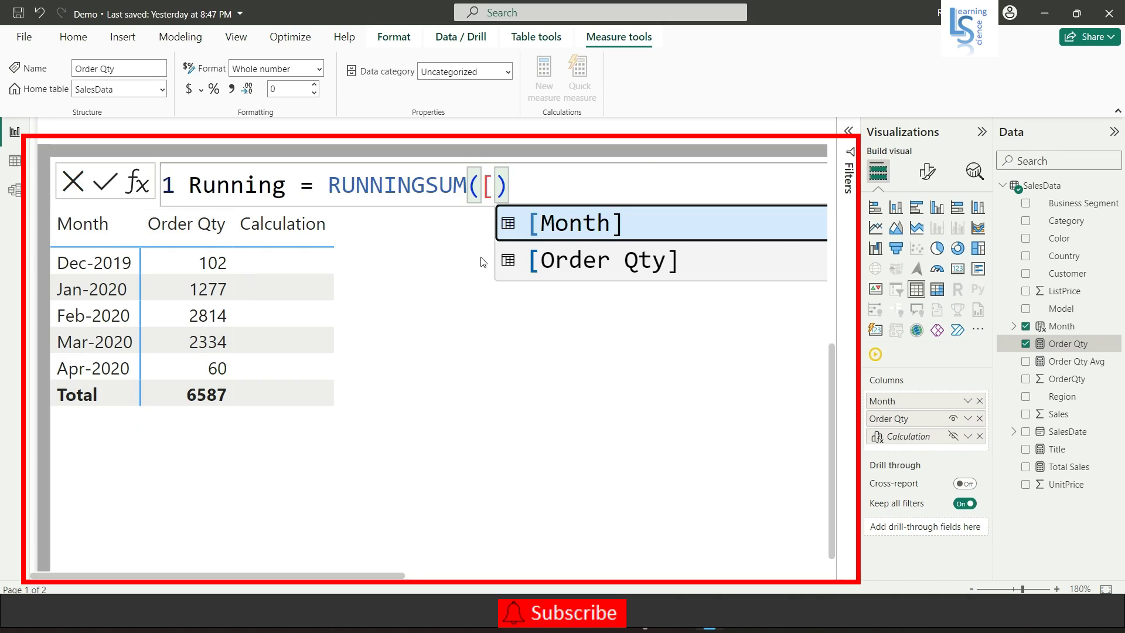
left_click(572, 263)
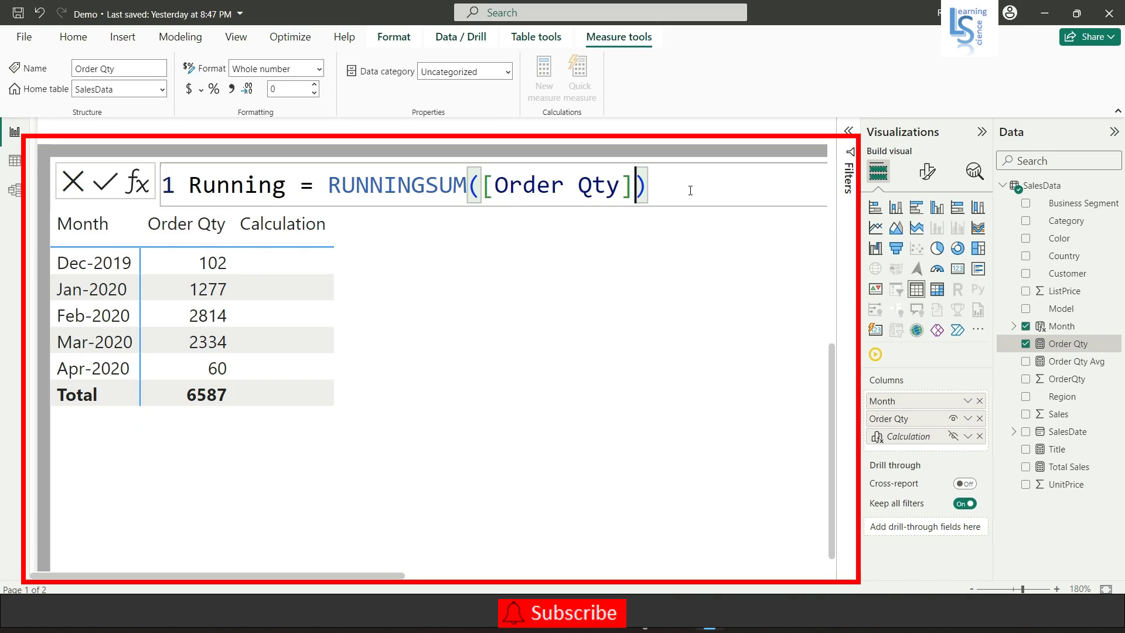
key("Return")
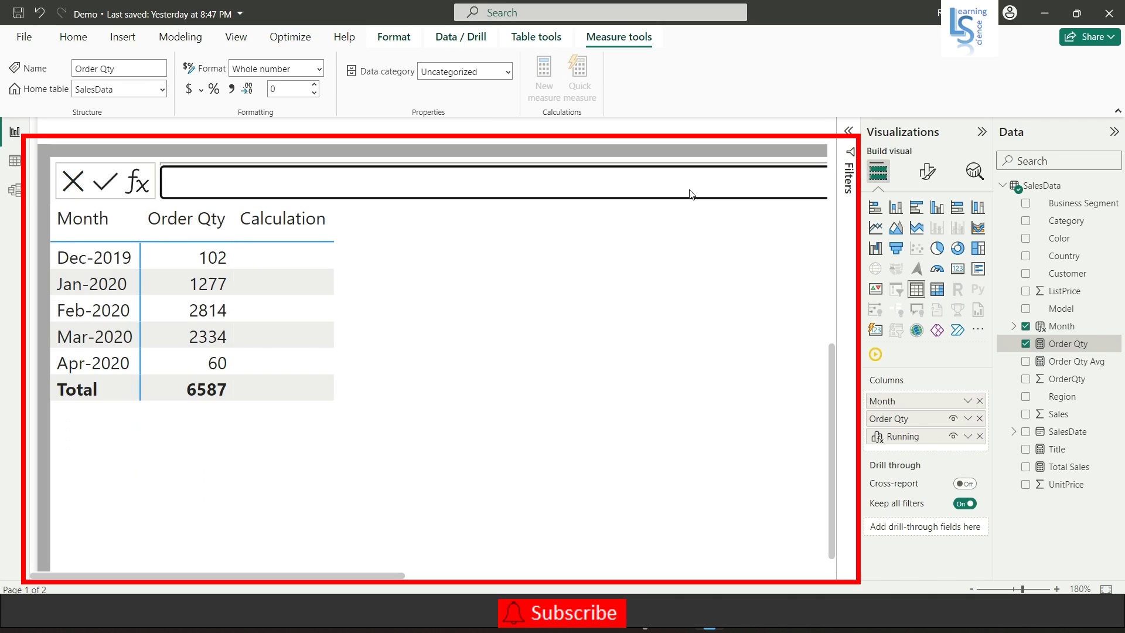
left_click(690, 192)
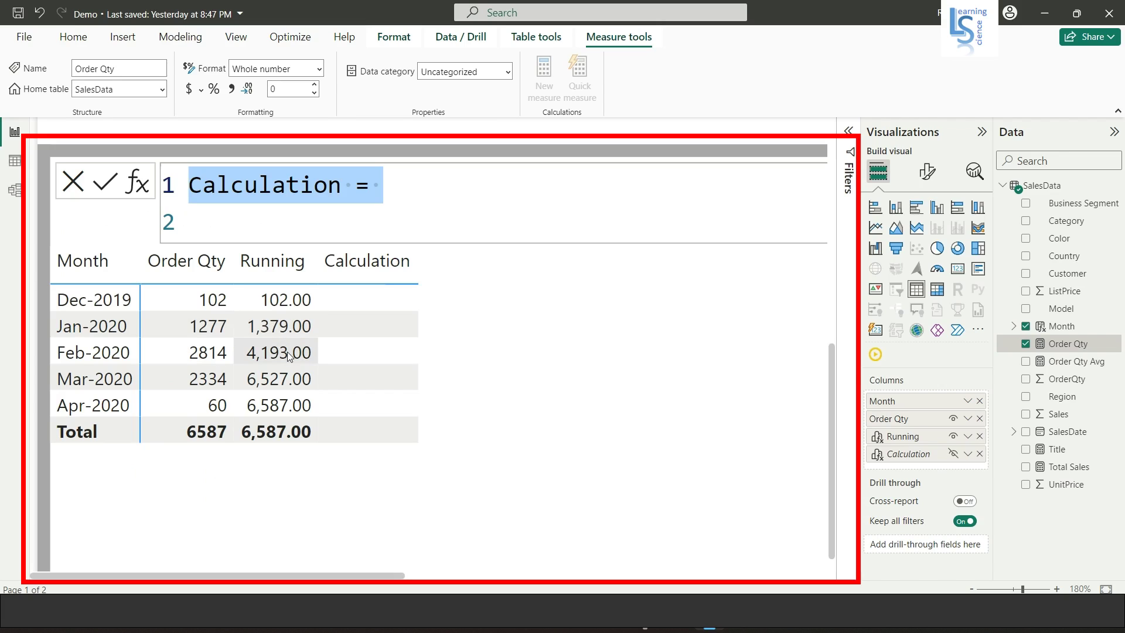
- Insert the Moving average template and rename the calculation to Moving Aug
left_click(140, 192)
left_click(139, 191)
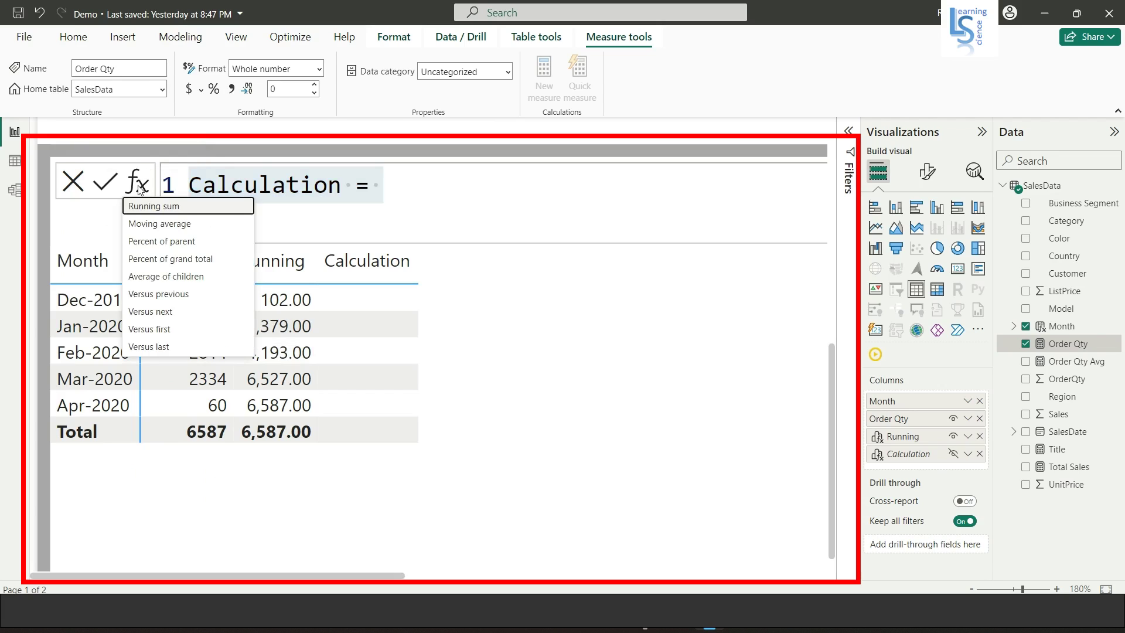
left_click(155, 223)
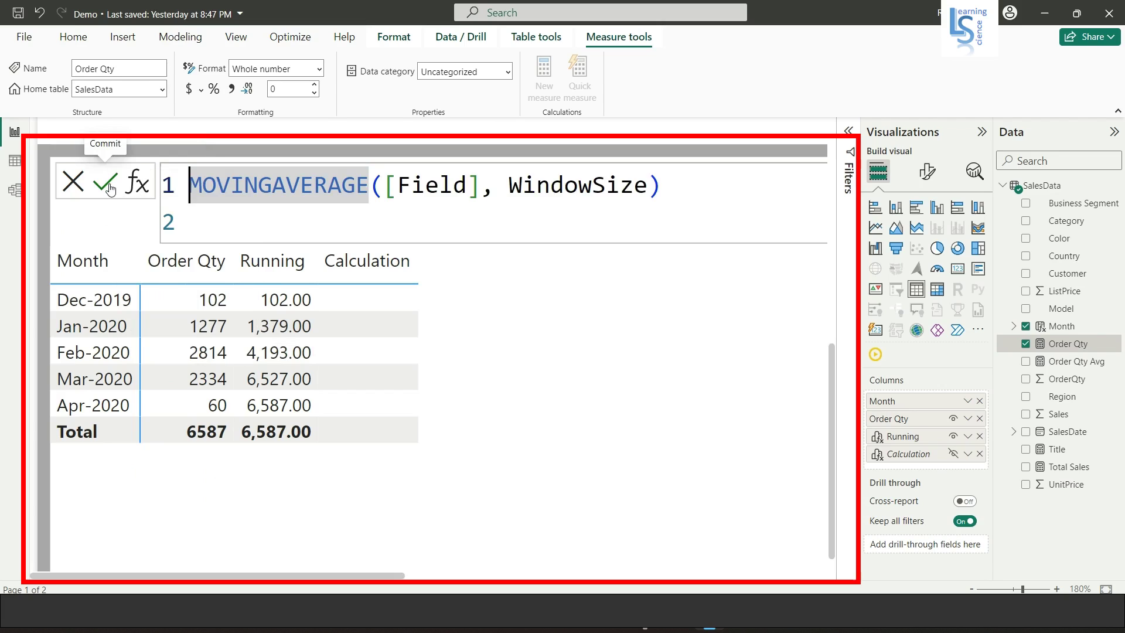
left_click(71, 188)
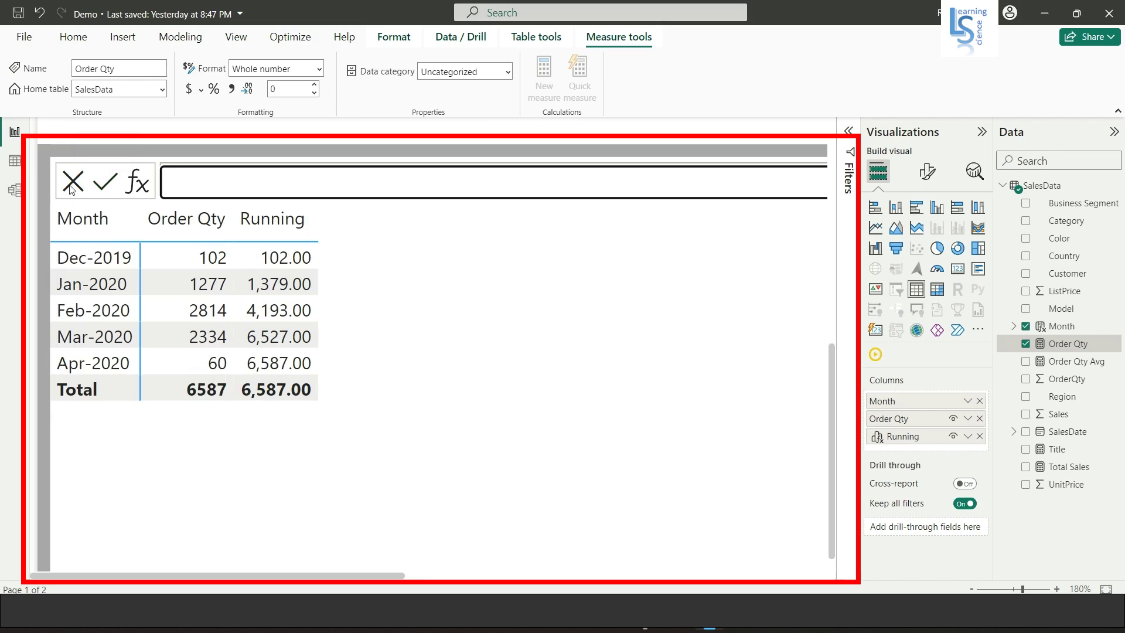
left_click(140, 188)
left_click(167, 224)
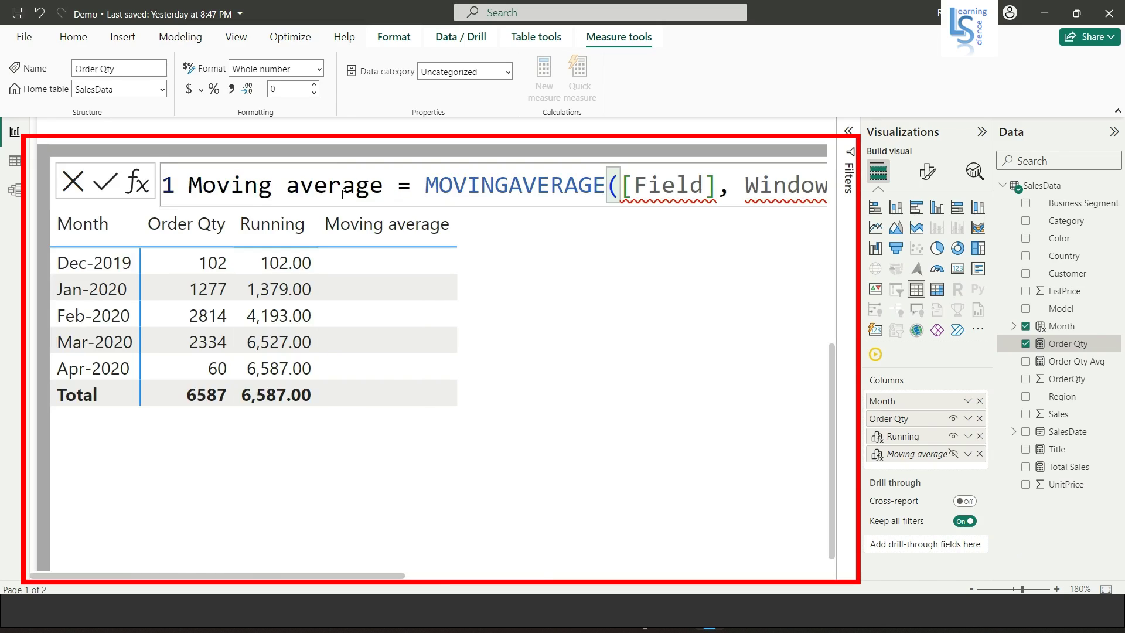
left_click(373, 186)
left_click_drag(380, 186, 288, 184)
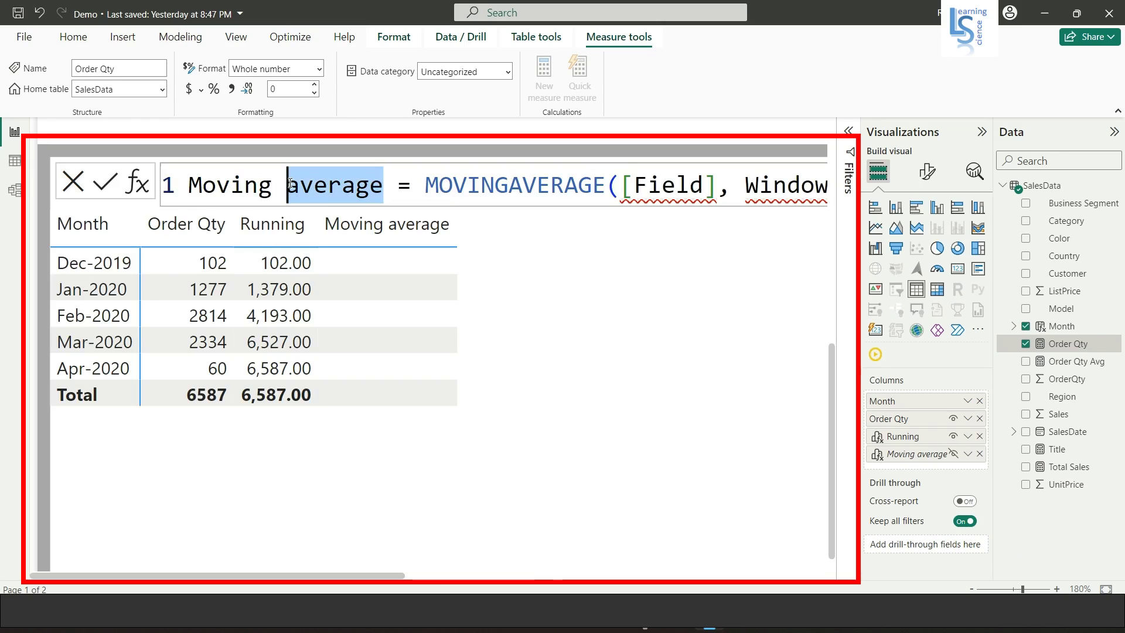
type("Aug")
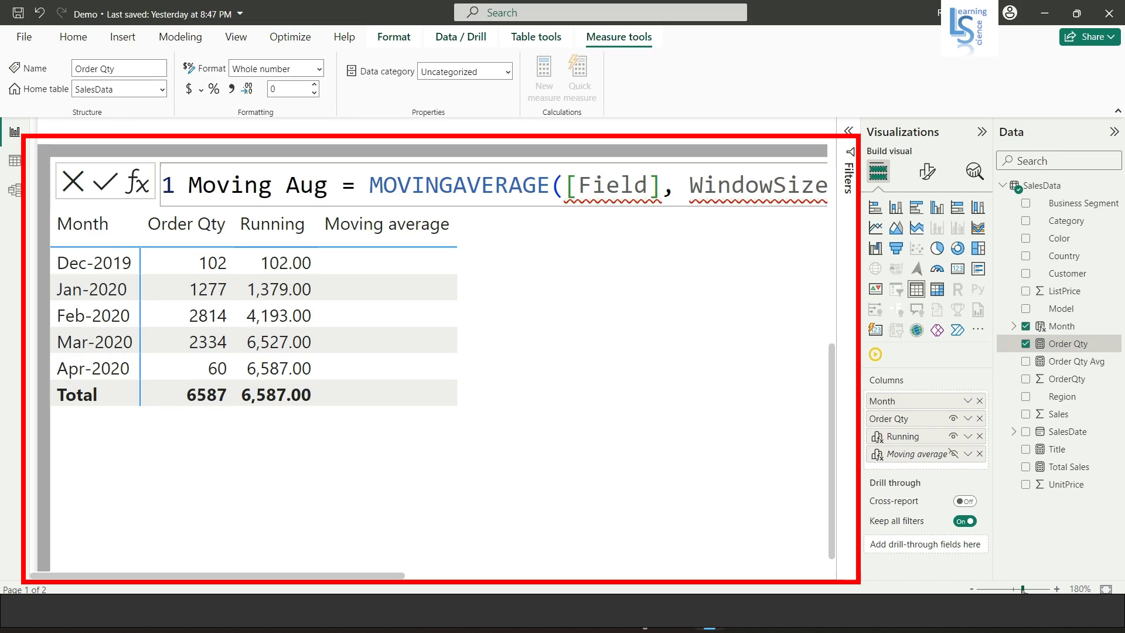
- Set the formula to MOVINGAVERAGE([Order Qty], 2) and commit it
left_click_drag(1023, 589, 1022, 590)
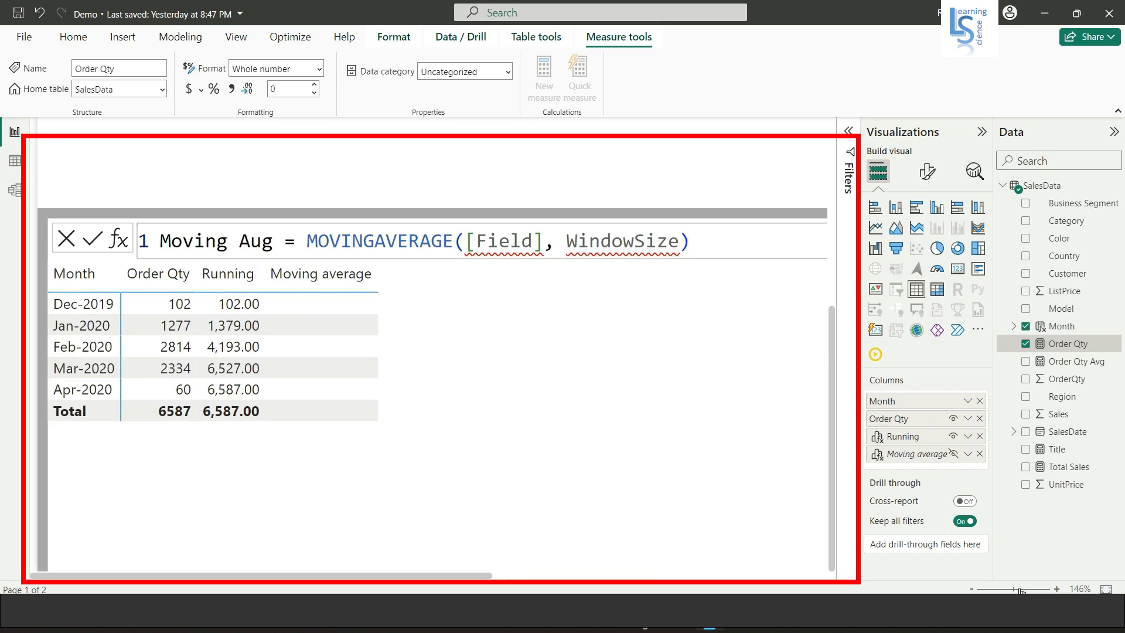
left_click_drag(541, 242, 478, 241)
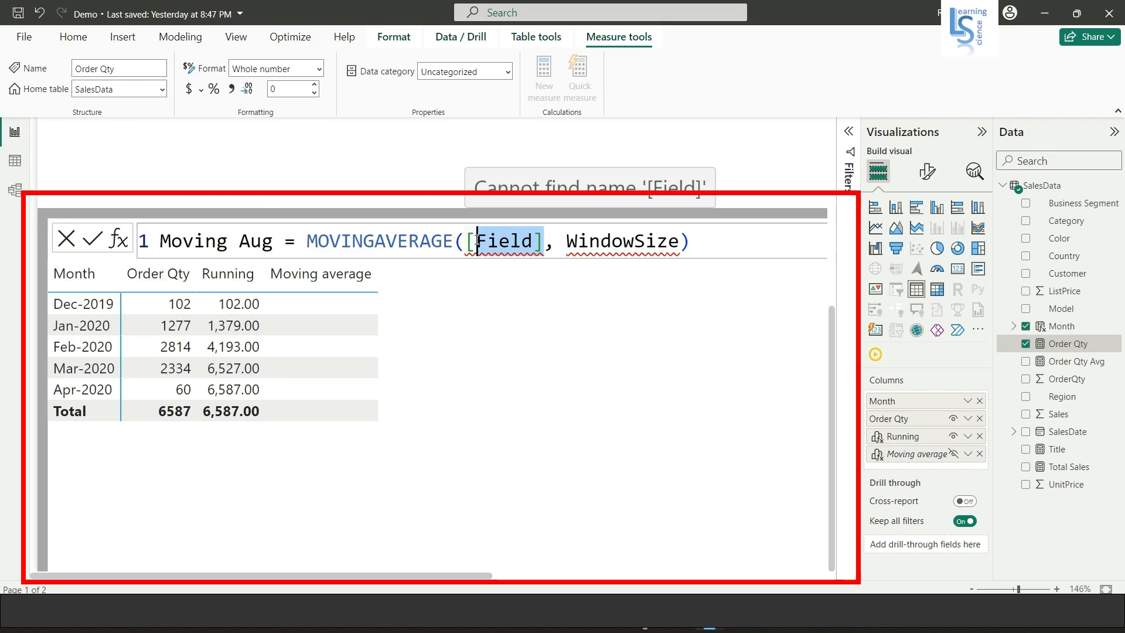
type("o")
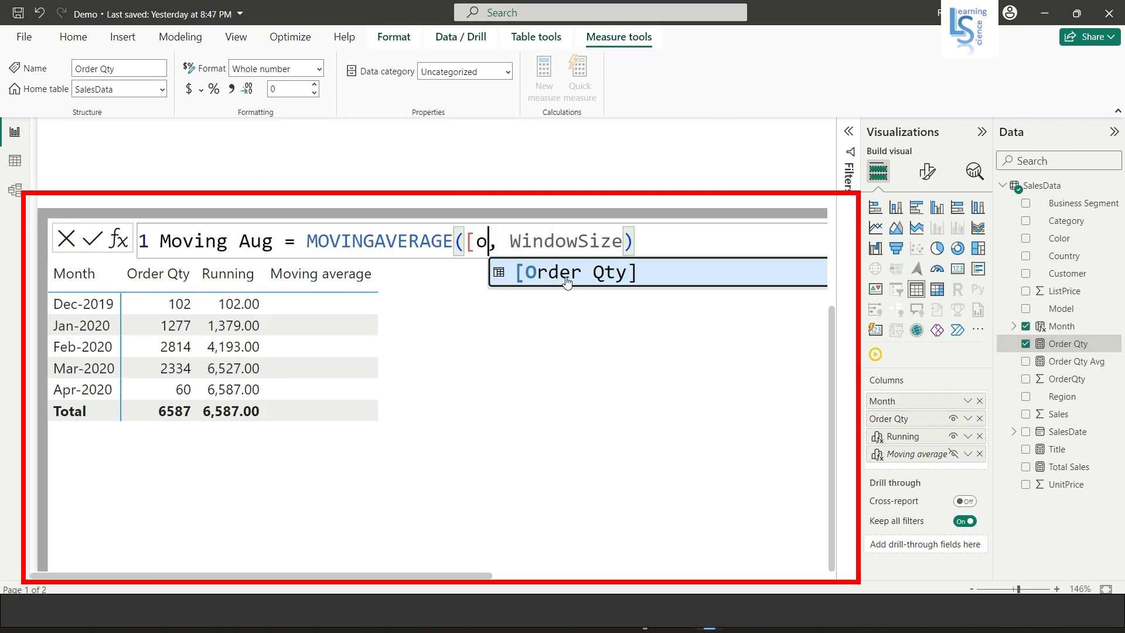
key("Tab")
left_click_drag(612, 241, 723, 236)
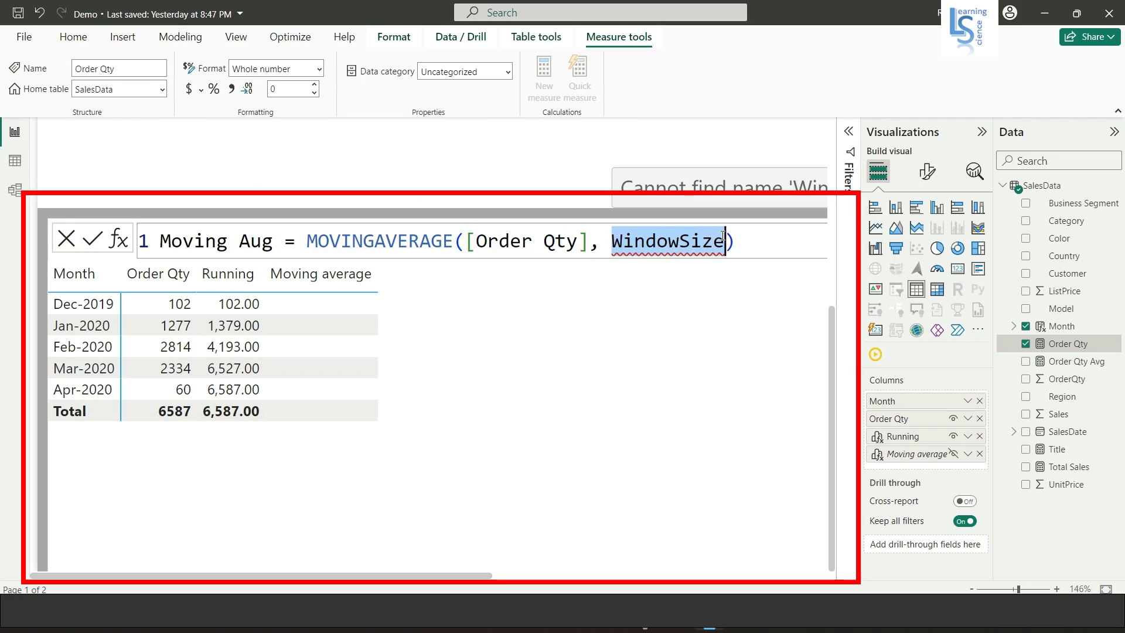
type("2")
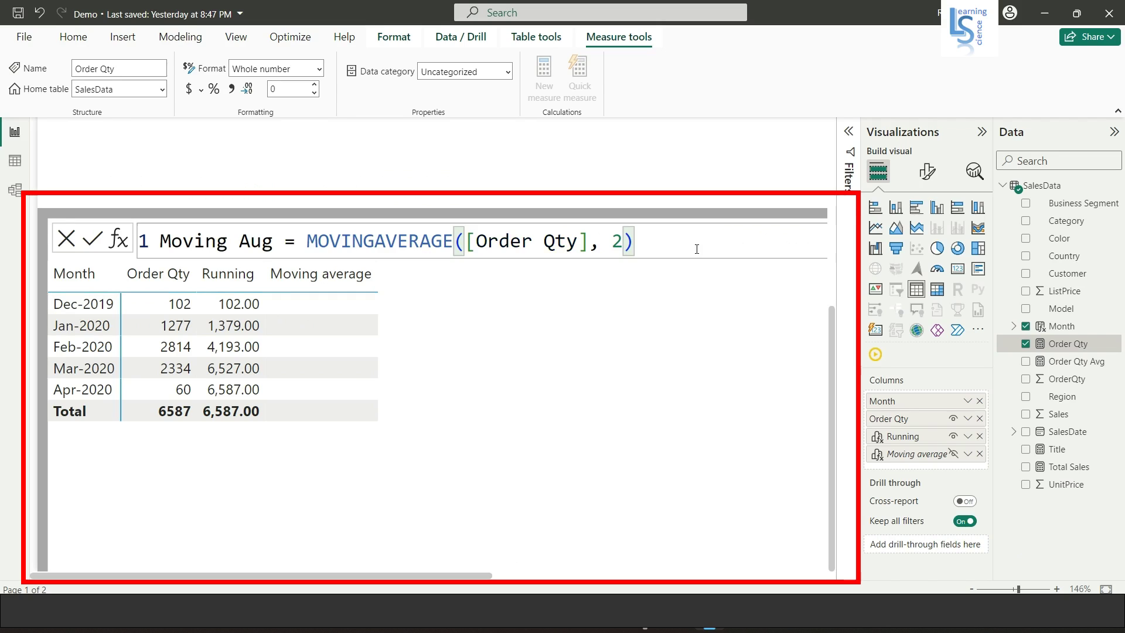
key("Return")
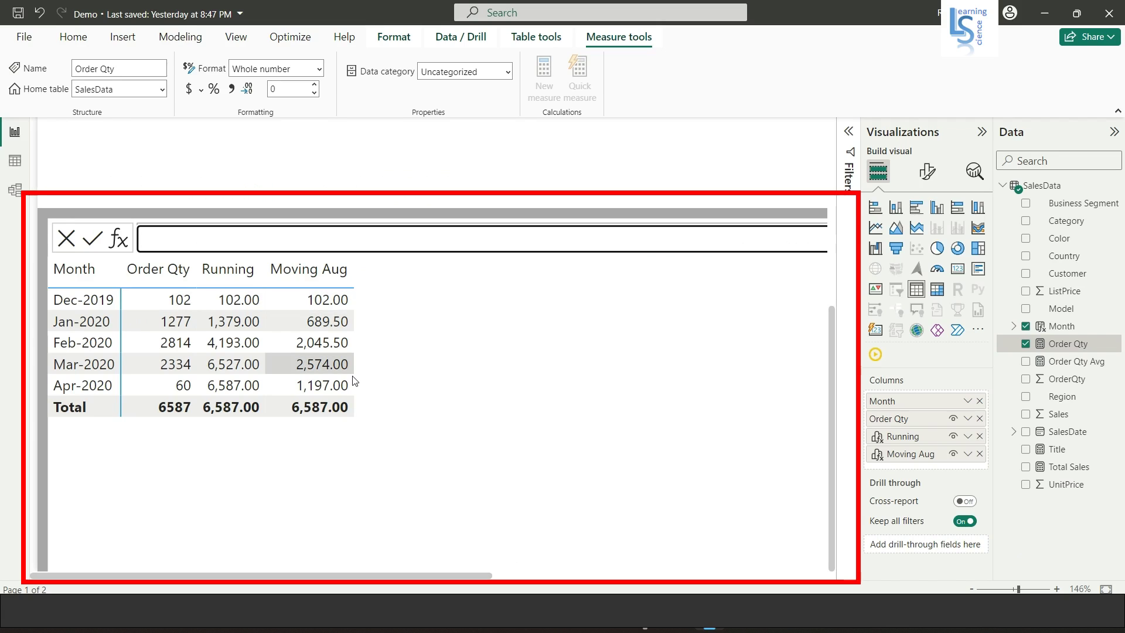
- Add a Percent of parent calculation and name it Oty %
left_click(120, 241)
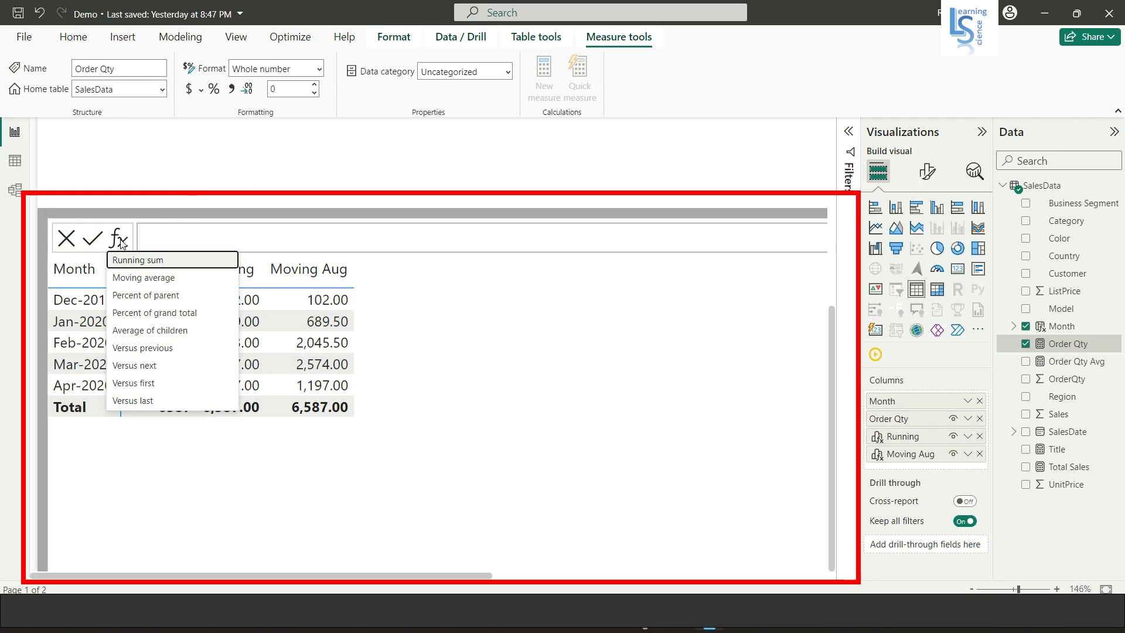
left_click(141, 295)
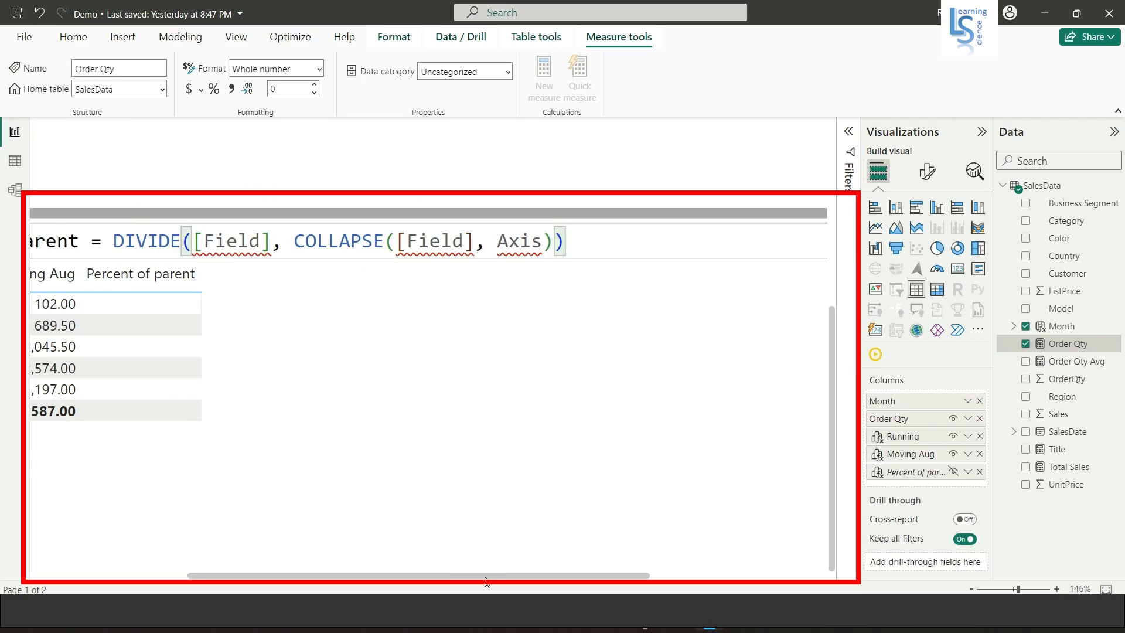
left_click_drag(484, 576, 271, 532)
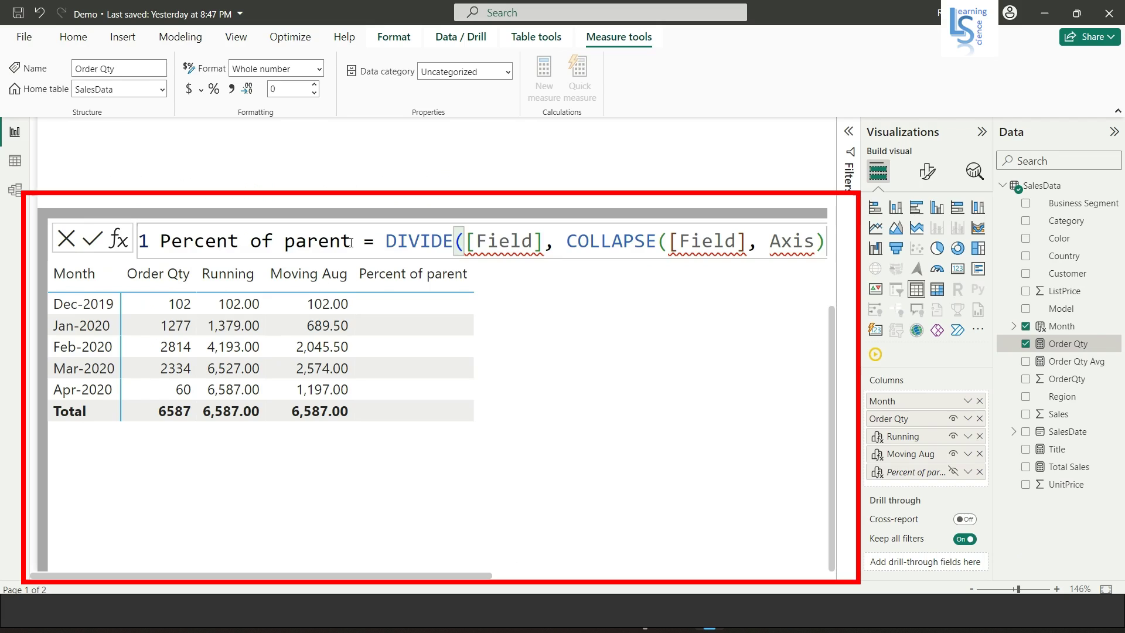
left_click_drag(349, 242, 155, 252)
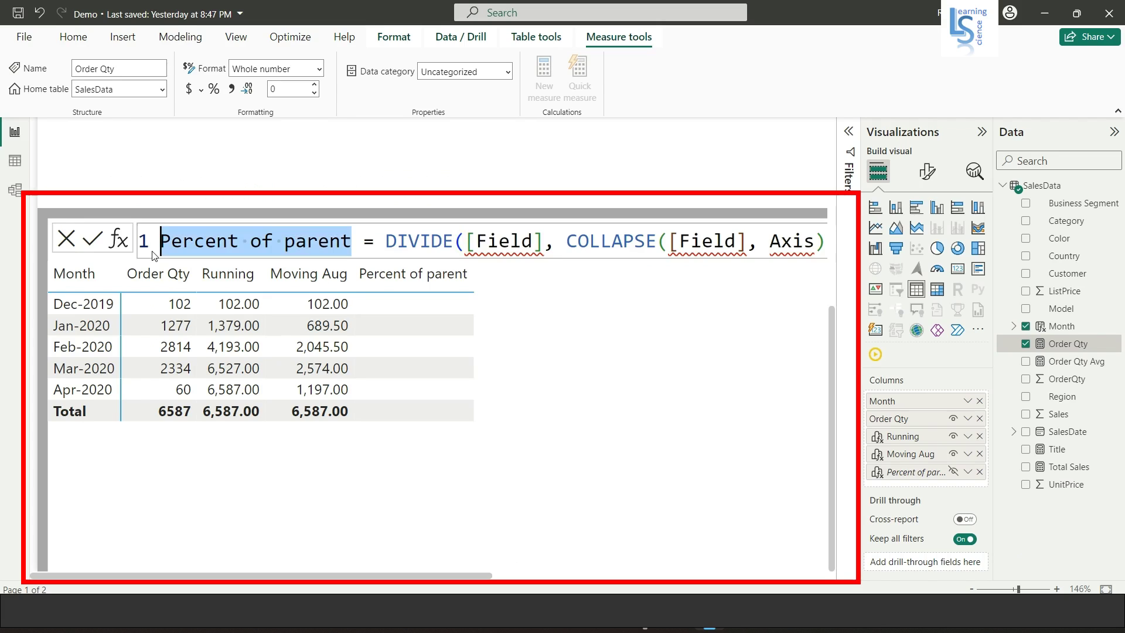
type("Ort")
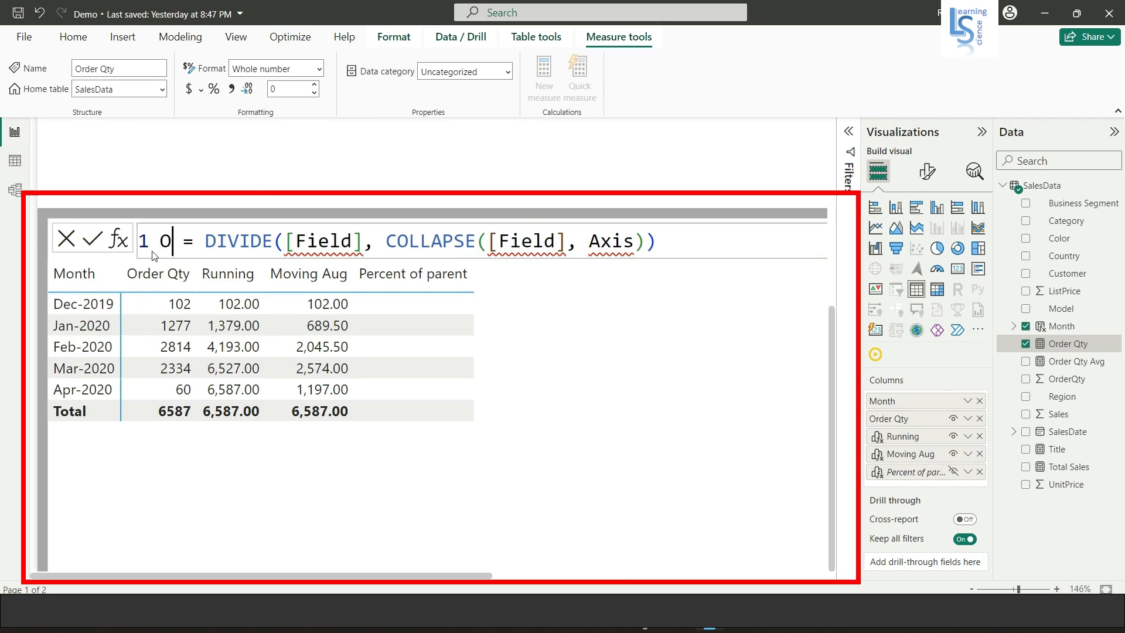
key("BackSpace")
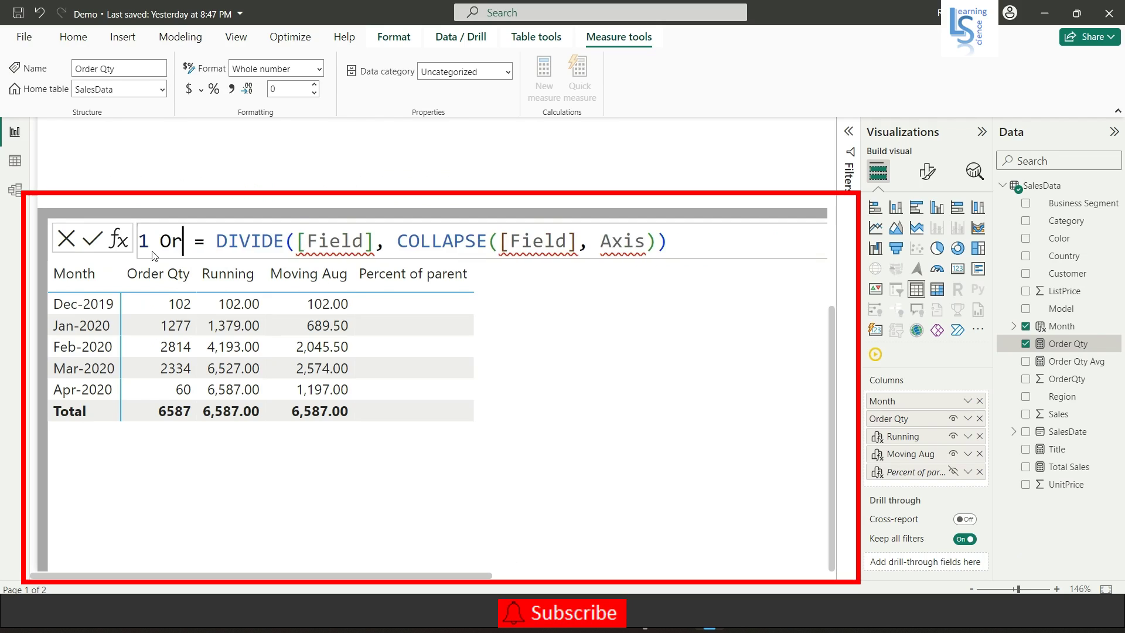
key("BackSpace")
type("ty ")
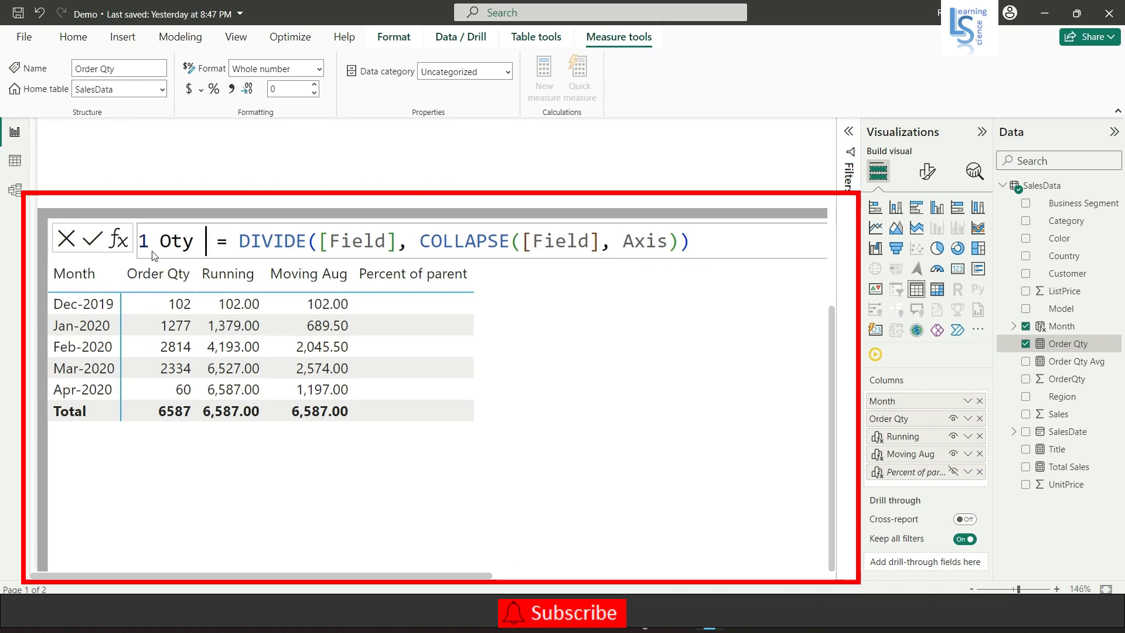
type("%")
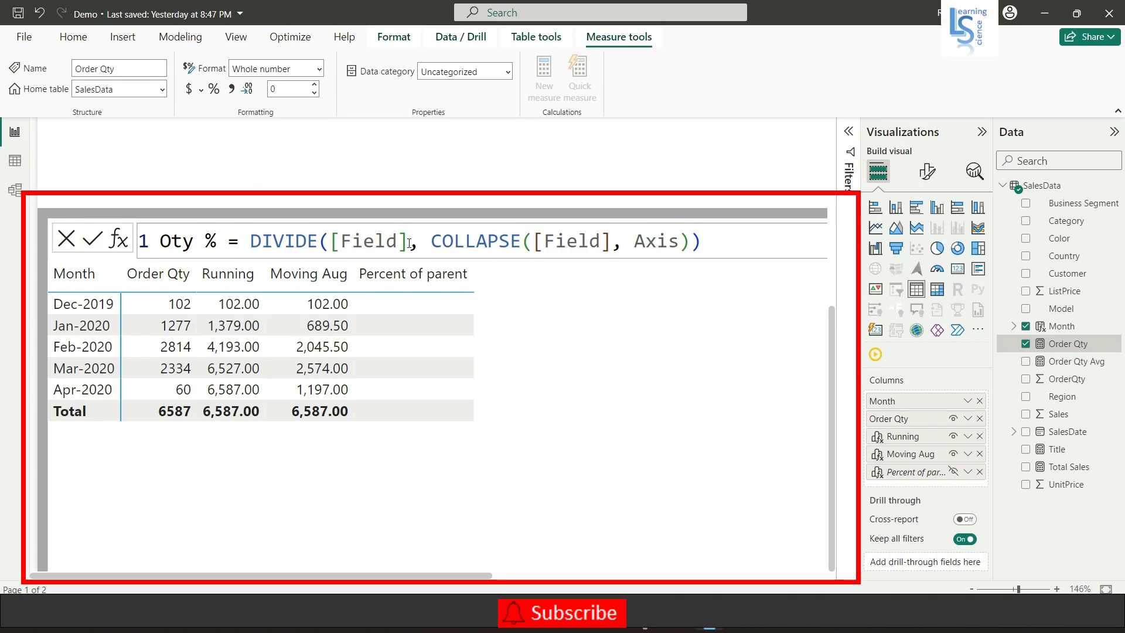
- Make the formula divide Order Qty by its total collapsed over ROWS, and commit
left_click_drag(409, 244, 338, 240)
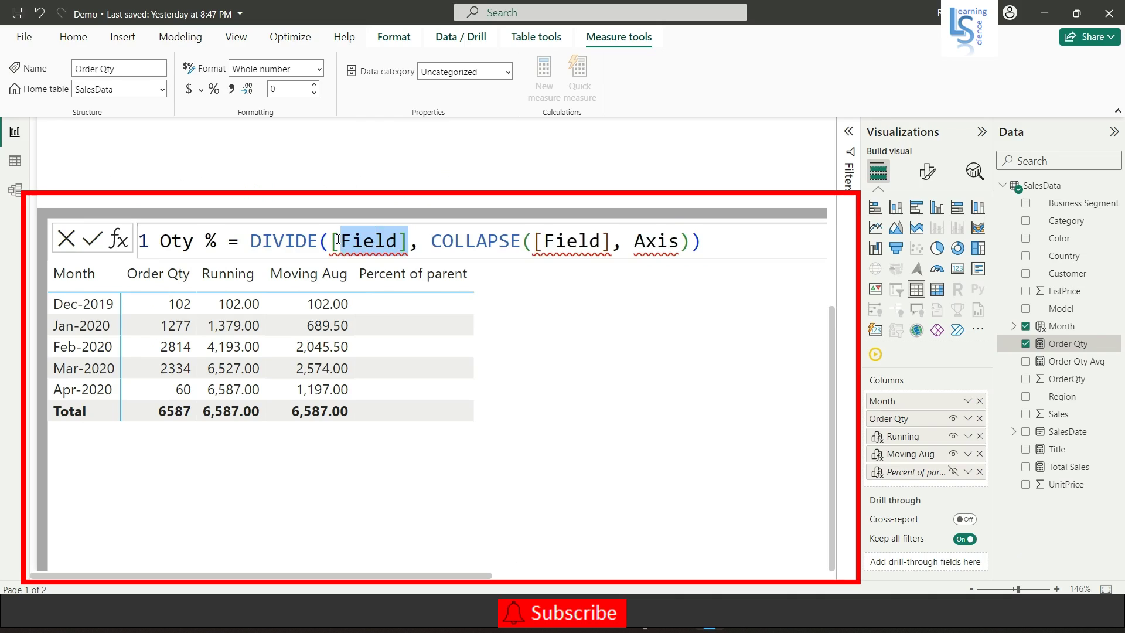
type("o")
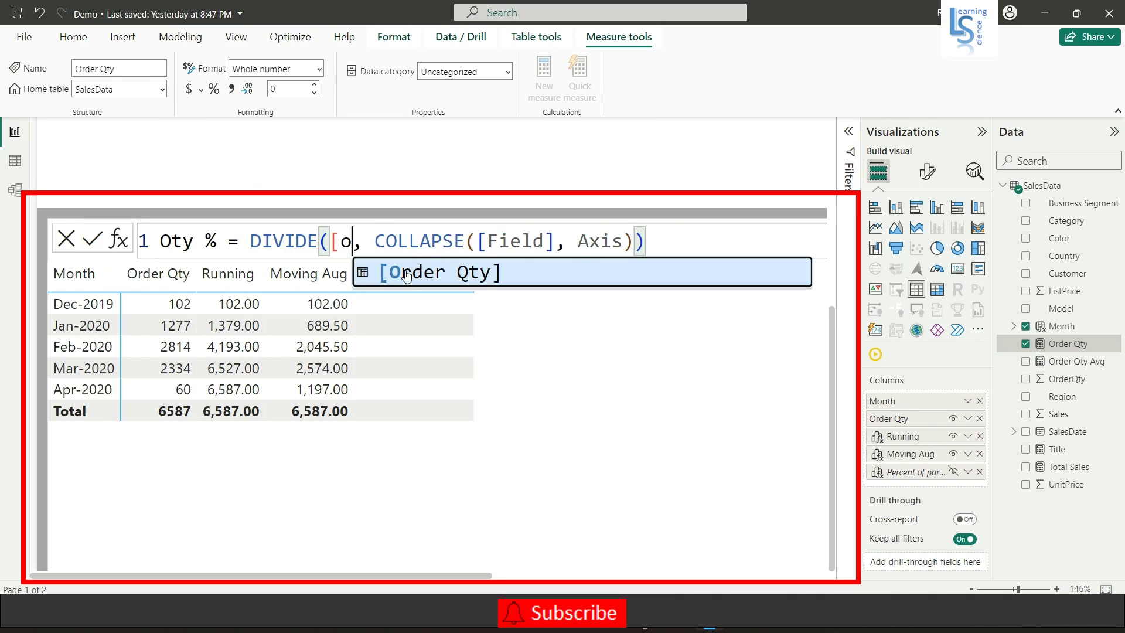
left_click(424, 278)
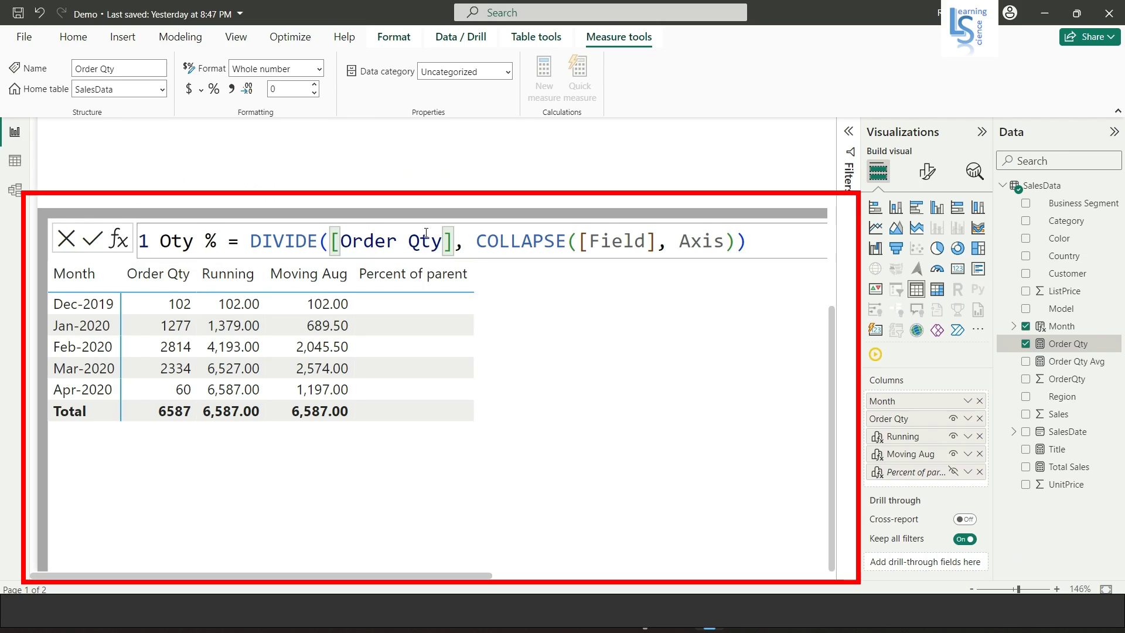
left_click_drag(656, 241, 589, 241)
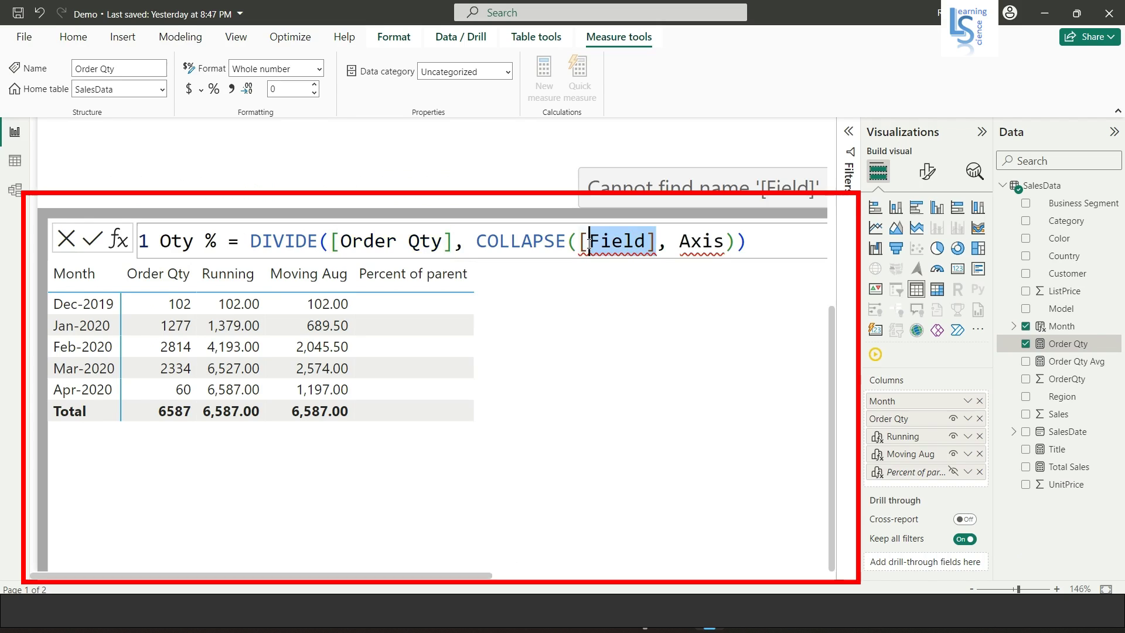
type("o")
key("Tab")
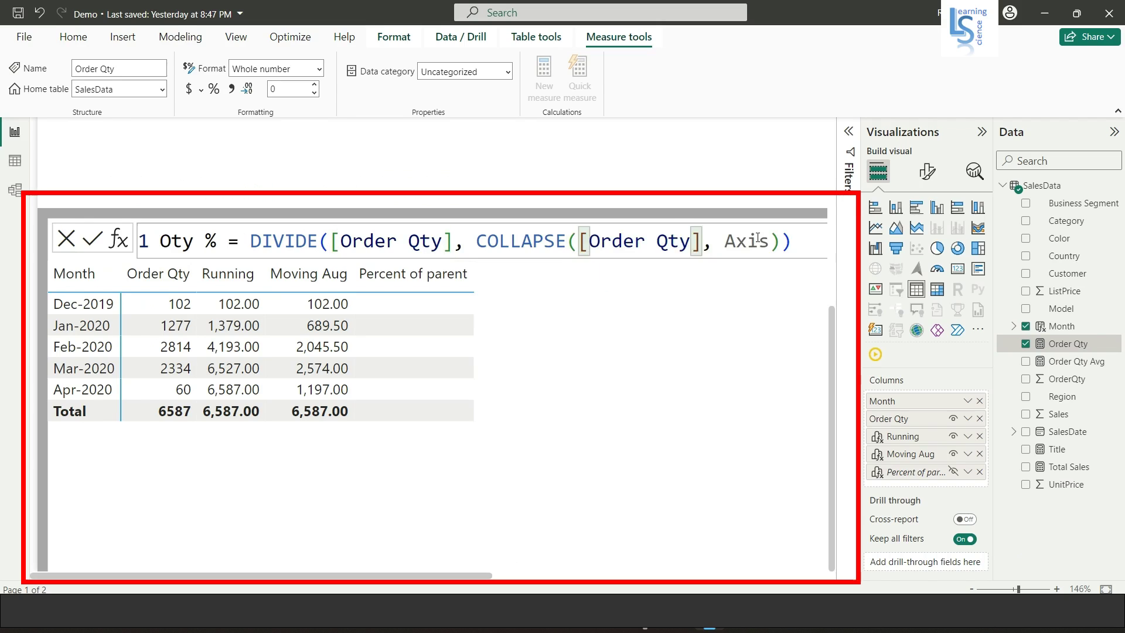
double_click(727, 242)
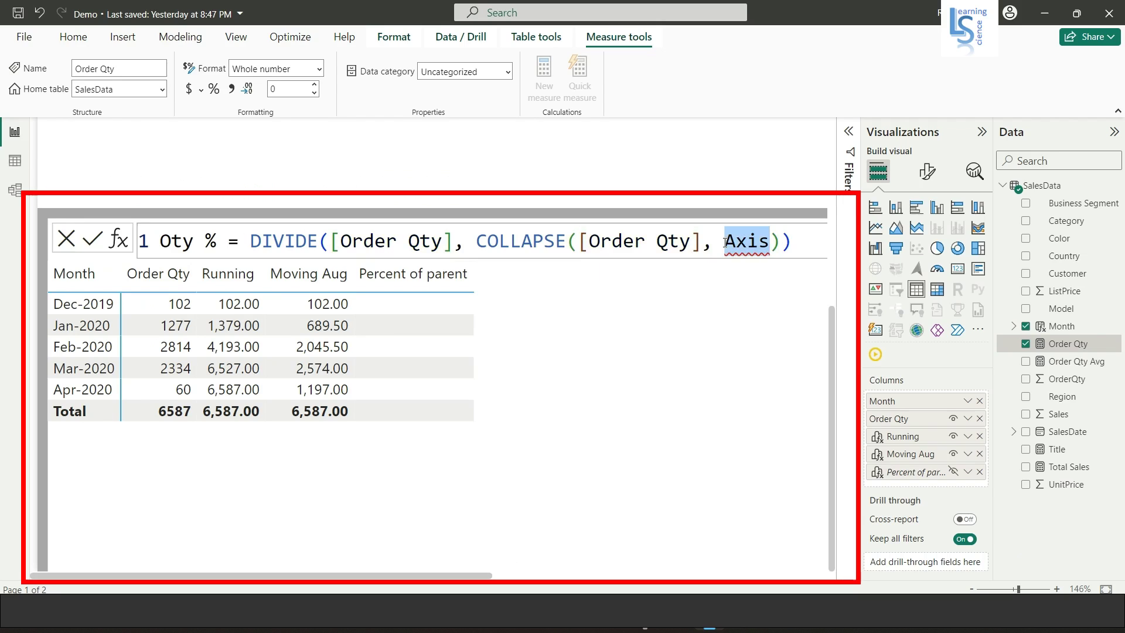
type("r")
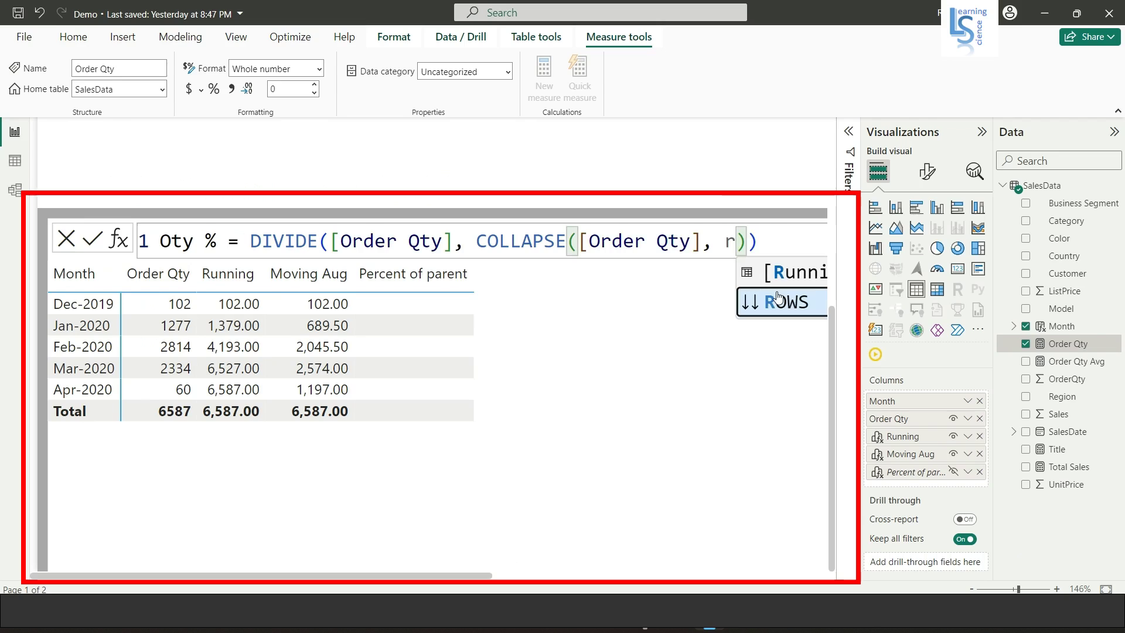
left_click(778, 297)
left_click(803, 242)
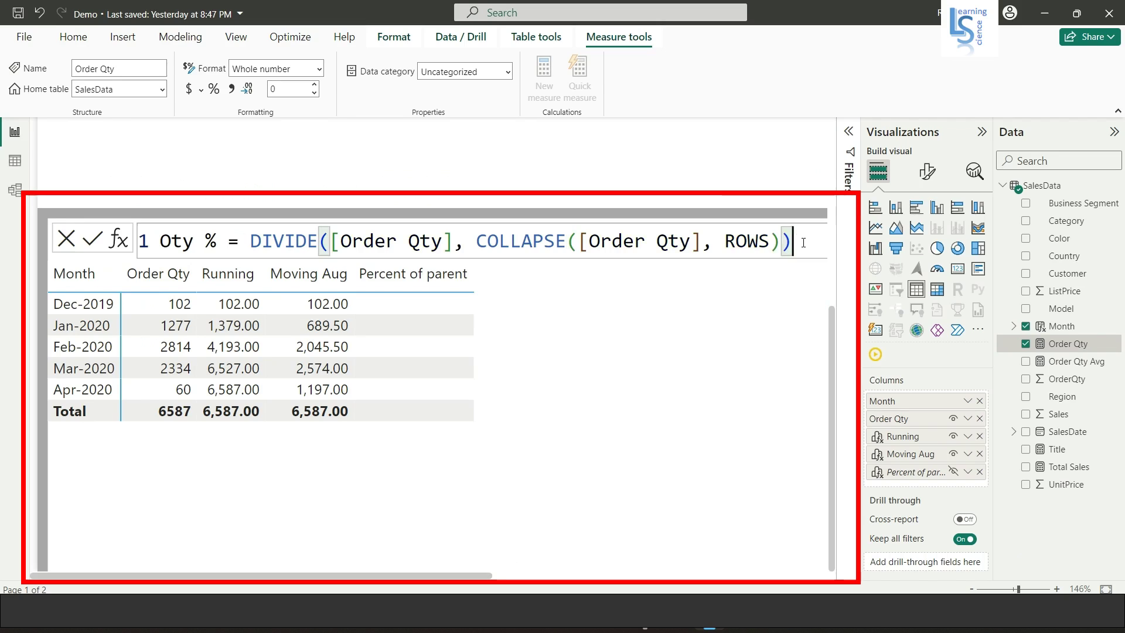
key("Return")
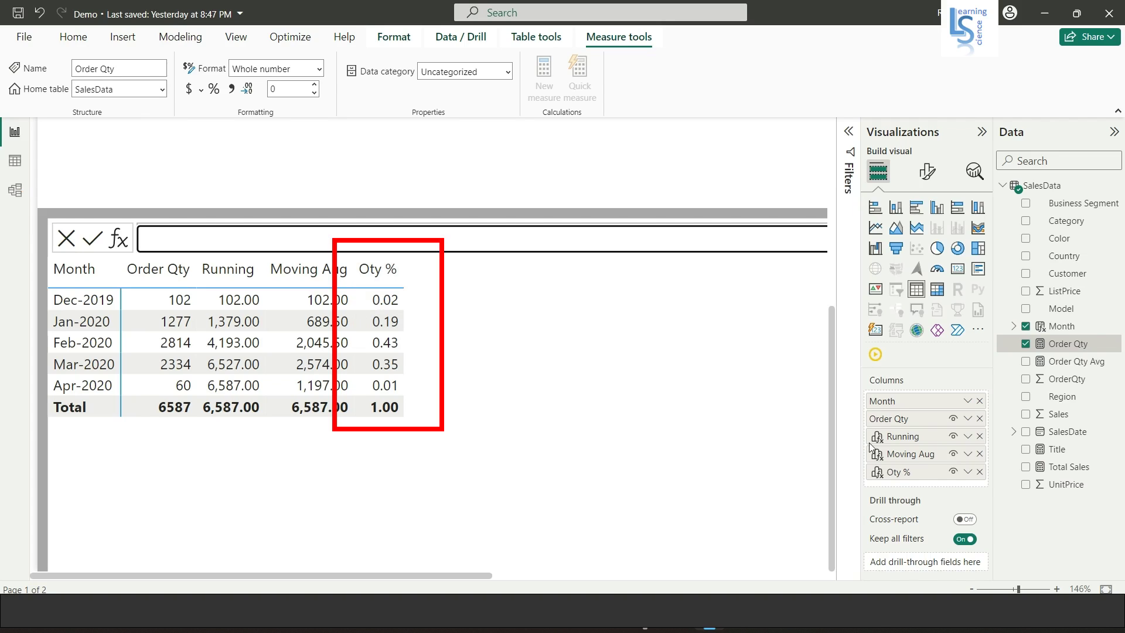
- Rename Oty % to Qty % and multiply its formula by 100
left_click(967, 476)
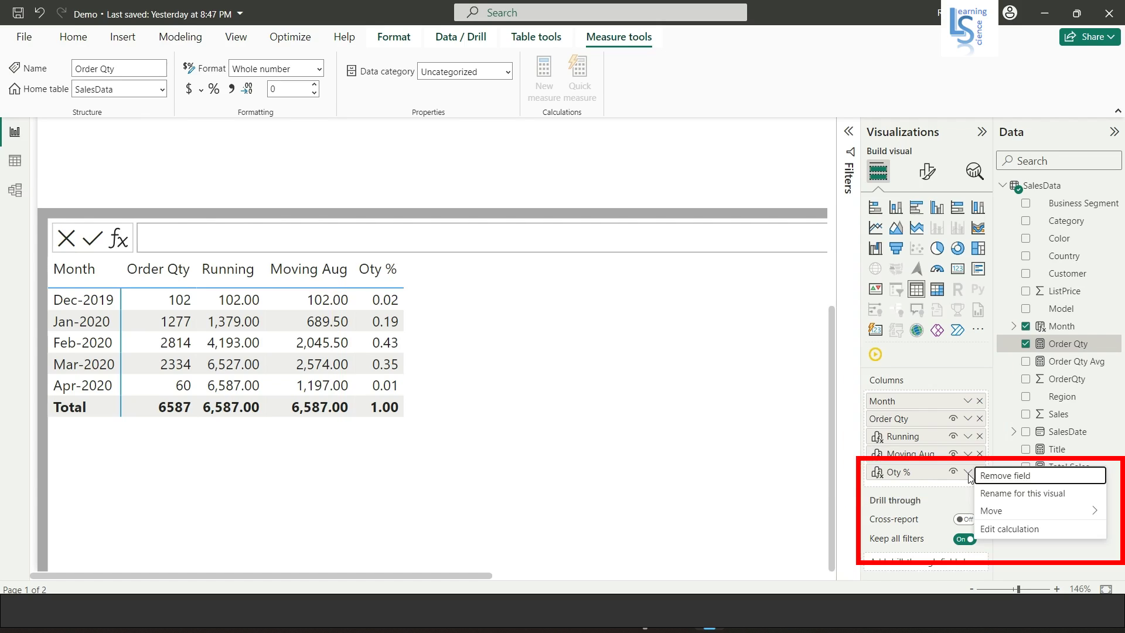
left_click(1004, 529)
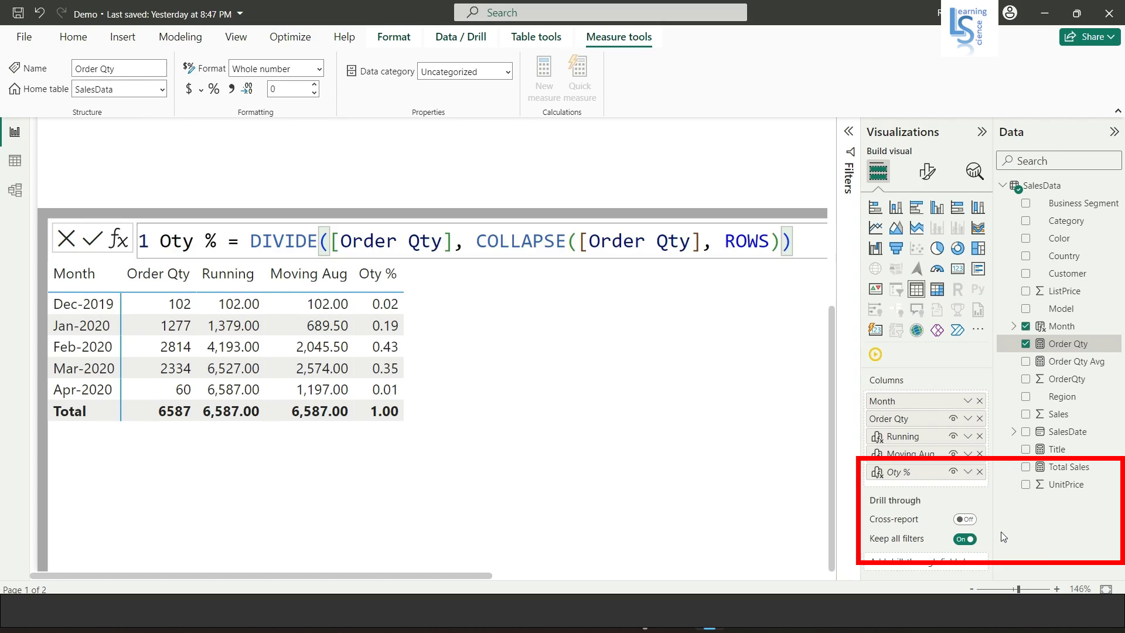
left_click(177, 243)
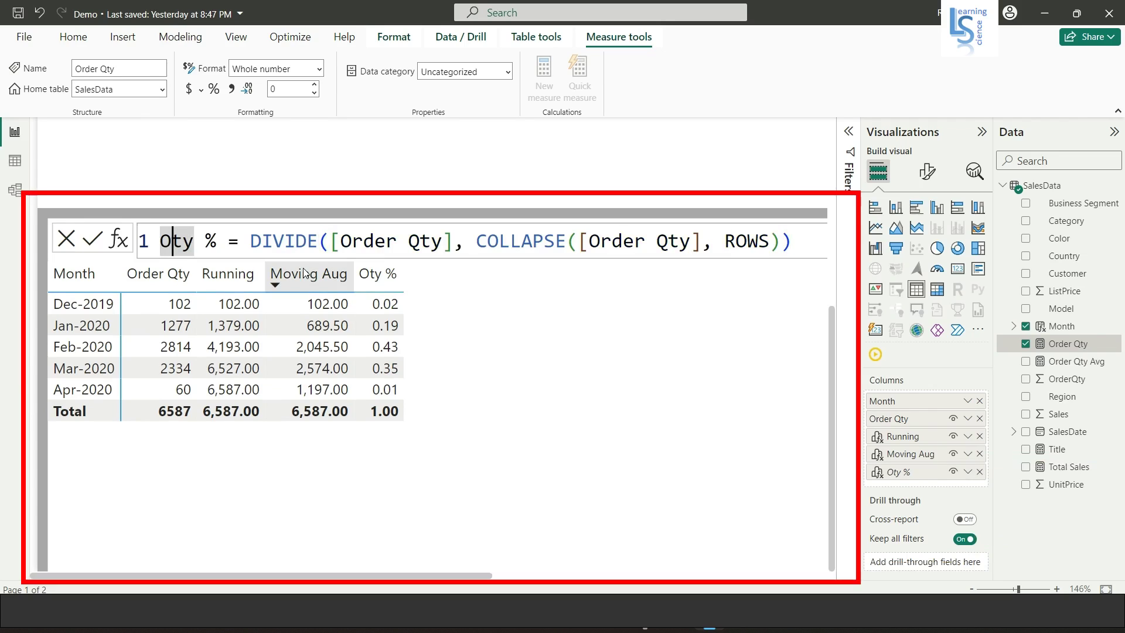
key("BackSpace")
type("Q")
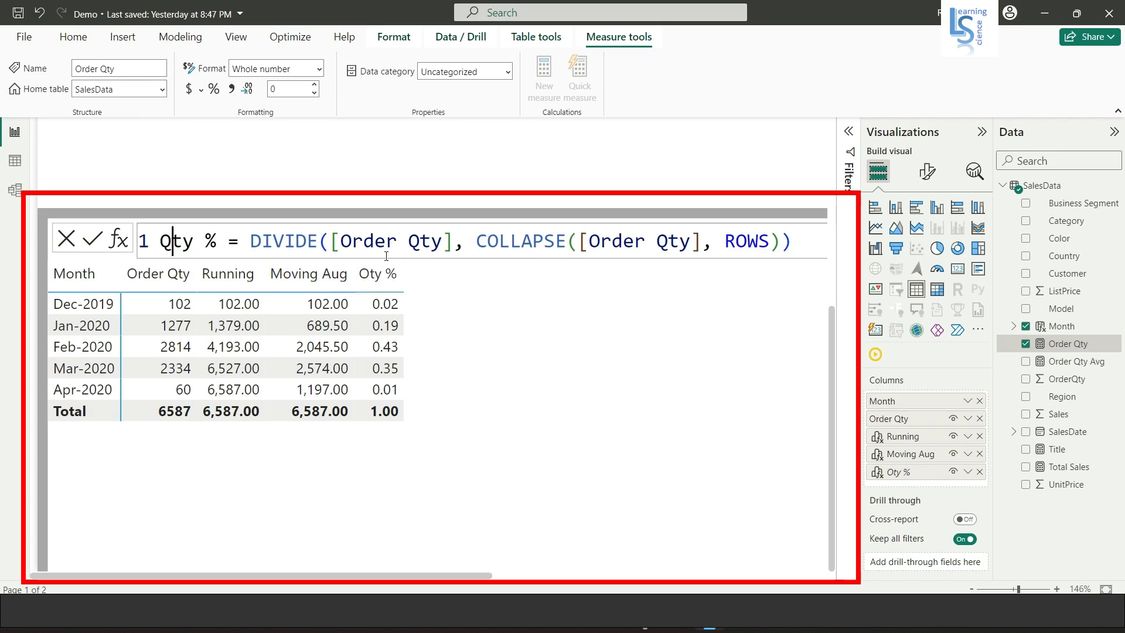
left_click(810, 238)
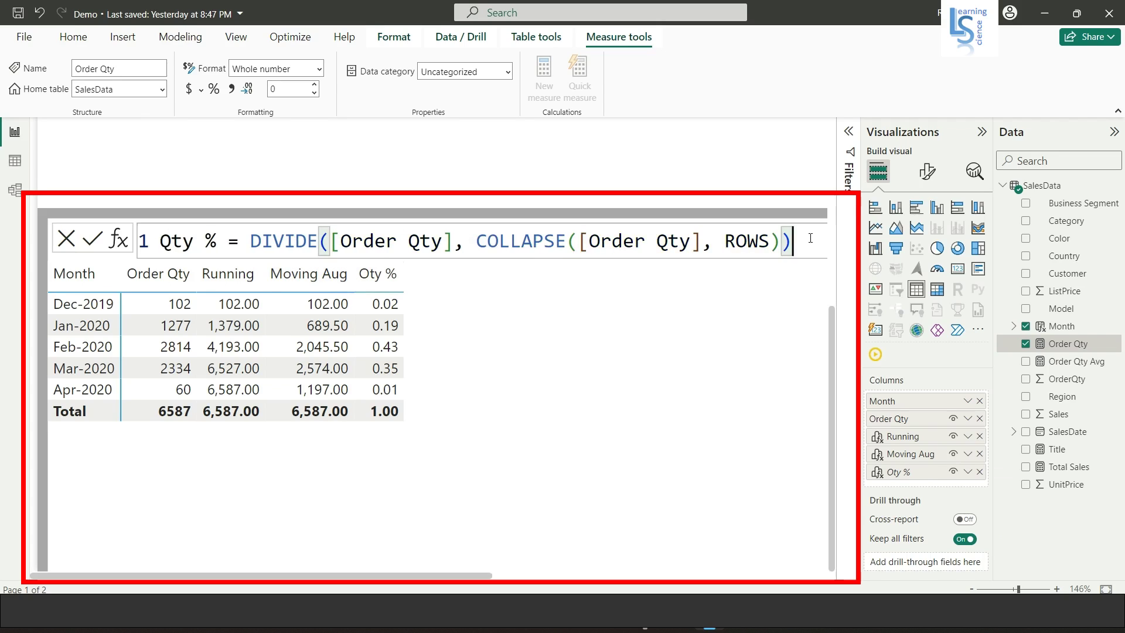
type("*")
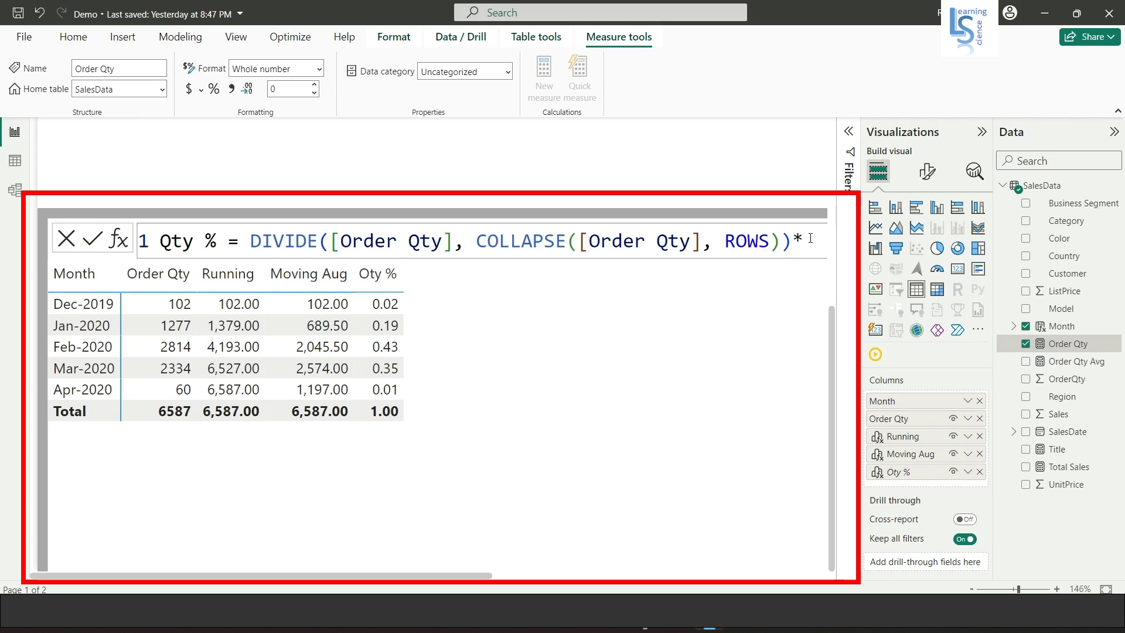
type("100")
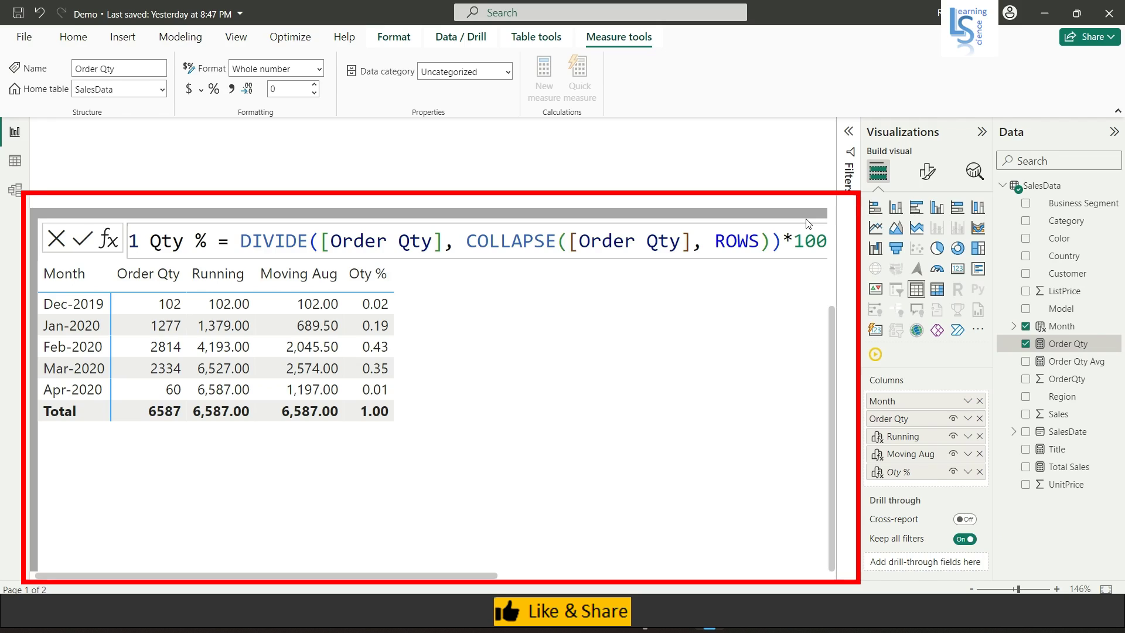
key("Return")
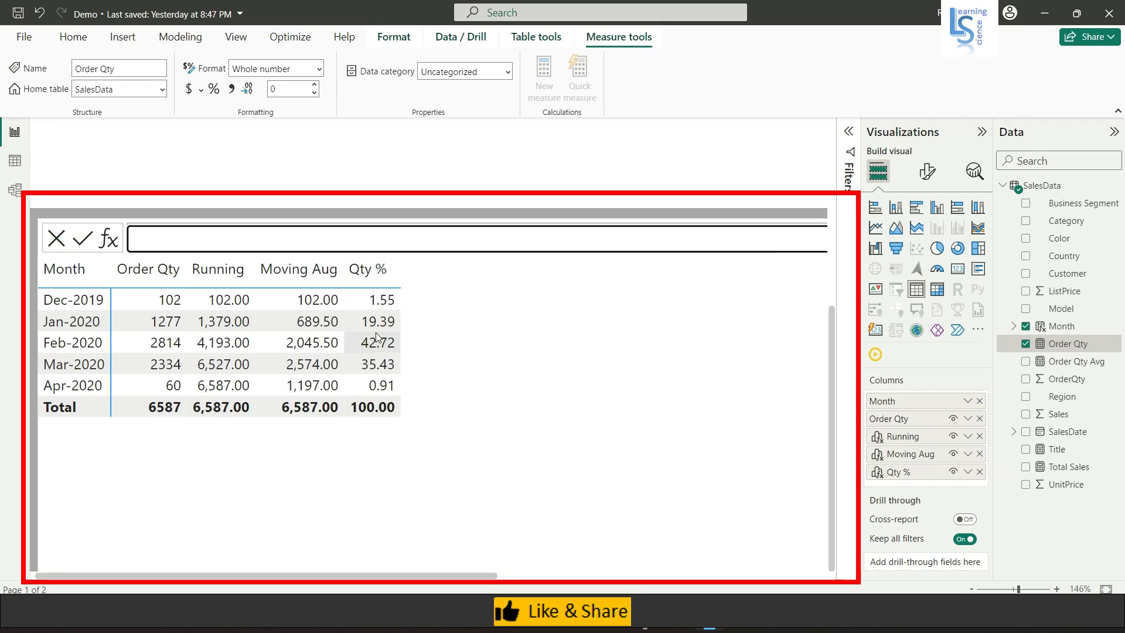
- Add a Percent of grand total calculation named Running %
left_click(109, 240)
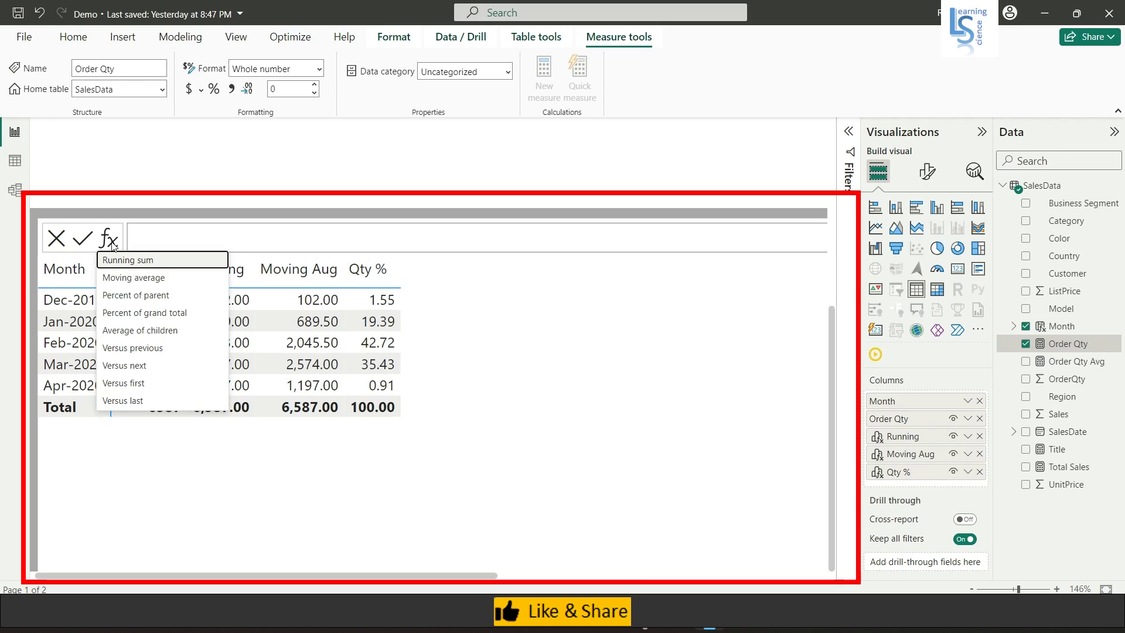
left_click(146, 313)
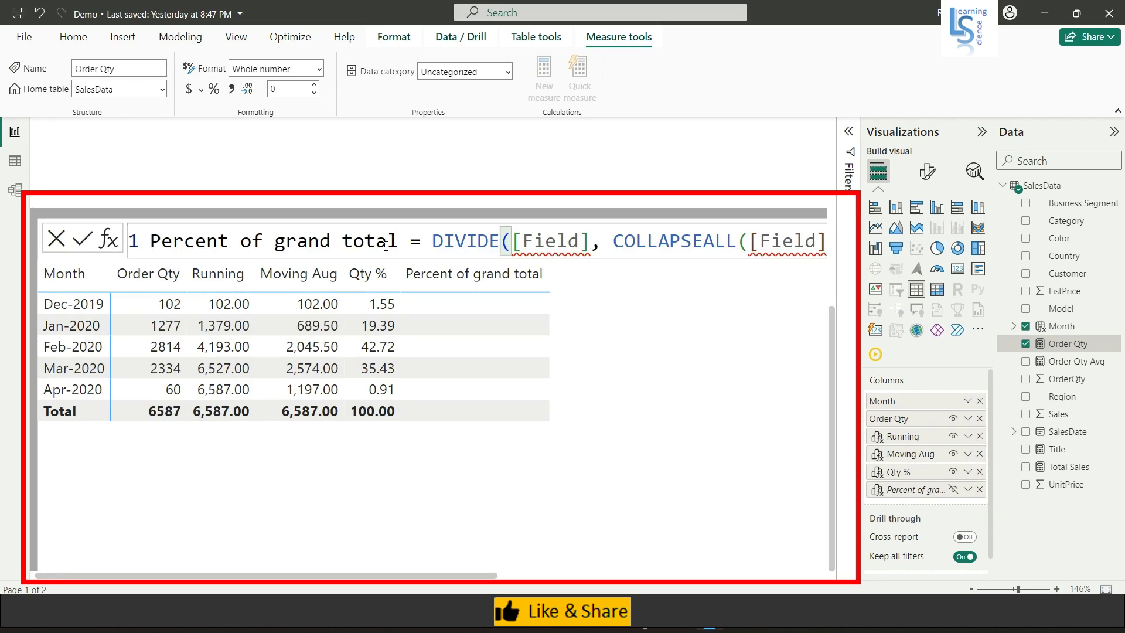
left_click_drag(398, 243, 139, 240)
type("Runn")
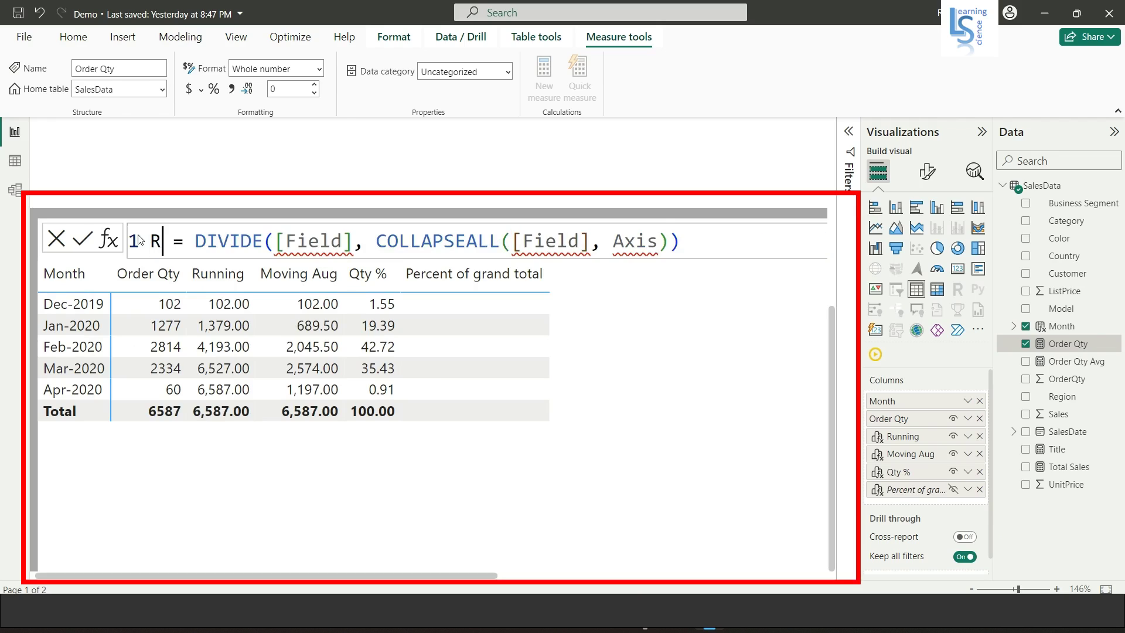
type("in")
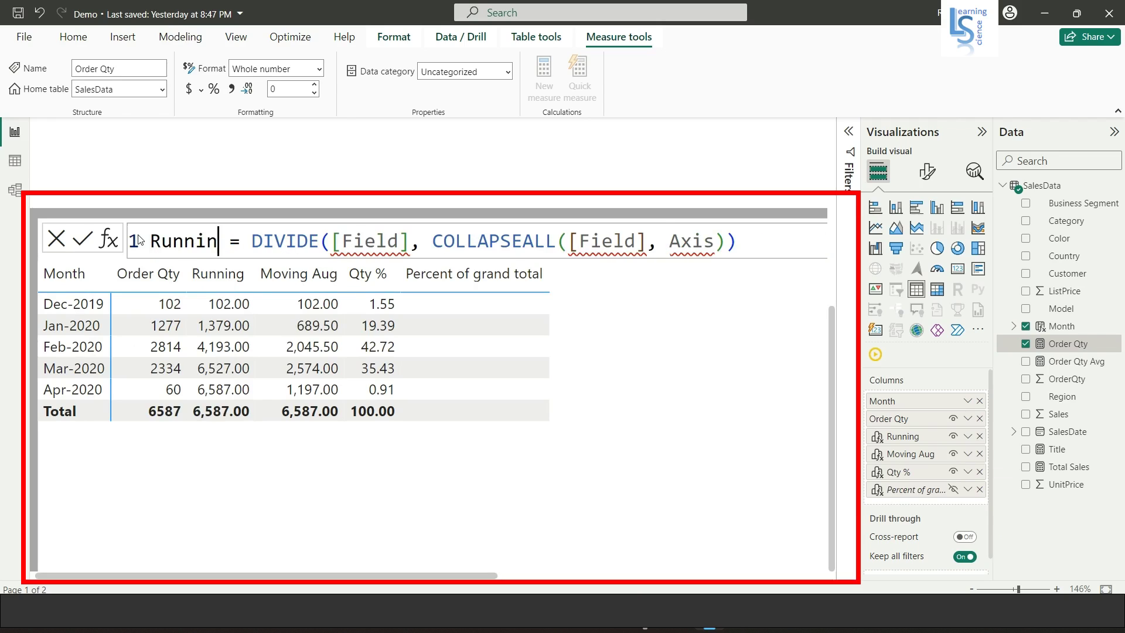
type("g ")
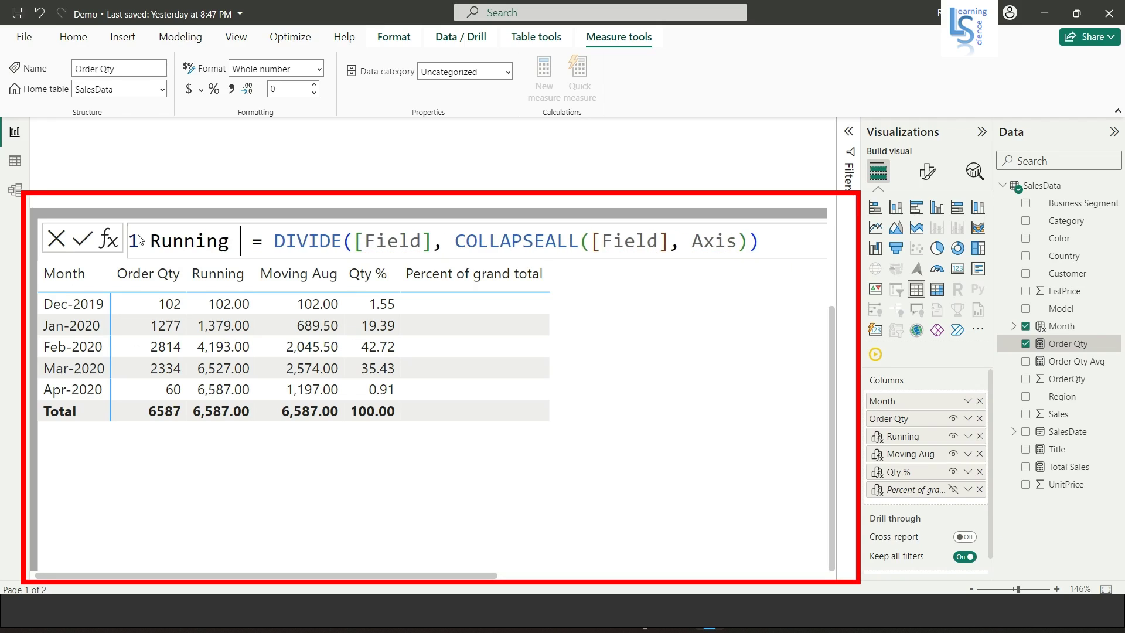
type(" %")
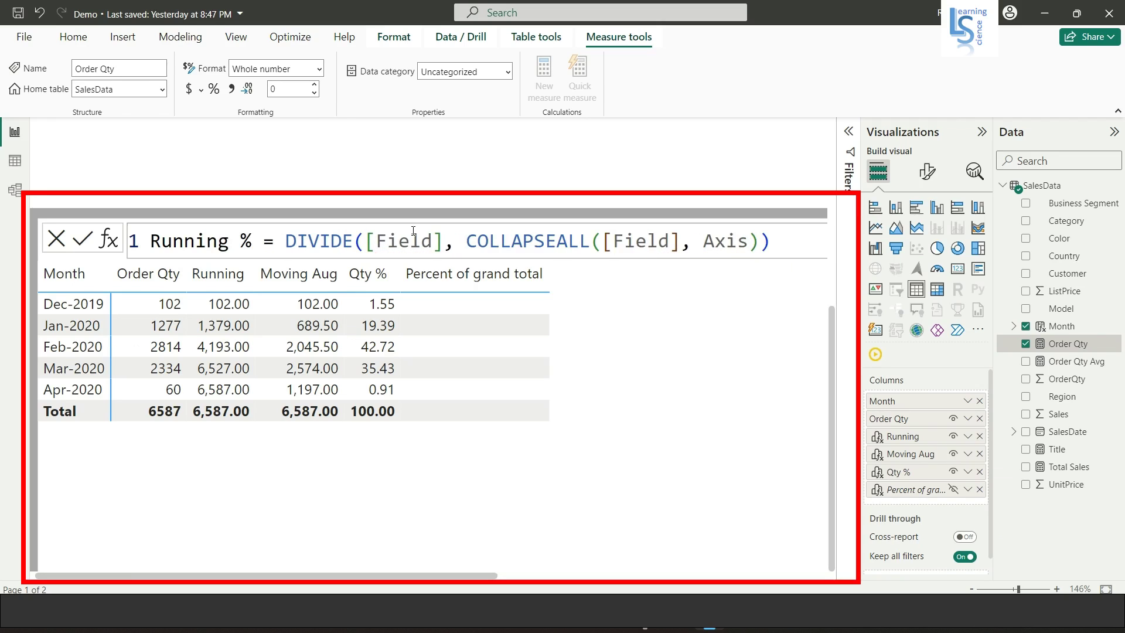
- Set the formula to DIVIDE([Running], COLLAPSEALL([Order Qty], ROWS)) and commit it
left_click_drag(444, 244, 379, 237)
type("r")
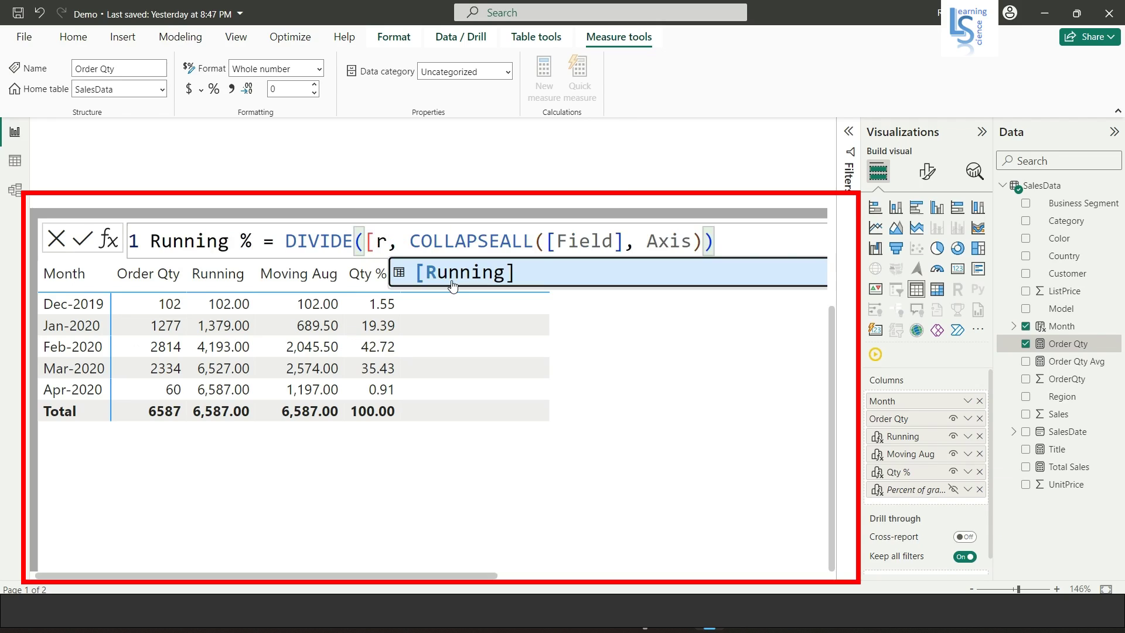
left_click(453, 285)
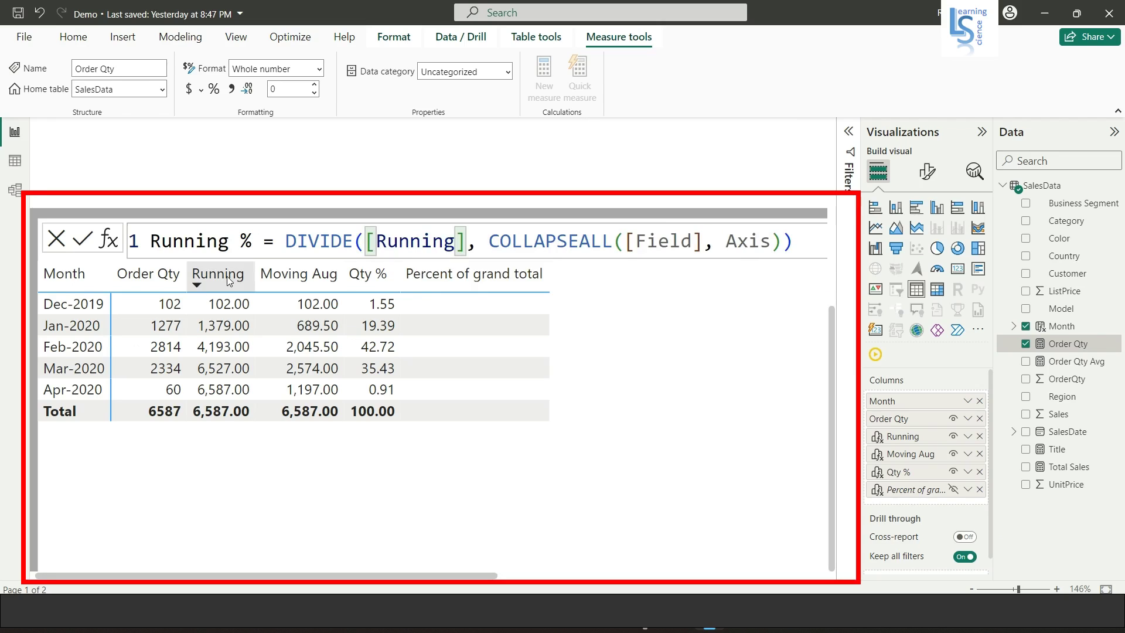
left_click_drag(698, 239, 626, 242)
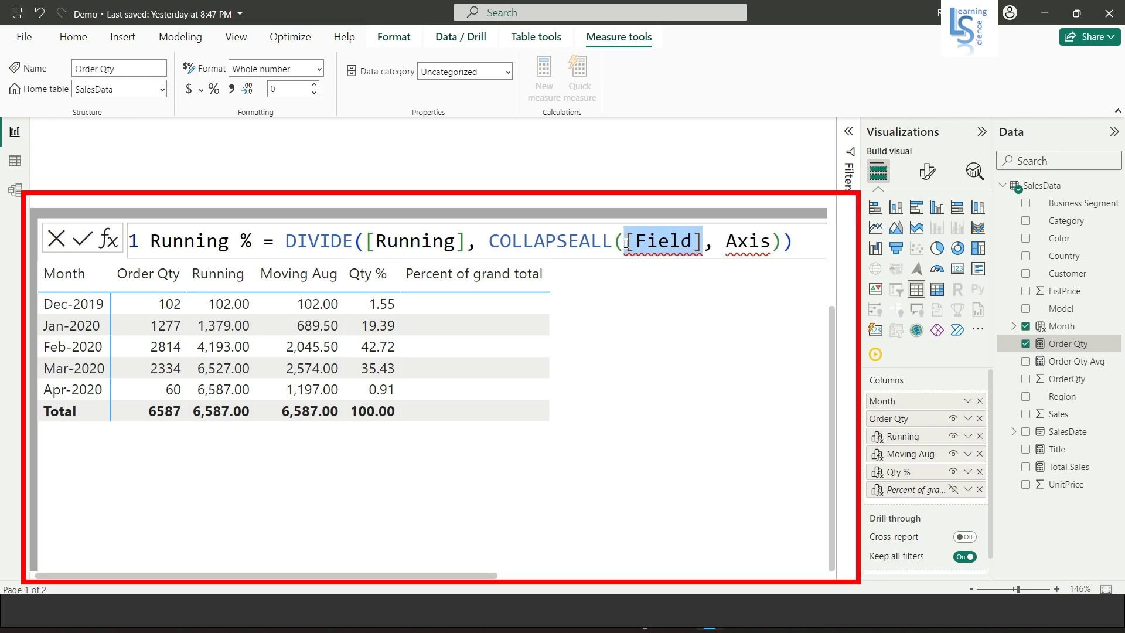
type("o")
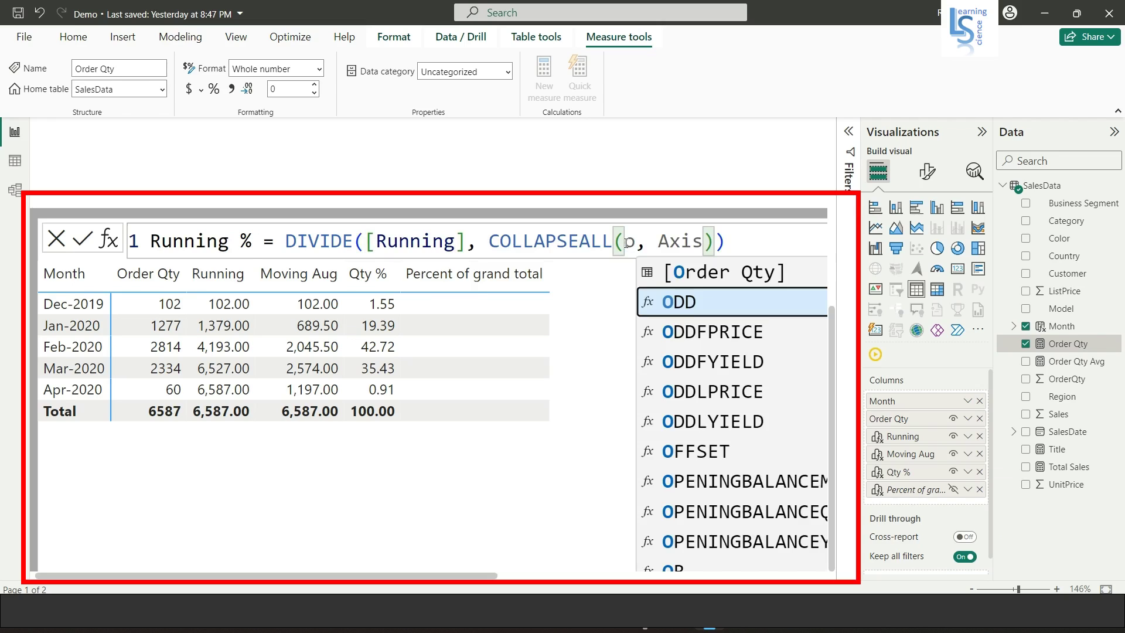
left_click(723, 272)
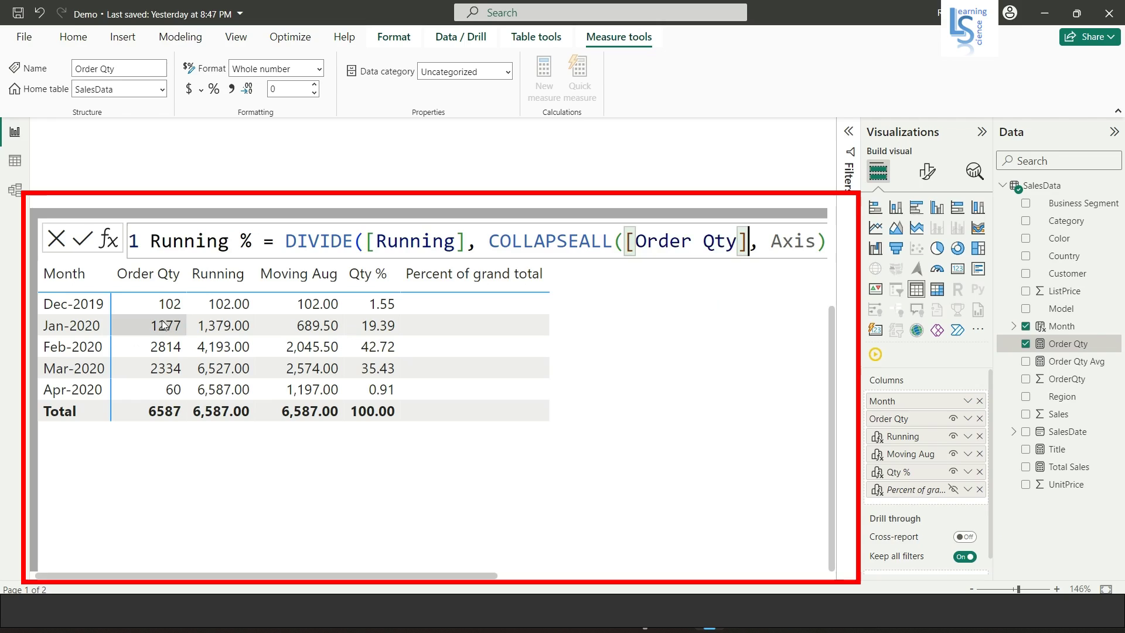
double_click(795, 245)
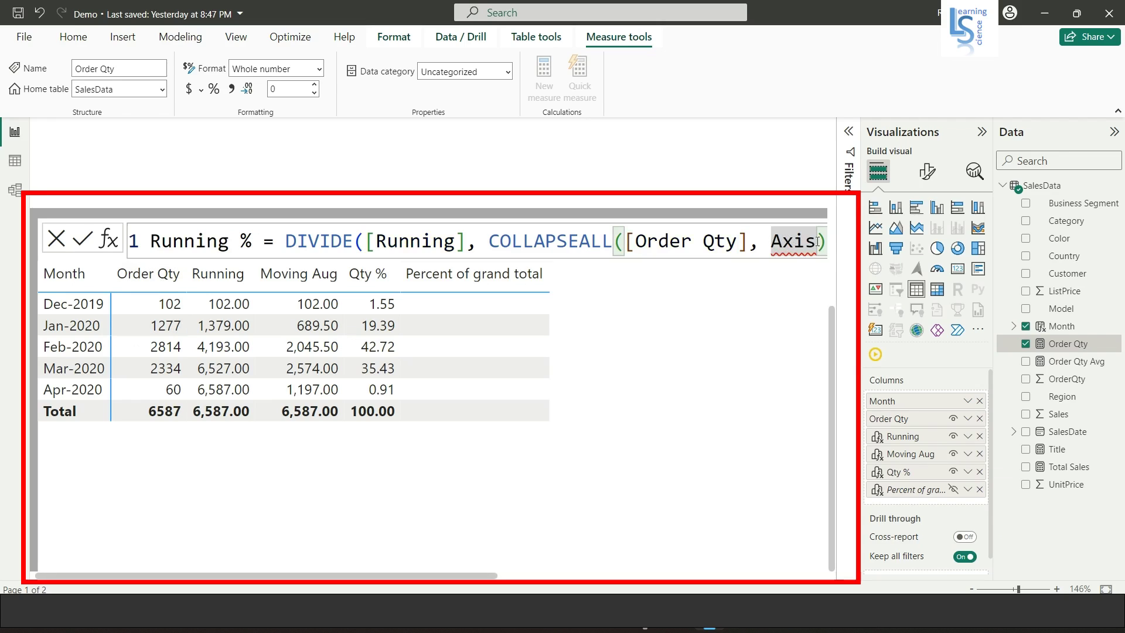
type("A")
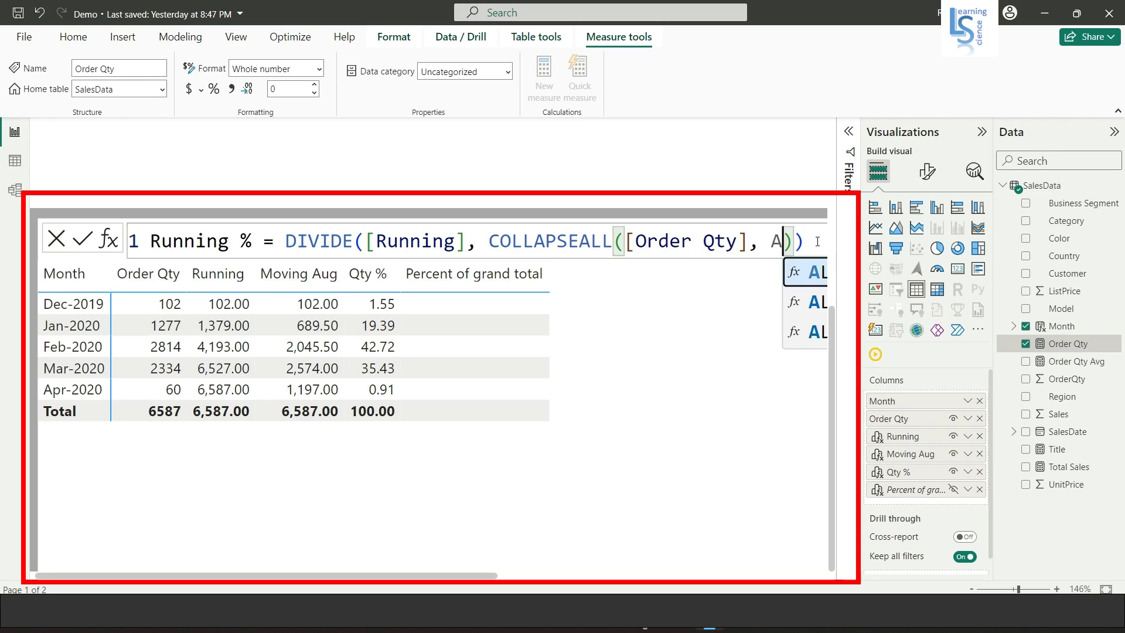
key("BackSpace")
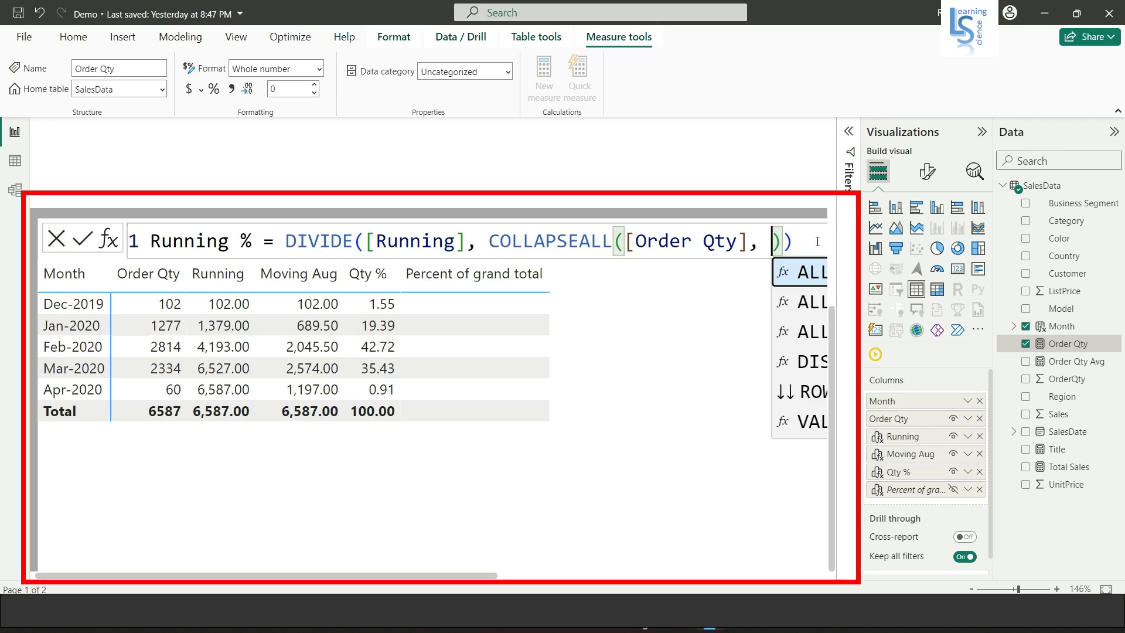
type("row")
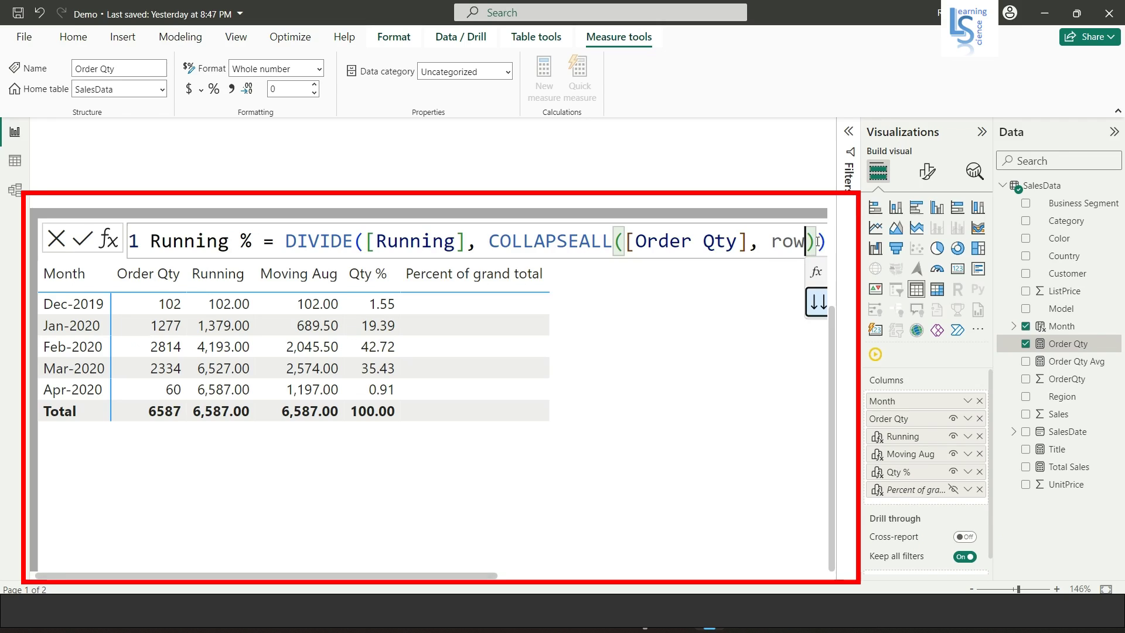
left_click(509, 575)
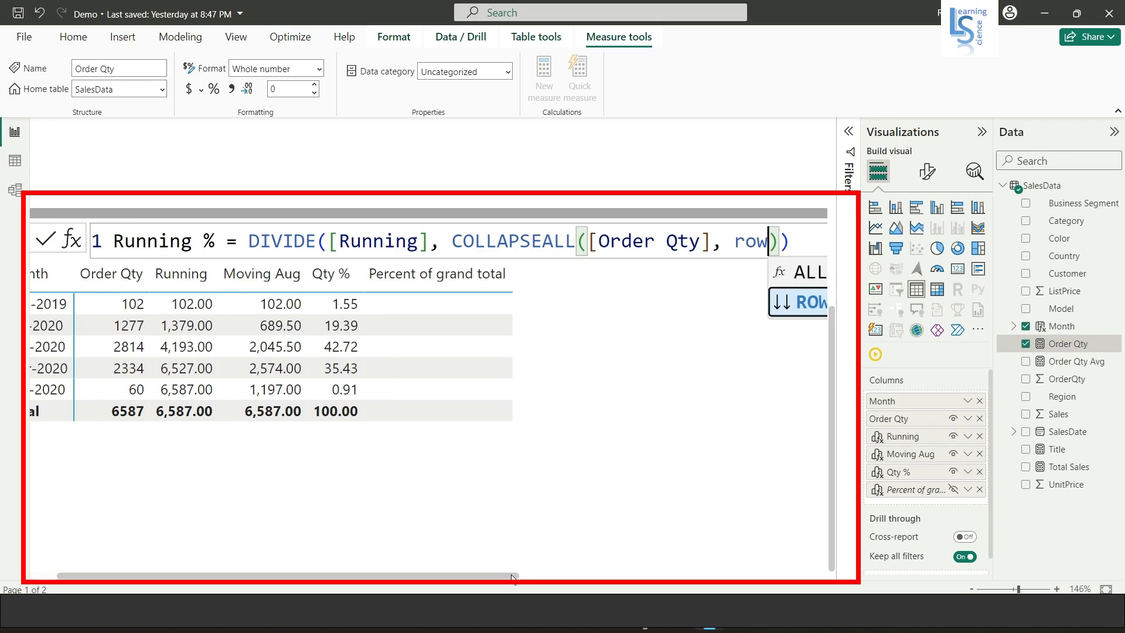
left_click_drag(512, 577, 578, 577)
left_click(708, 302)
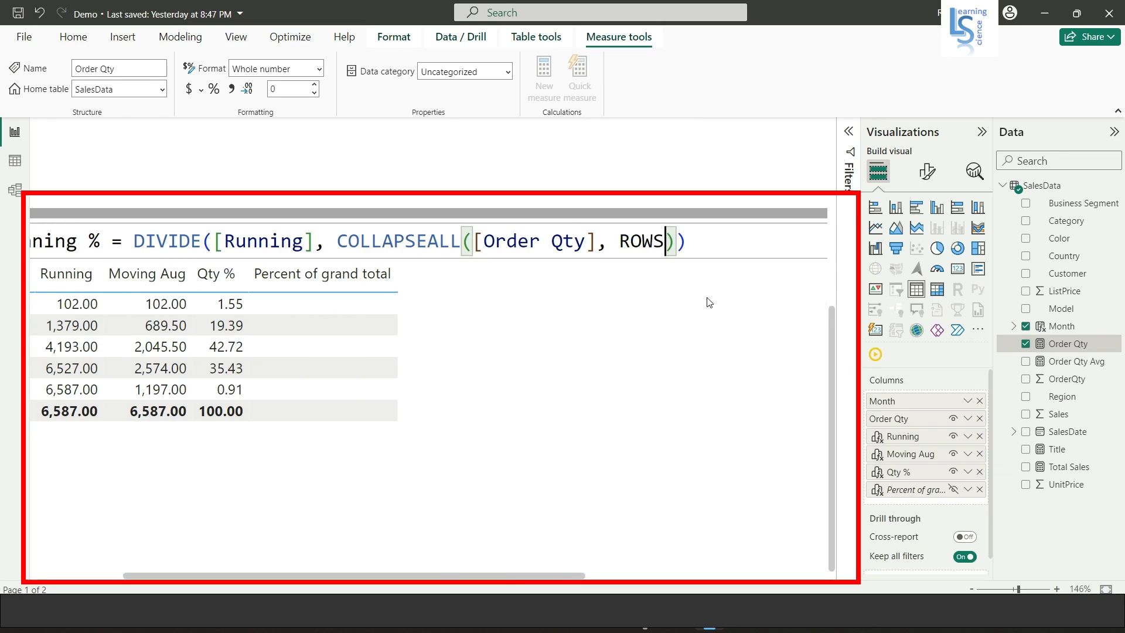
left_click(722, 239)
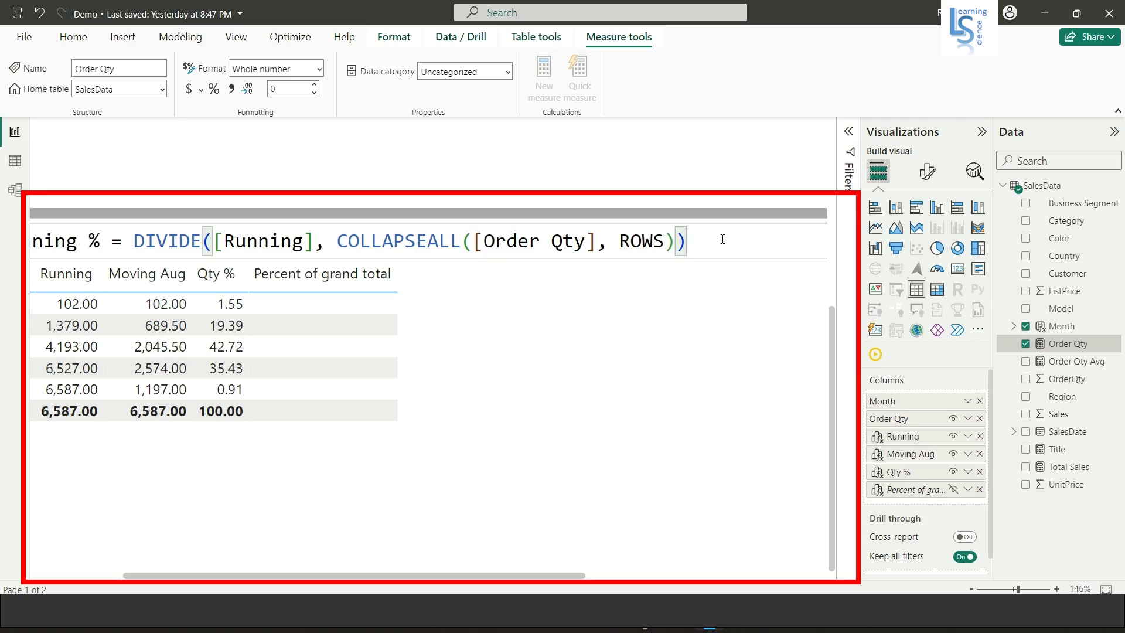
key("Return")
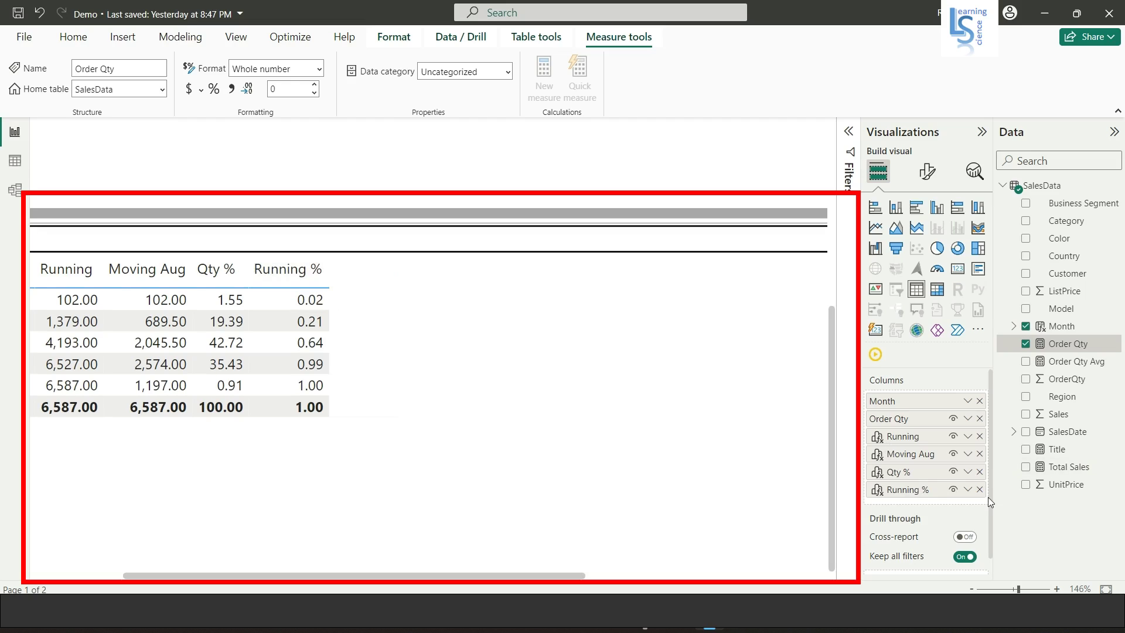
- Append *100 to the Running % formula so it climbs from 1.55 to 100.00
left_click(967, 492)
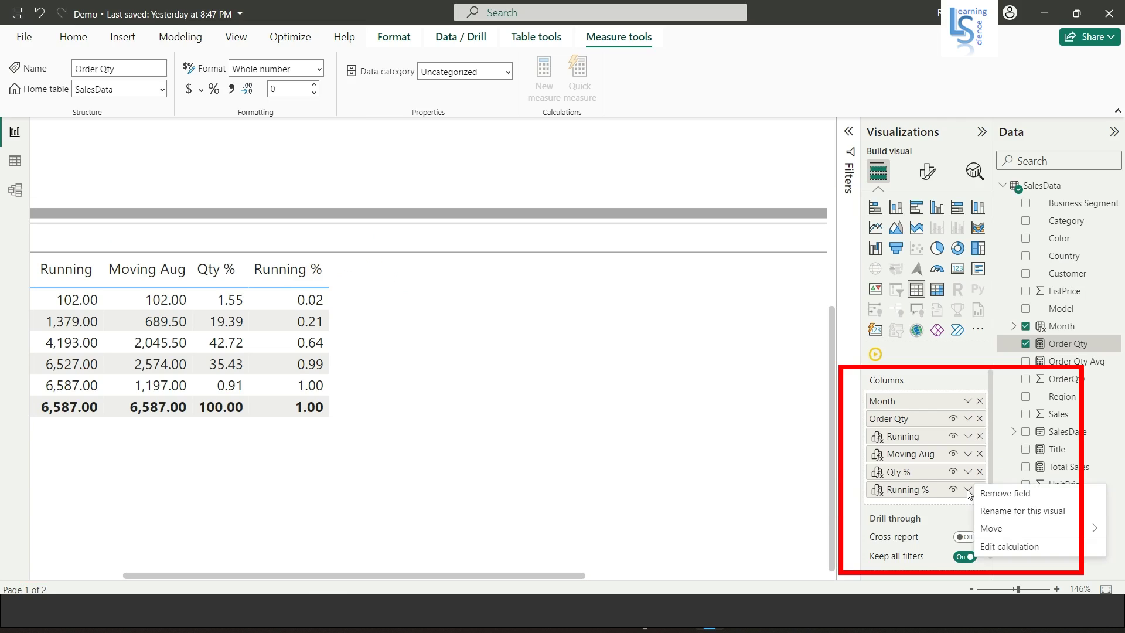
left_click(1007, 547)
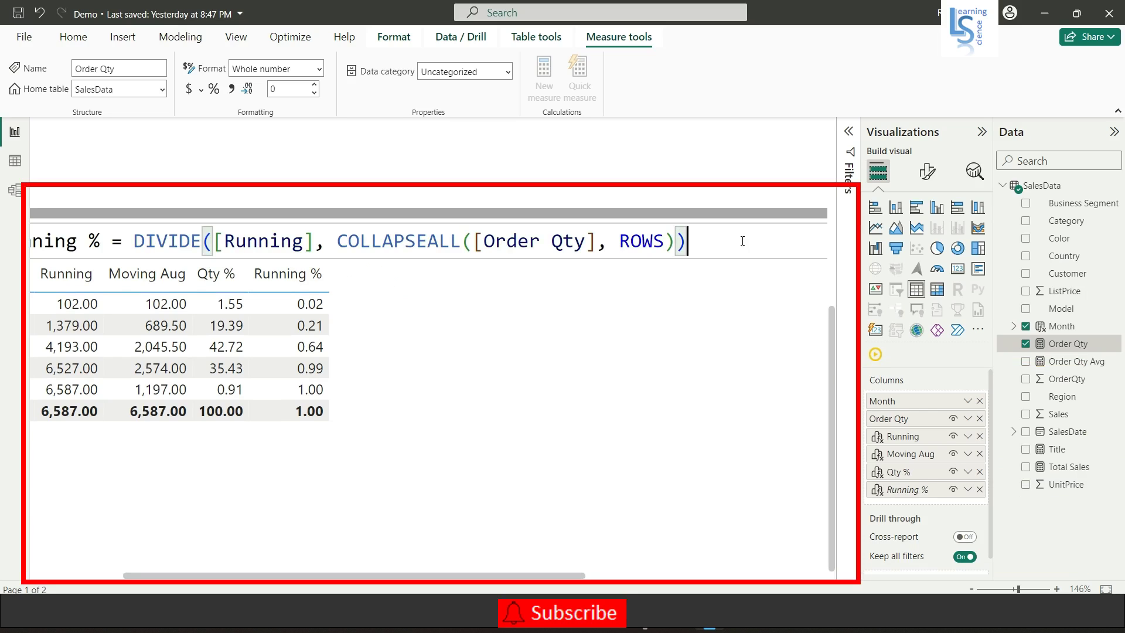
type("*100")
key("Return")
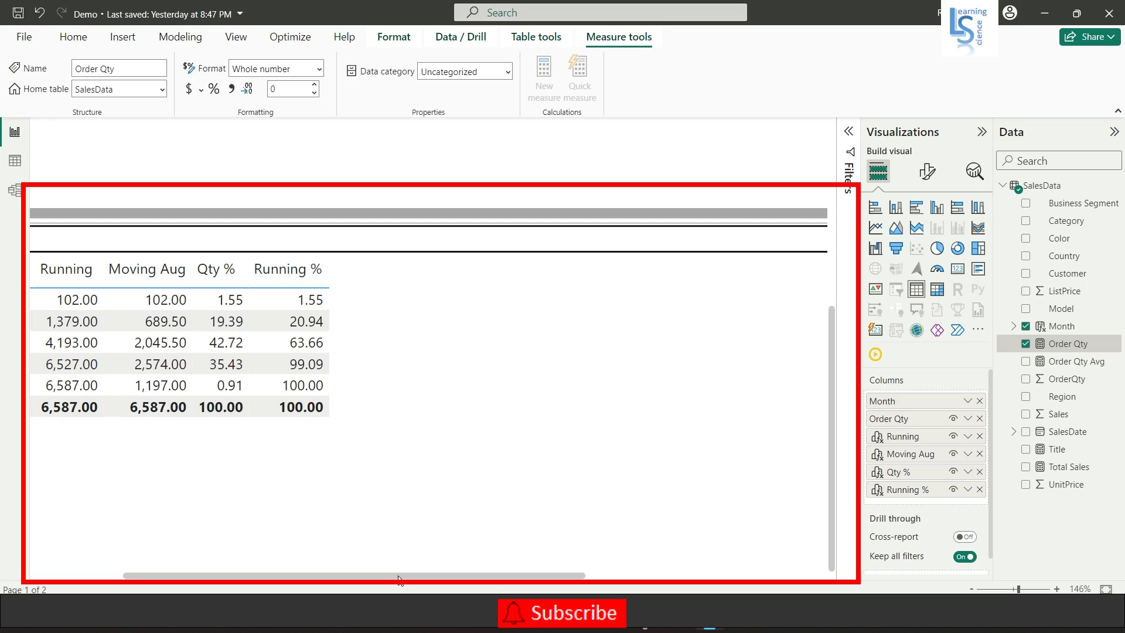
left_click_drag(398, 578, 305, 579)
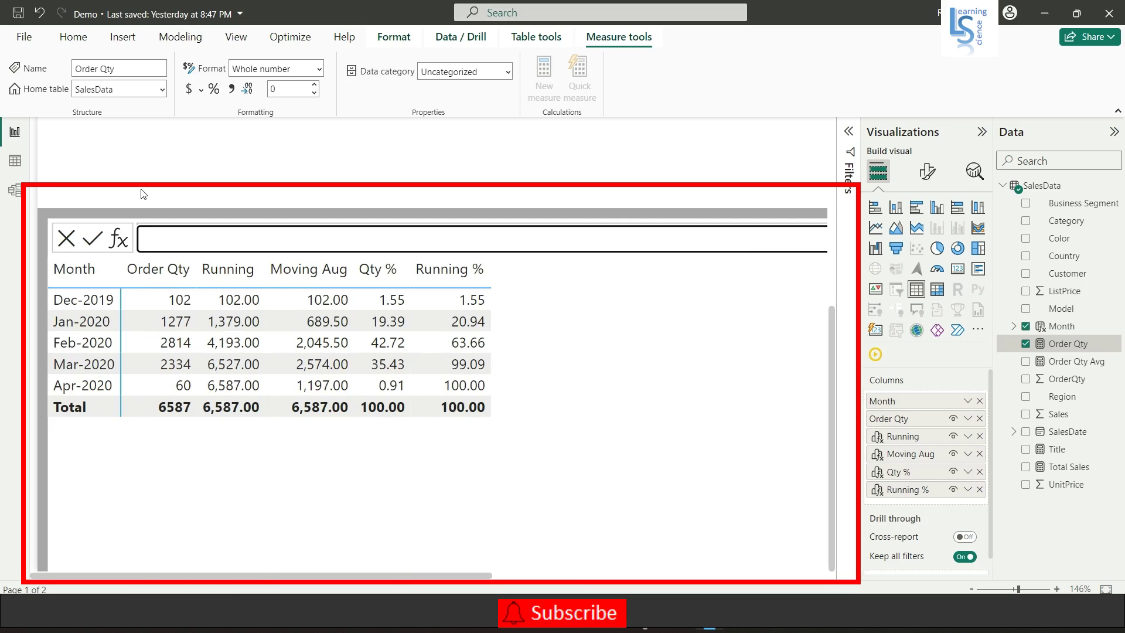
- Insert a Versus previous visual calculation and rename it Vs Prev
left_click(119, 239)
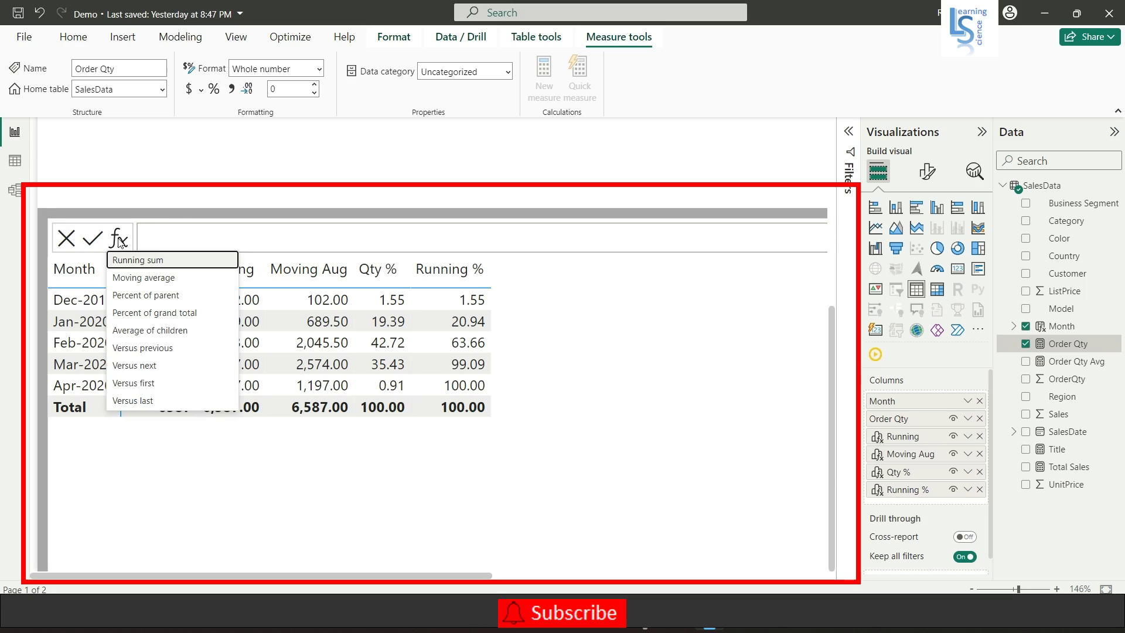
left_click(136, 349)
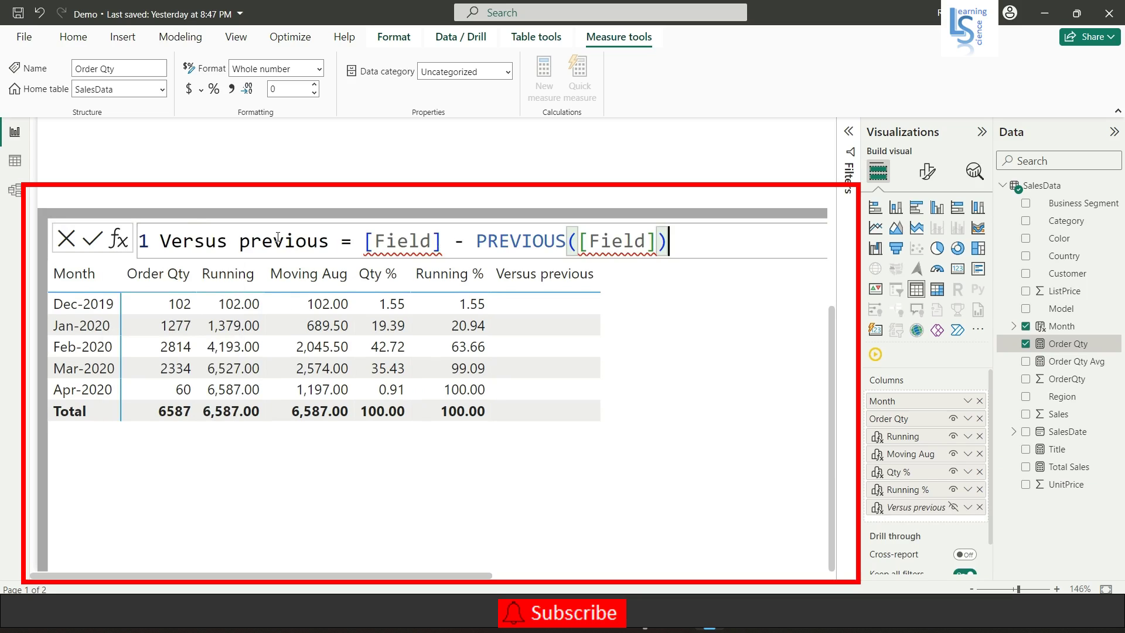
left_click_drag(239, 244, 159, 242)
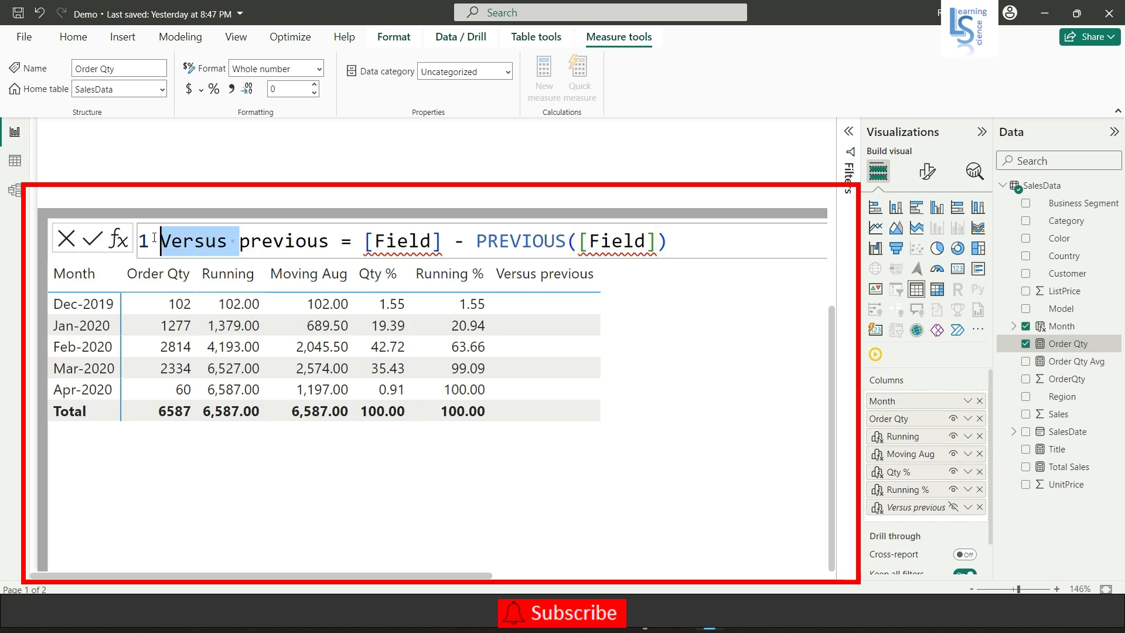
type("Vs")
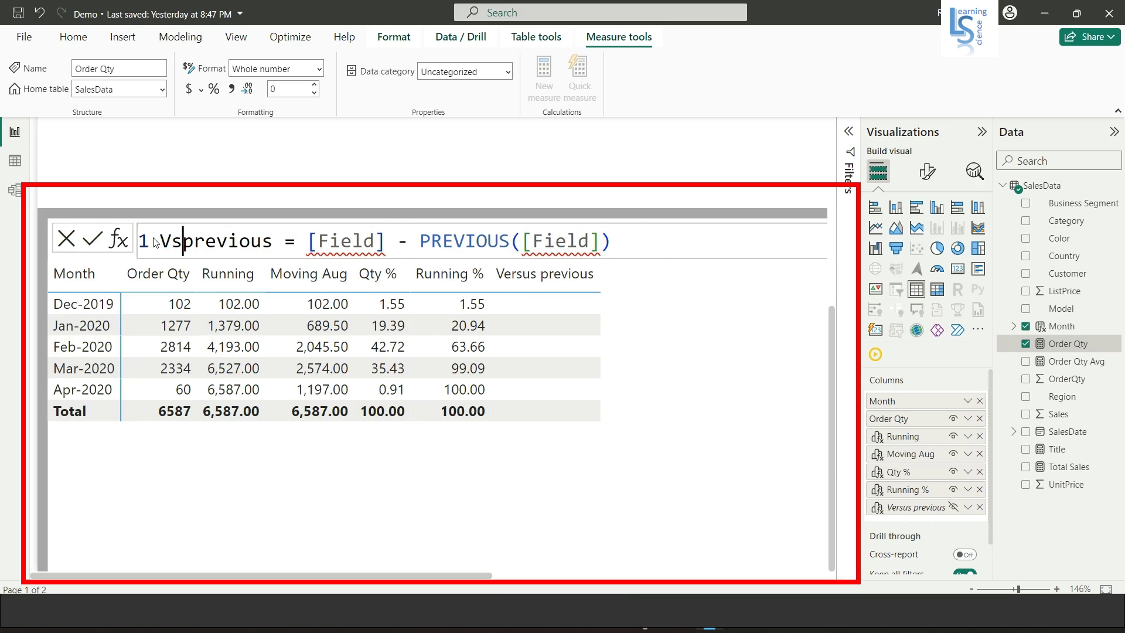
key("shift+Right")
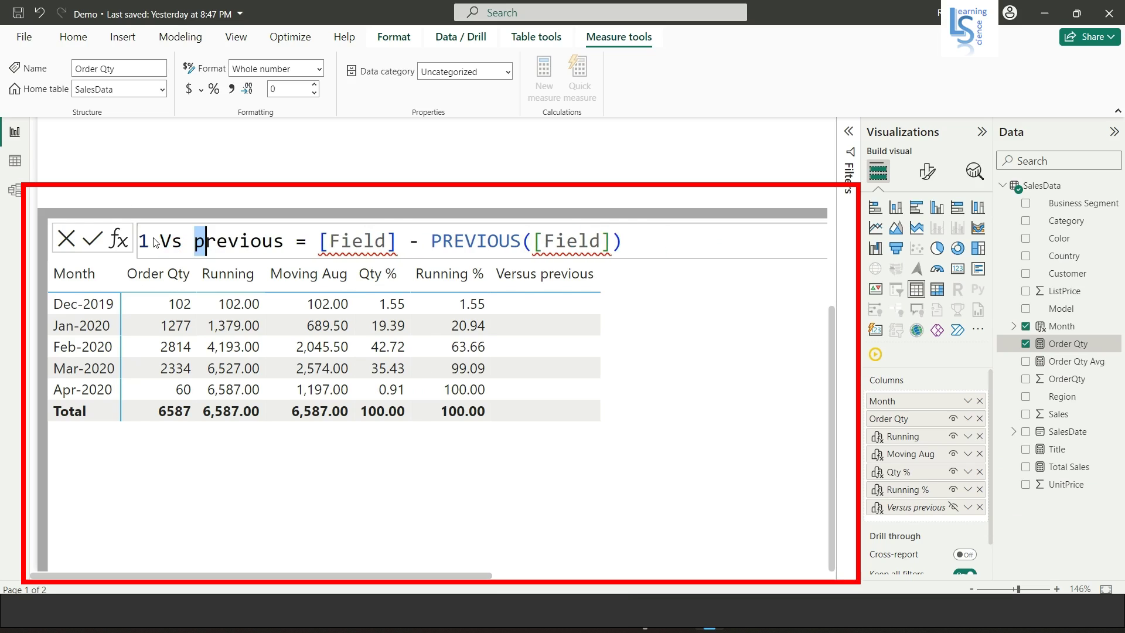
type("P")
key("Right")
key("Right")
key("Right")
key("shift+Right")
key("shift+Right")
key("shift+Right")
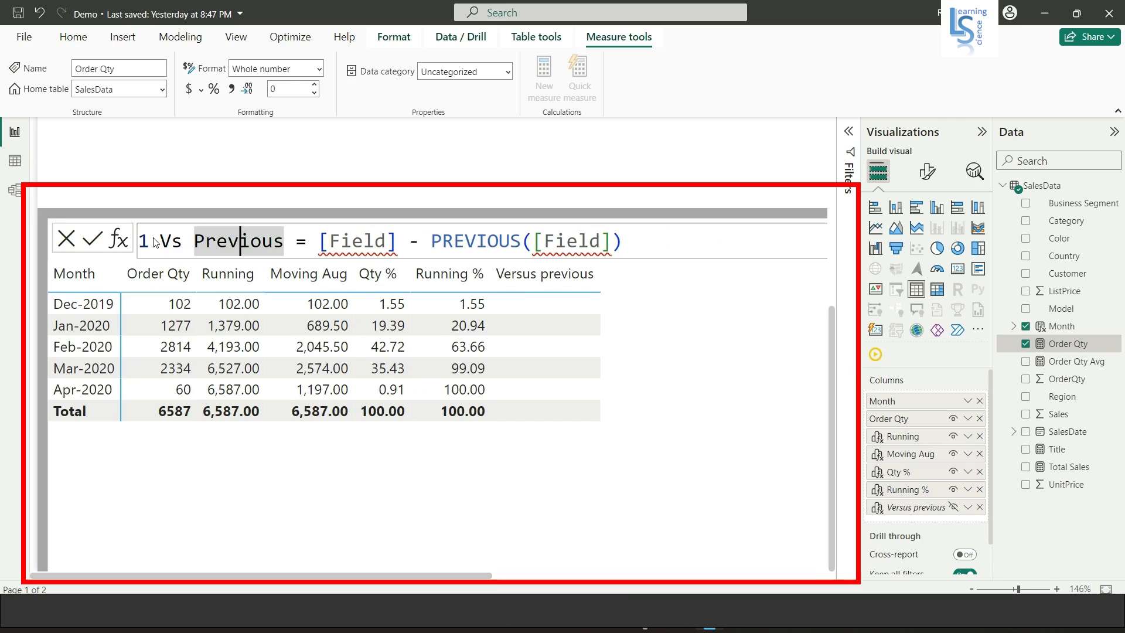
key("Delete")
key("Delete")
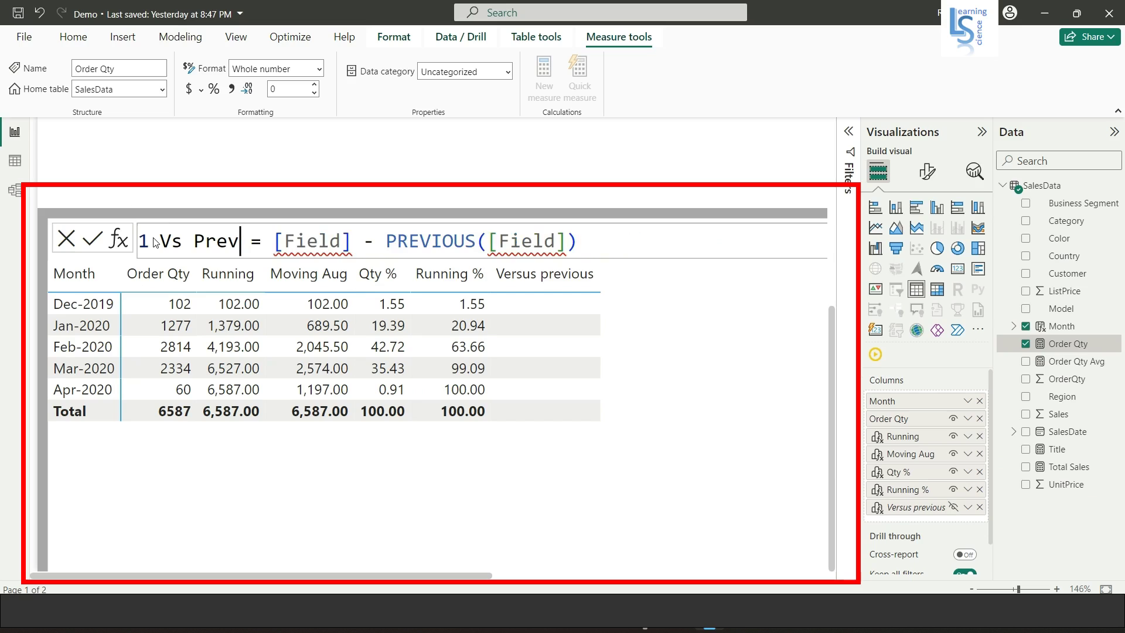
- Replace both [Field] placeholders with [Order Qty], including inside PREVIOUS, and commit
double_click(286, 229)
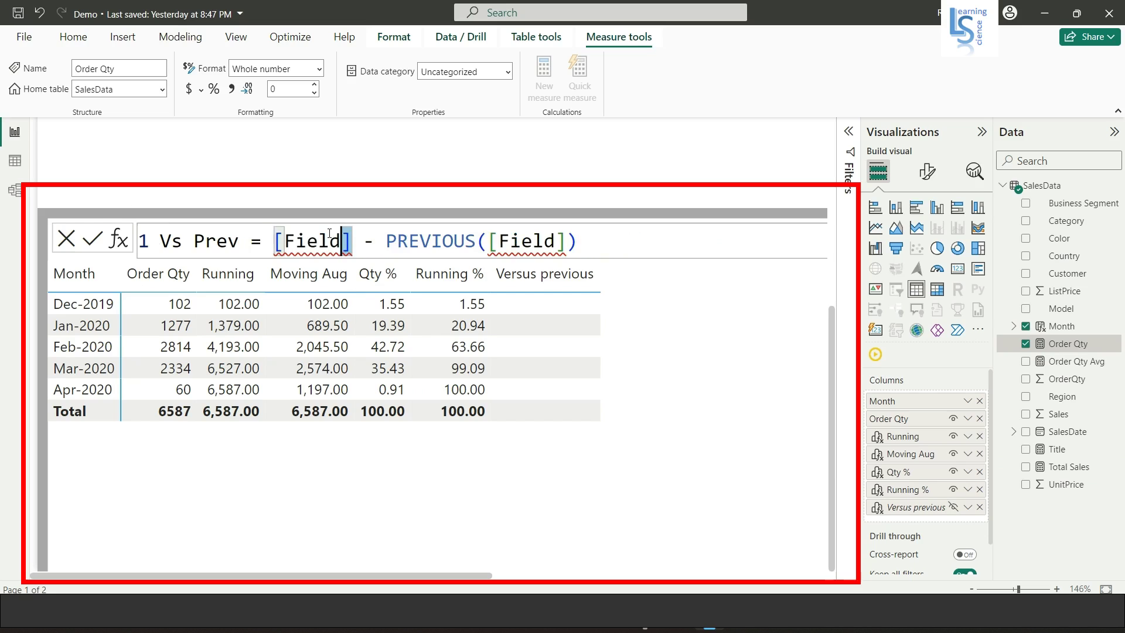
type("o")
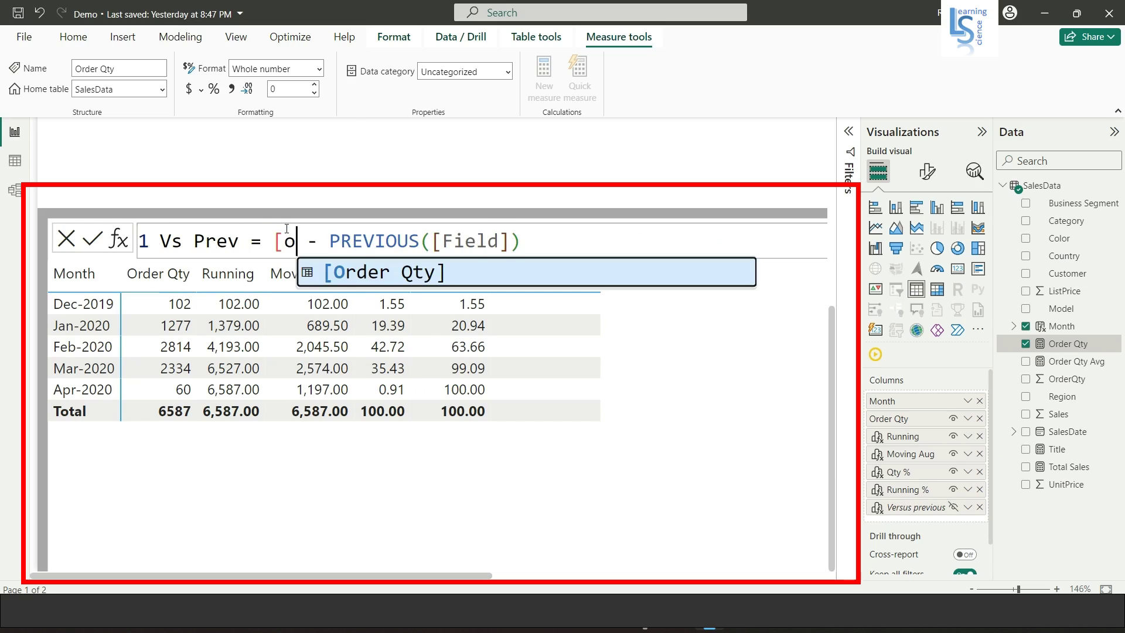
left_click(409, 273)
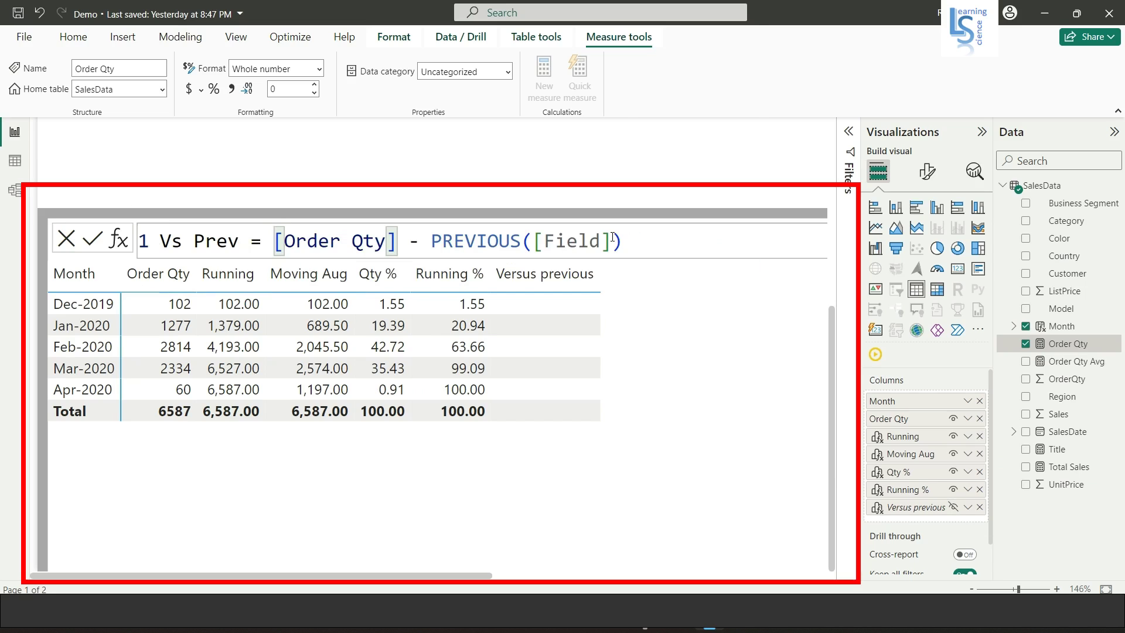
left_click_drag(613, 237, 534, 241)
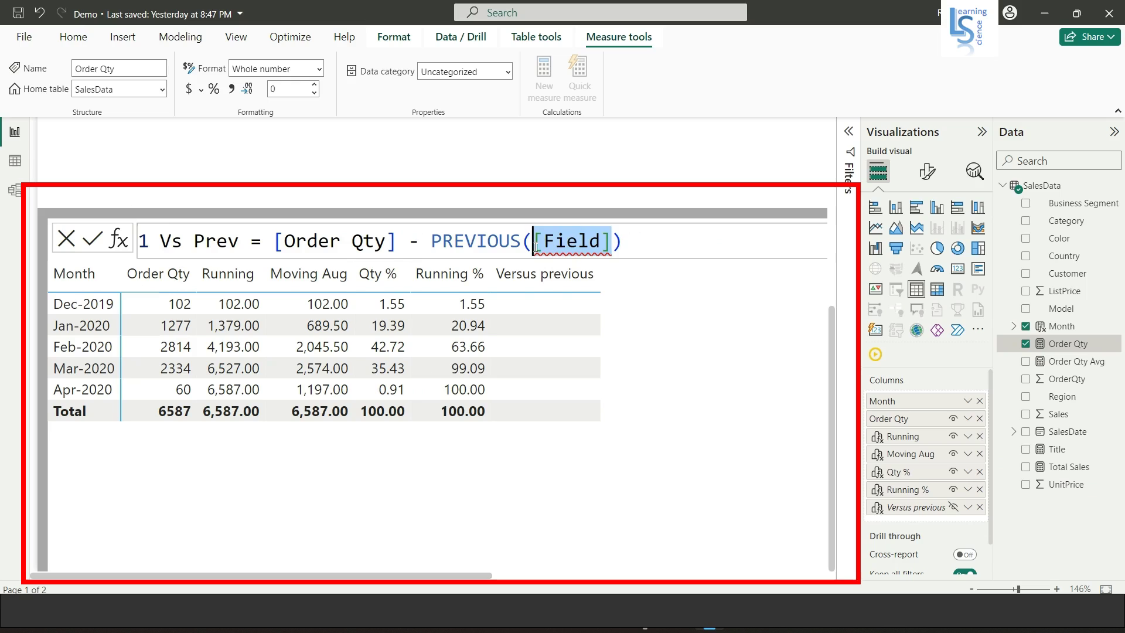
type("o")
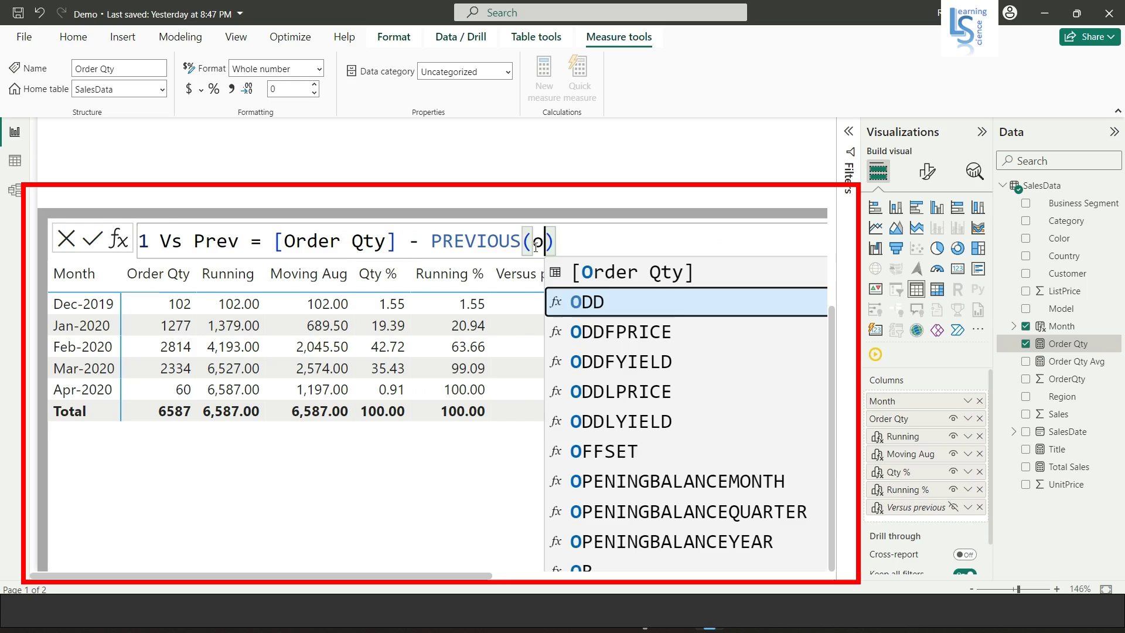
left_click(605, 277)
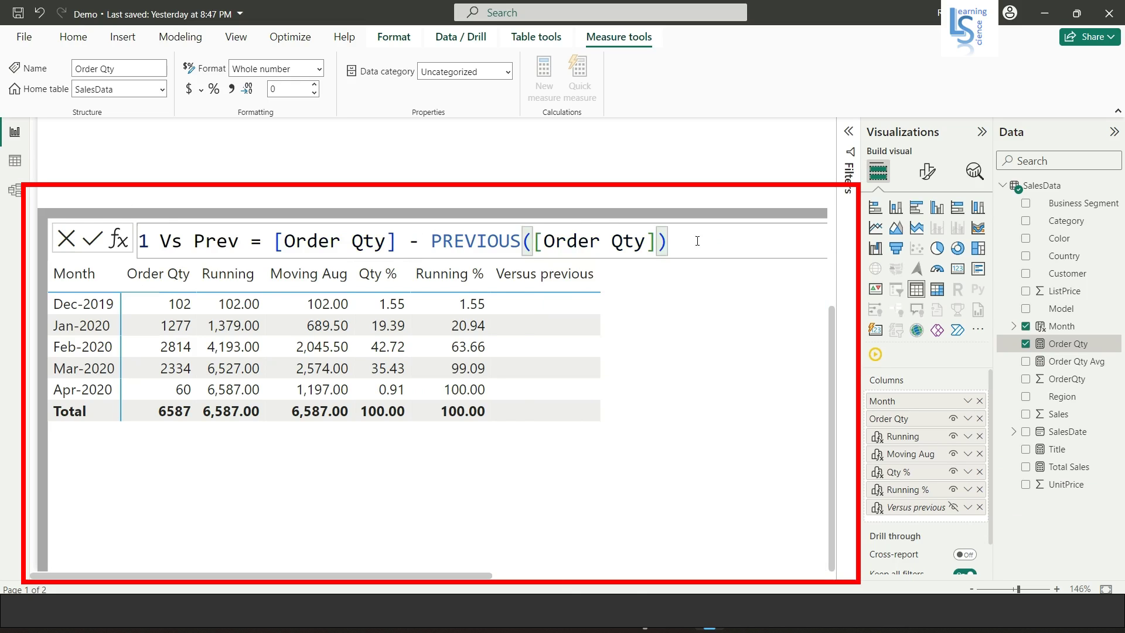
key("Return")
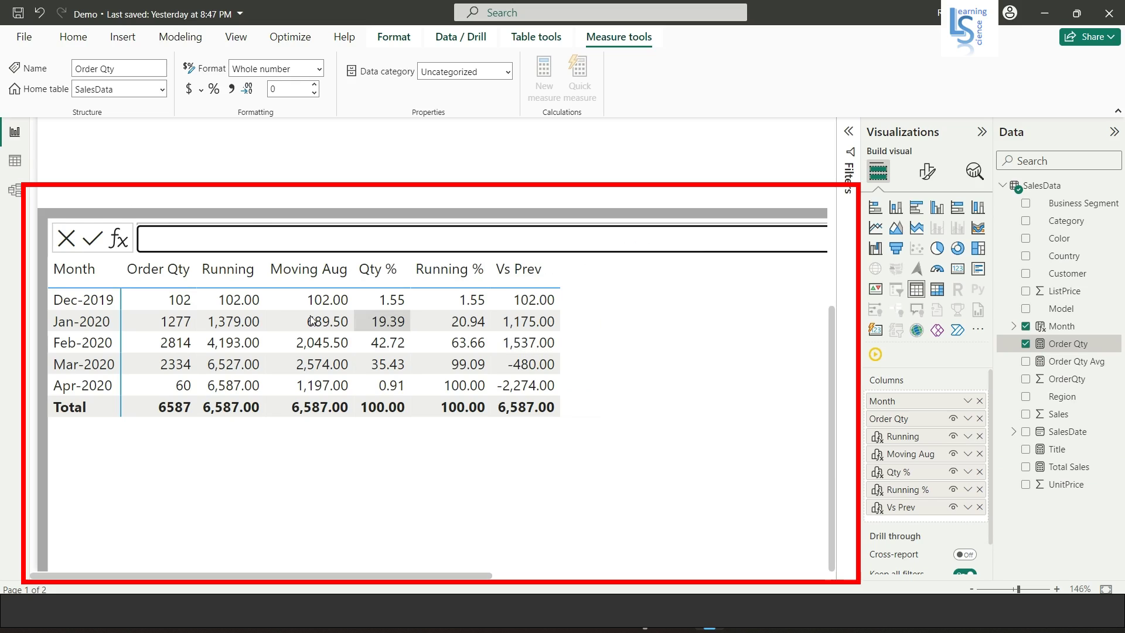
- Insert a Versus next visual calculation and rename it Vs Next
left_click(119, 238)
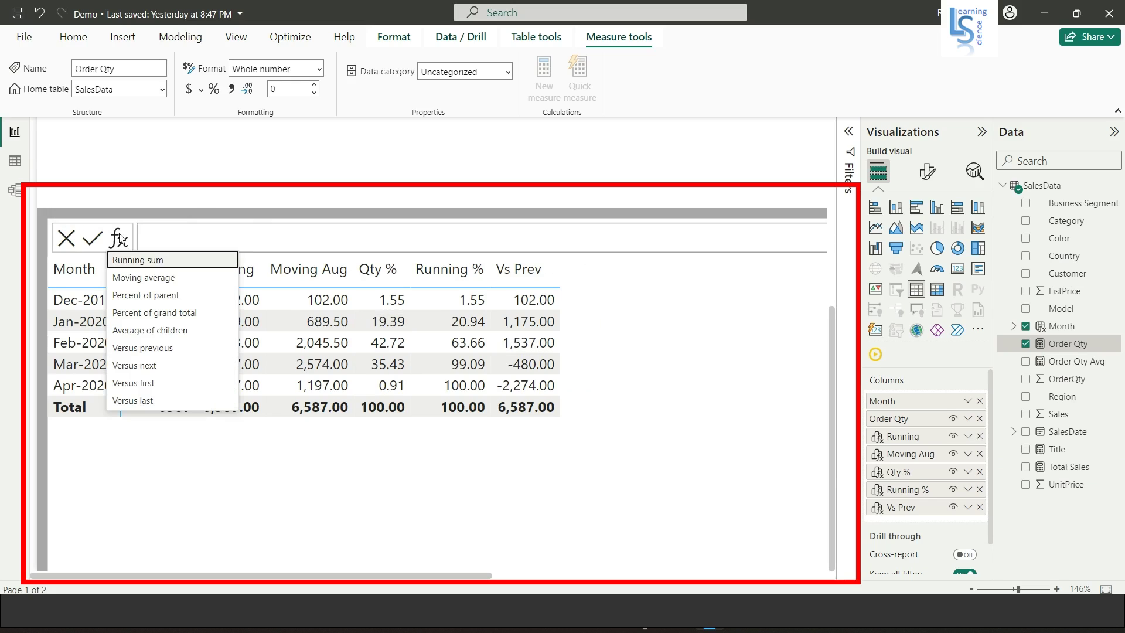
left_click(134, 365)
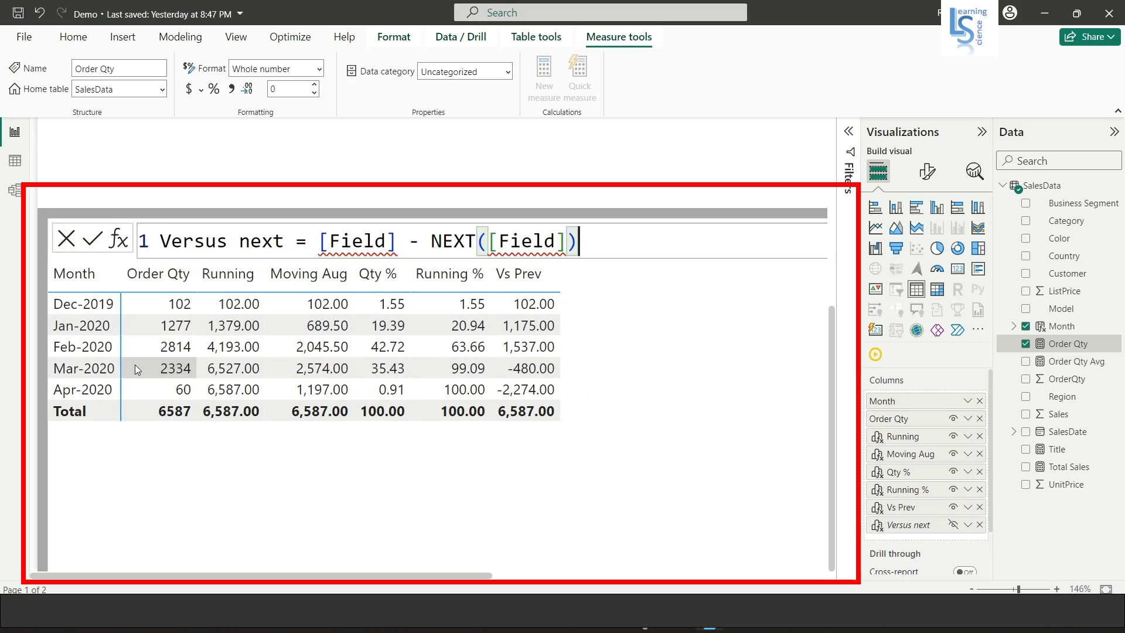
left_click_drag(227, 241, 105, 234)
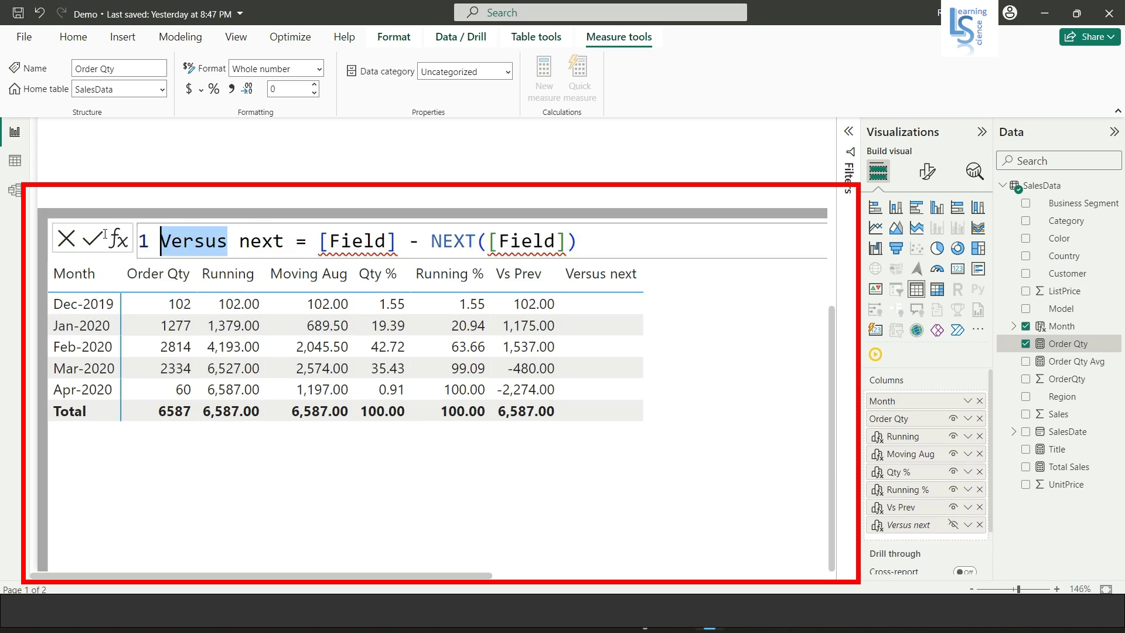
type("Vs")
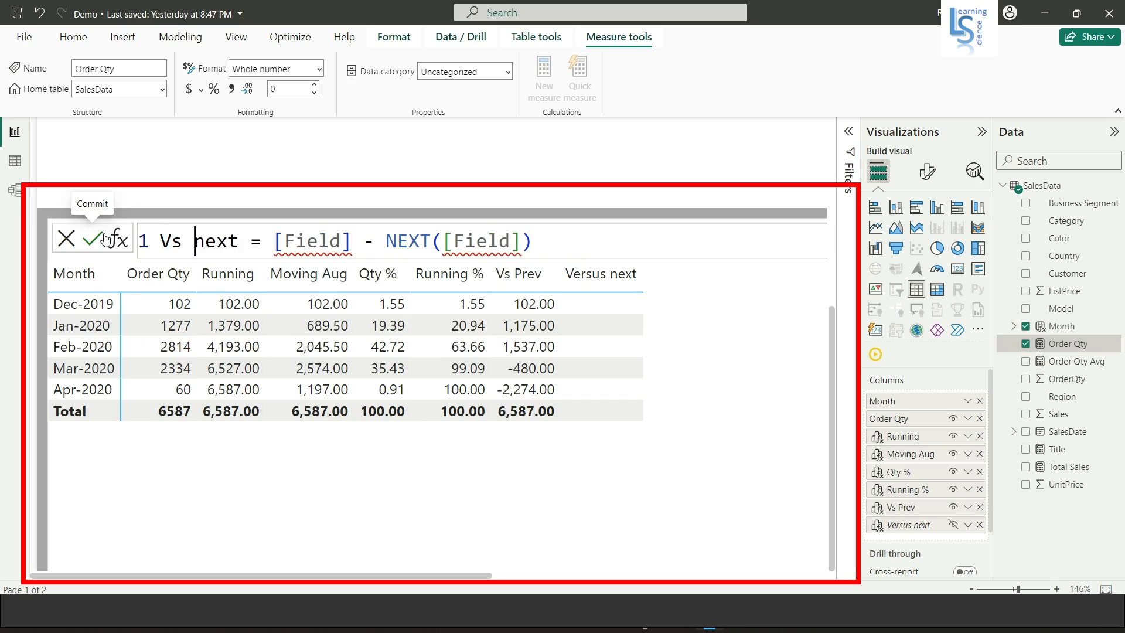
key("ctrl+shift+Right")
key("shift+Left")
key("shift+Left")
key("shift+Left")
type("N")
- Set the formula to [Order Qty] minus NEXT([Order Qty]) and commit it
left_click_drag(349, 233, 287, 244)
type("o")
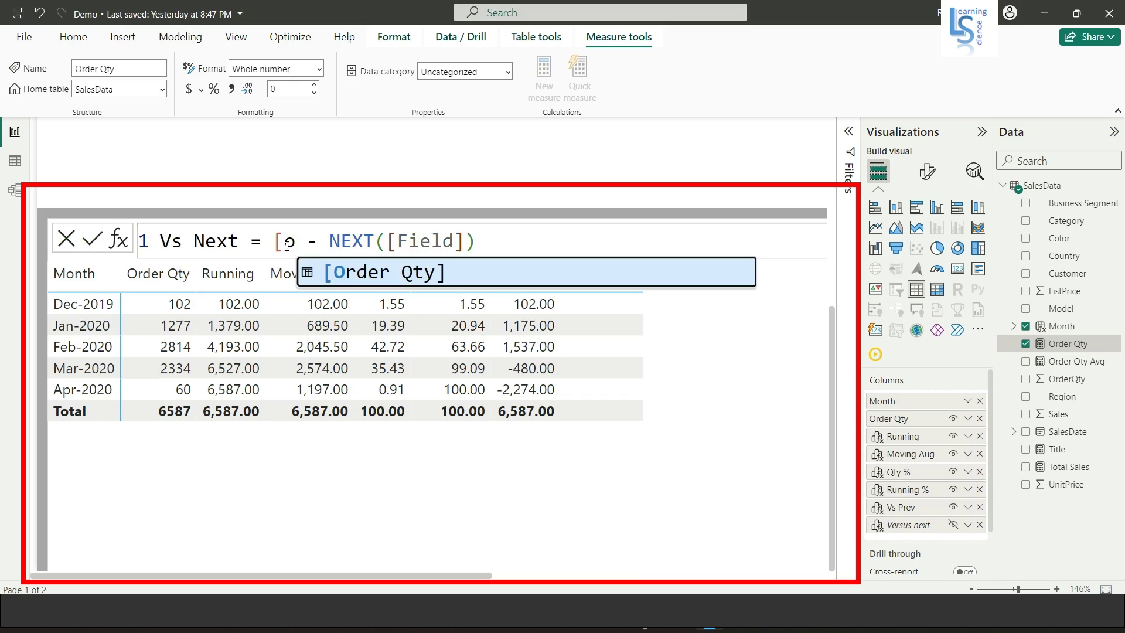
left_click(416, 283)
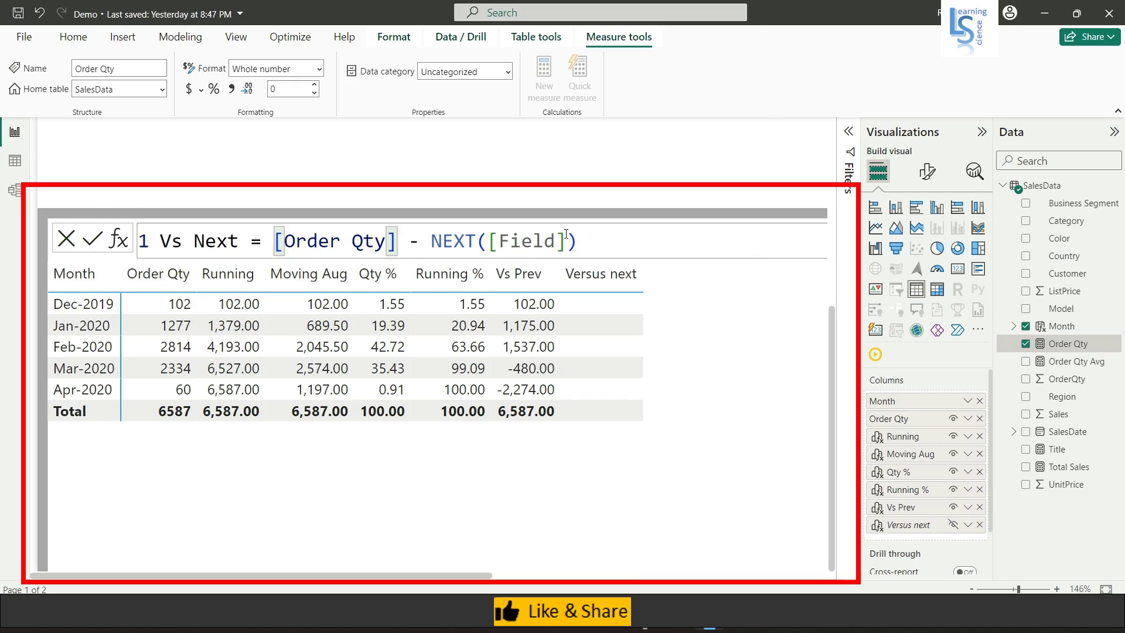
left_click_drag(566, 235, 502, 250)
type("o")
left_click(565, 266)
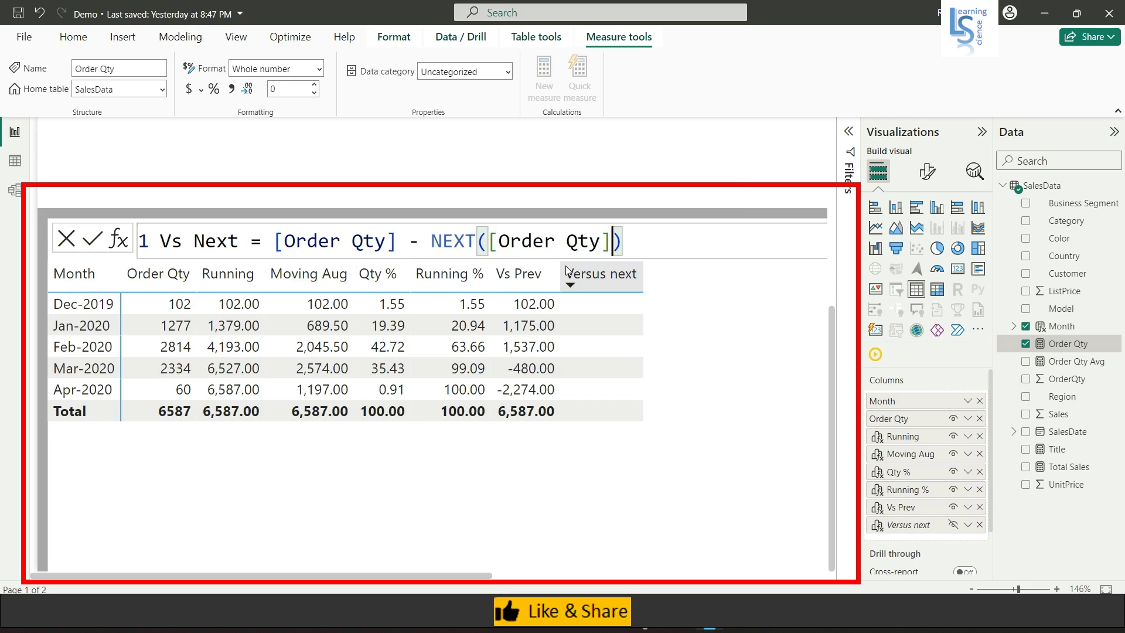
key("Return")
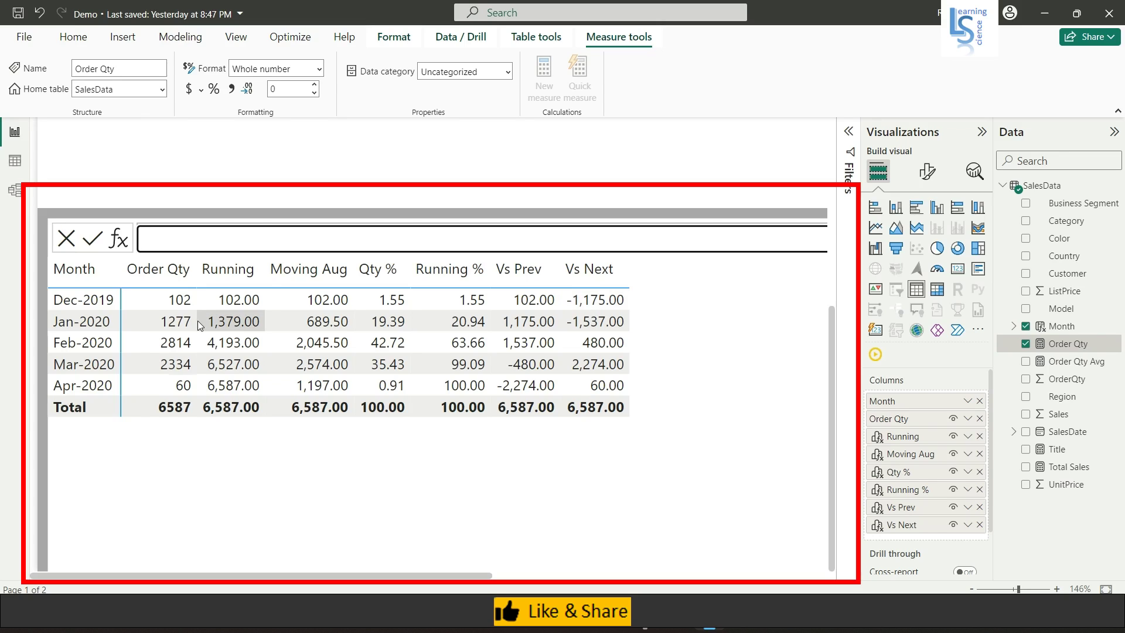
- Insert a Versus first visual calculation and rename it Vs First
left_click(119, 239)
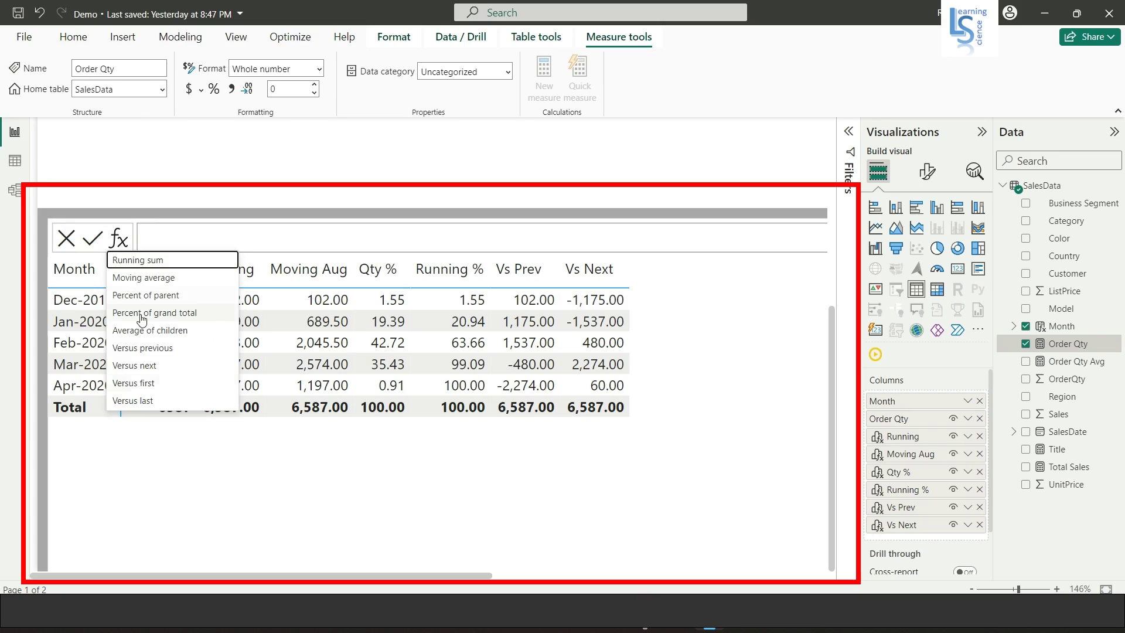
left_click(142, 384)
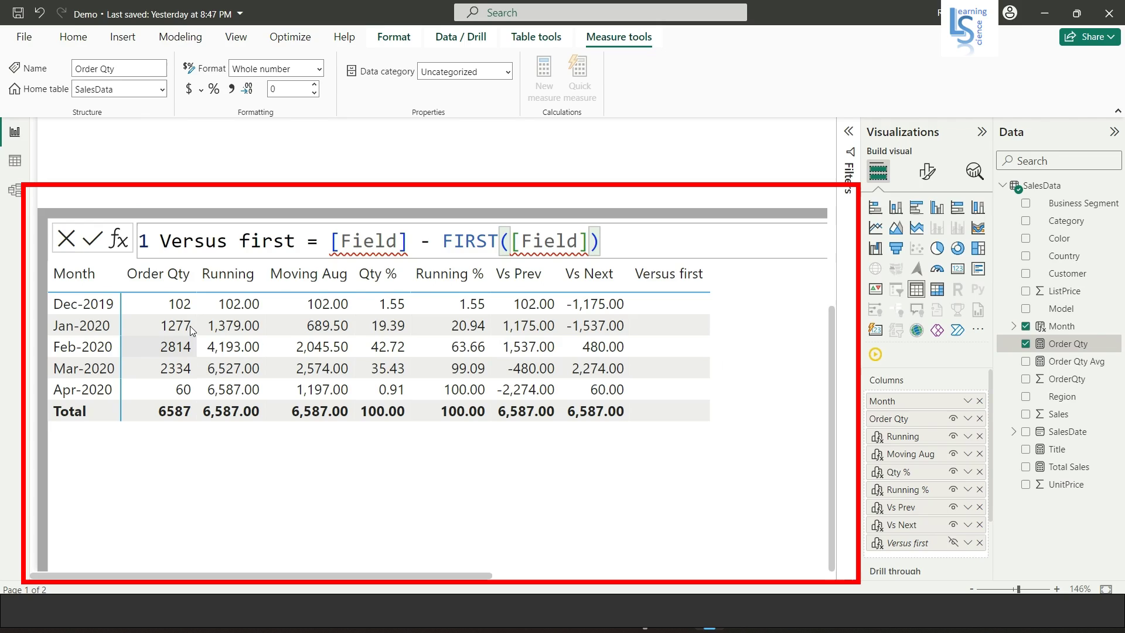
double_click(227, 239)
type("Vs")
key("Right")
key("ctrl+shift+Right")
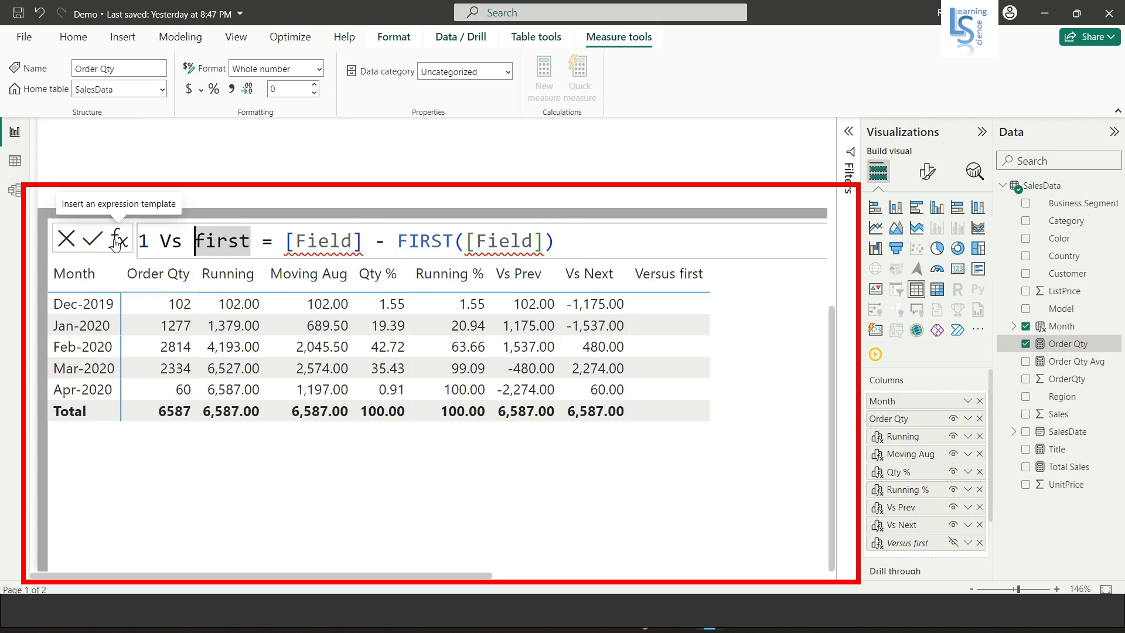
key("Left")
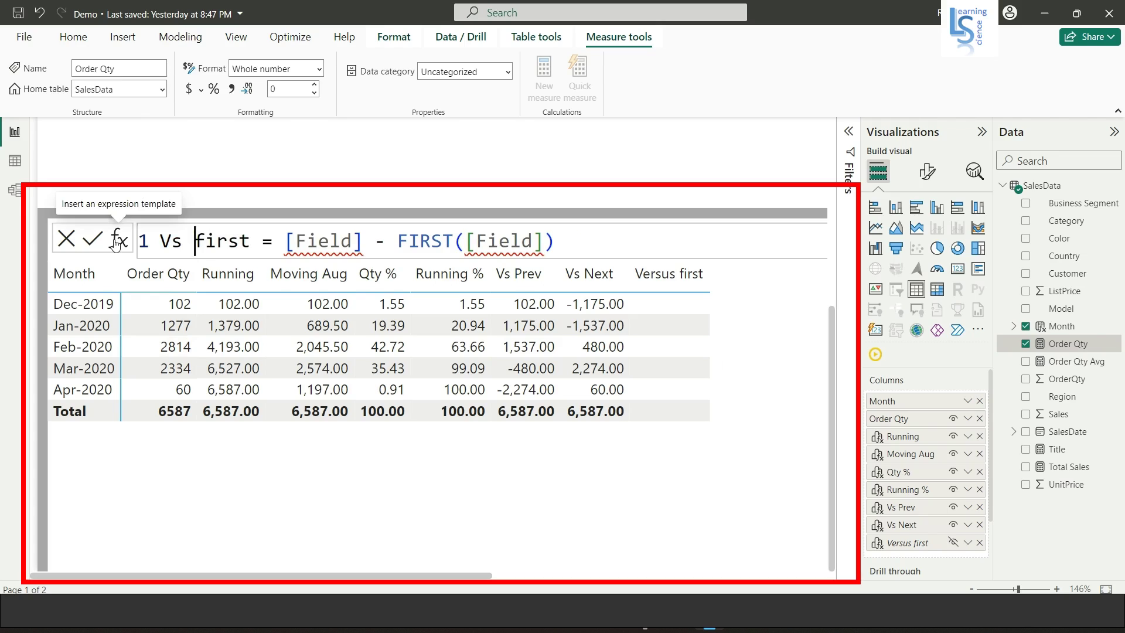
key("shift+Right")
type("F")
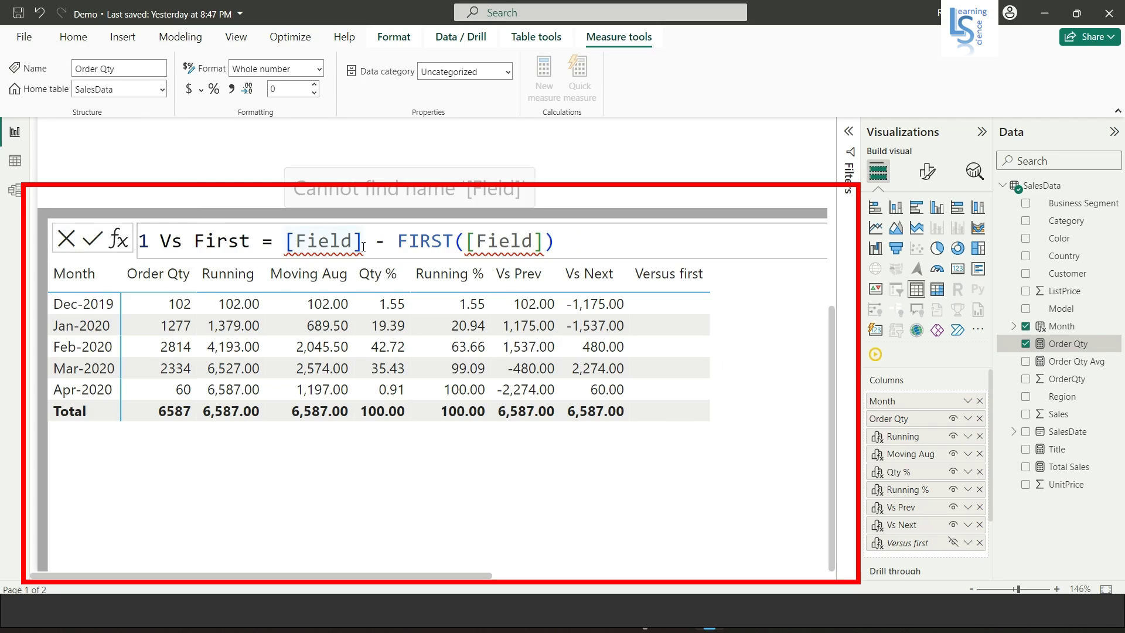
- Set the formula to [Order Qty] minus FIRST([Order Qty]) and commit it
left_click_drag(364, 247, 298, 242)
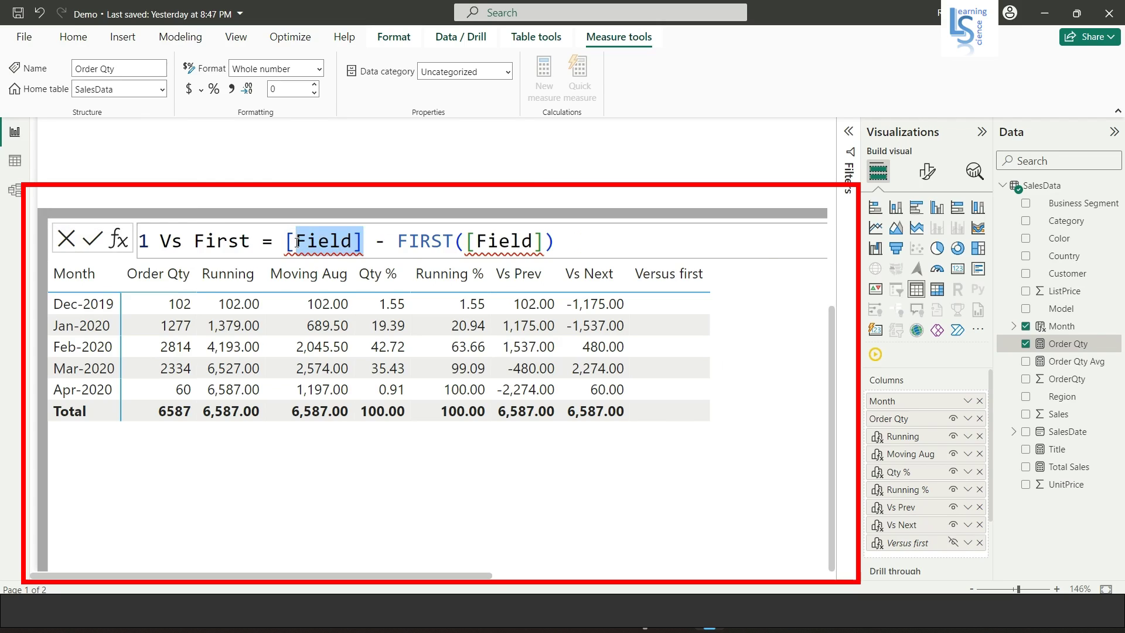
type("o")
left_click(393, 270)
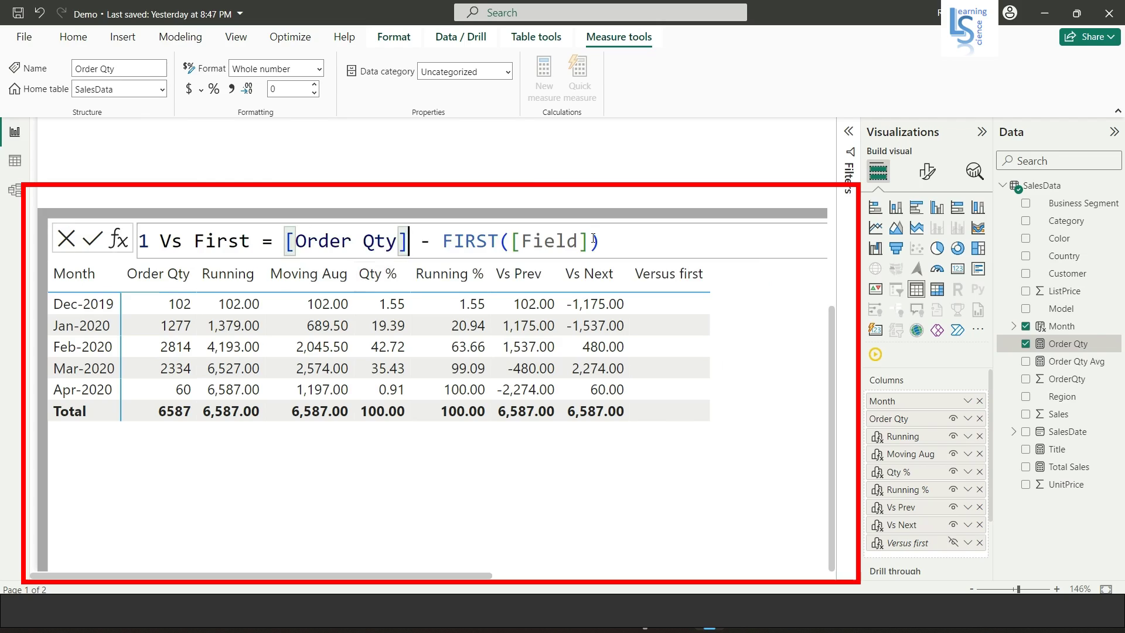
left_click_drag(588, 242, 521, 242)
type("o")
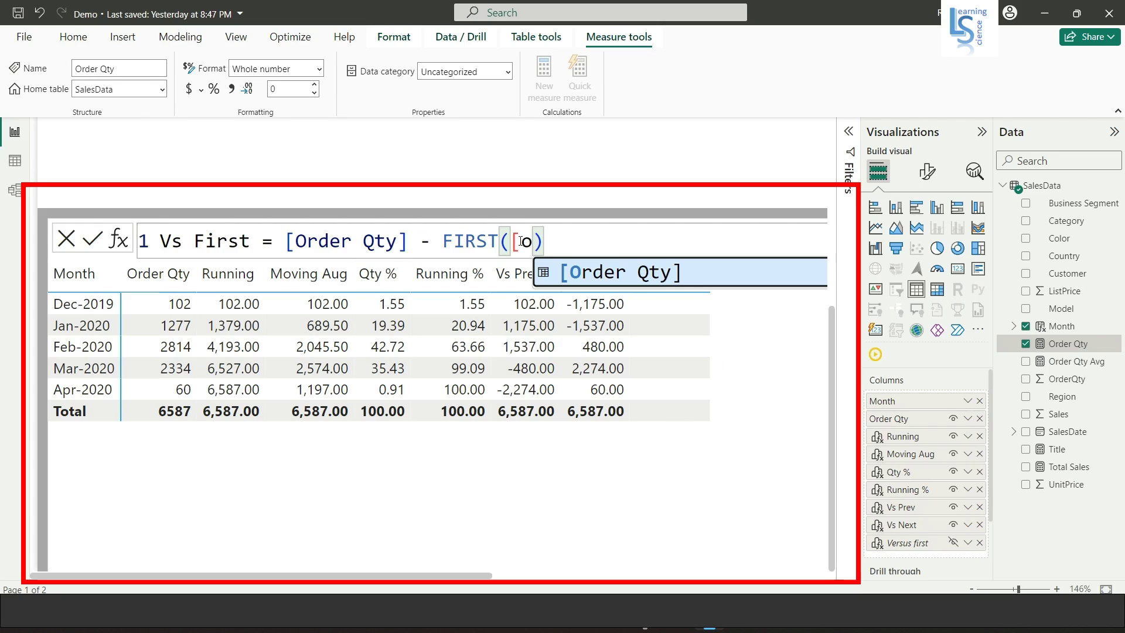
left_click(606, 272)
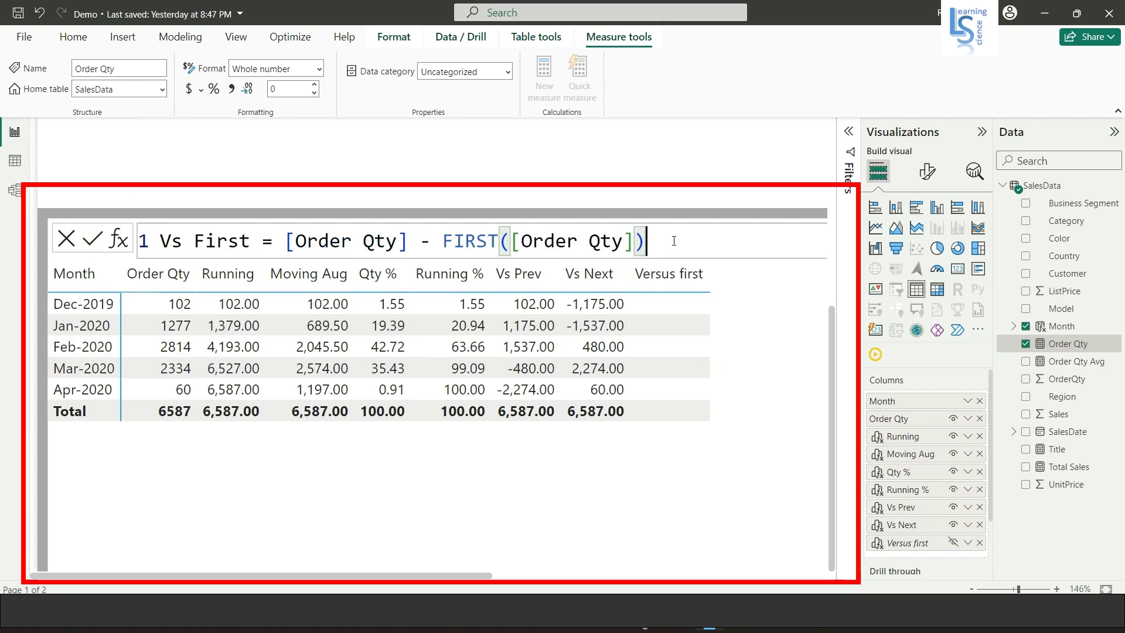
key("Return")
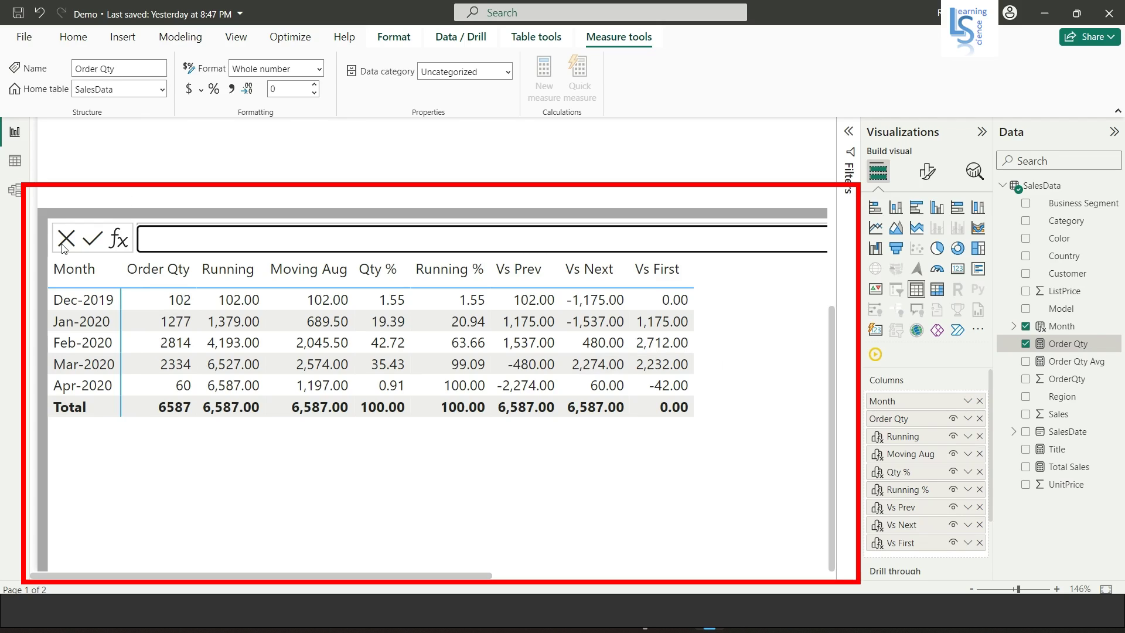
- Insert a Versus last visual calculation and rename it Vs Last
left_click(119, 238)
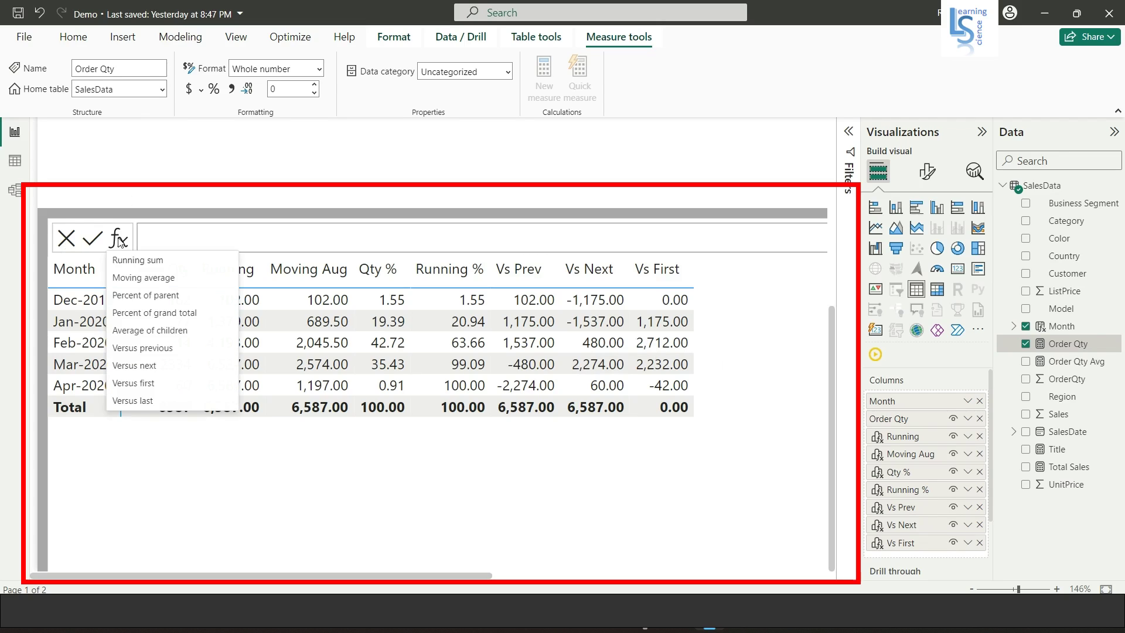
left_click(151, 402)
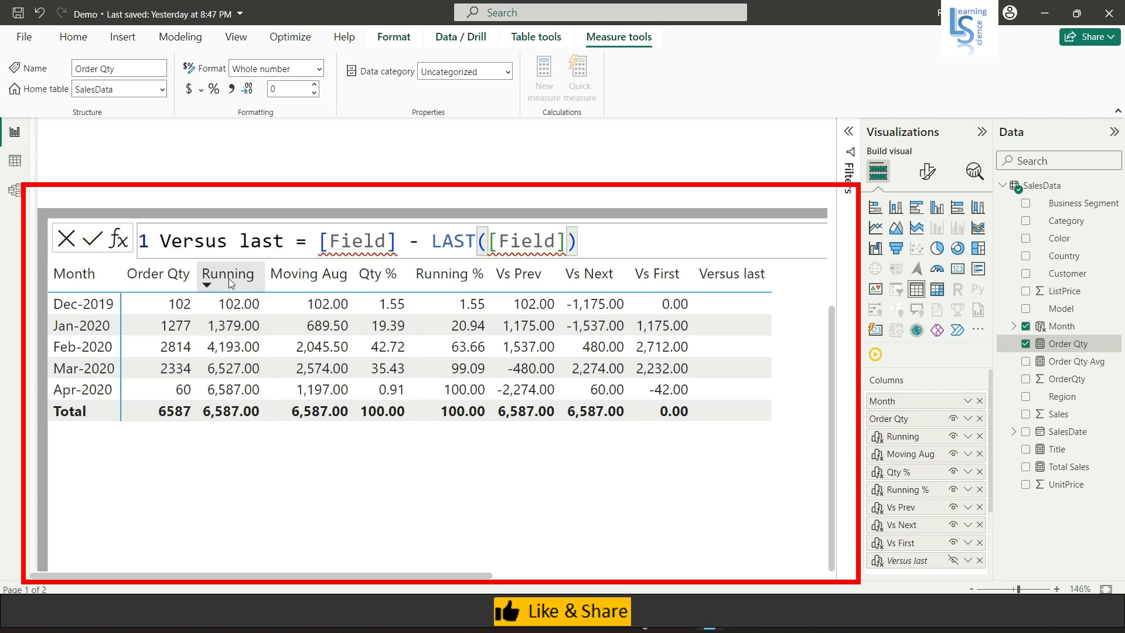
left_click(230, 241)
left_click_drag(230, 241, 176, 235)
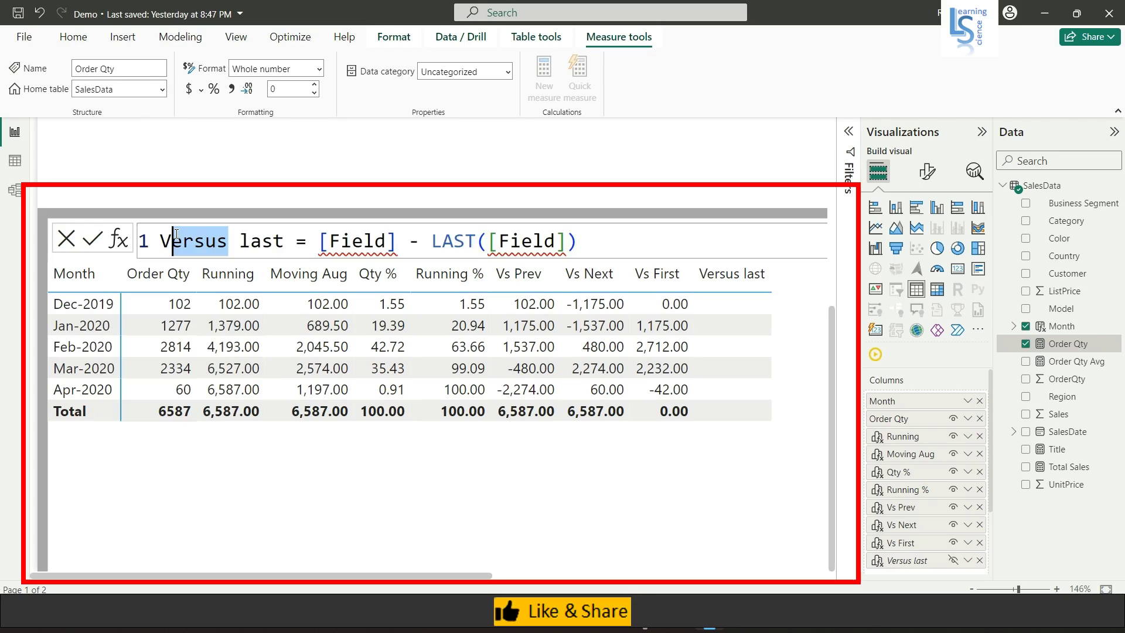
type("s")
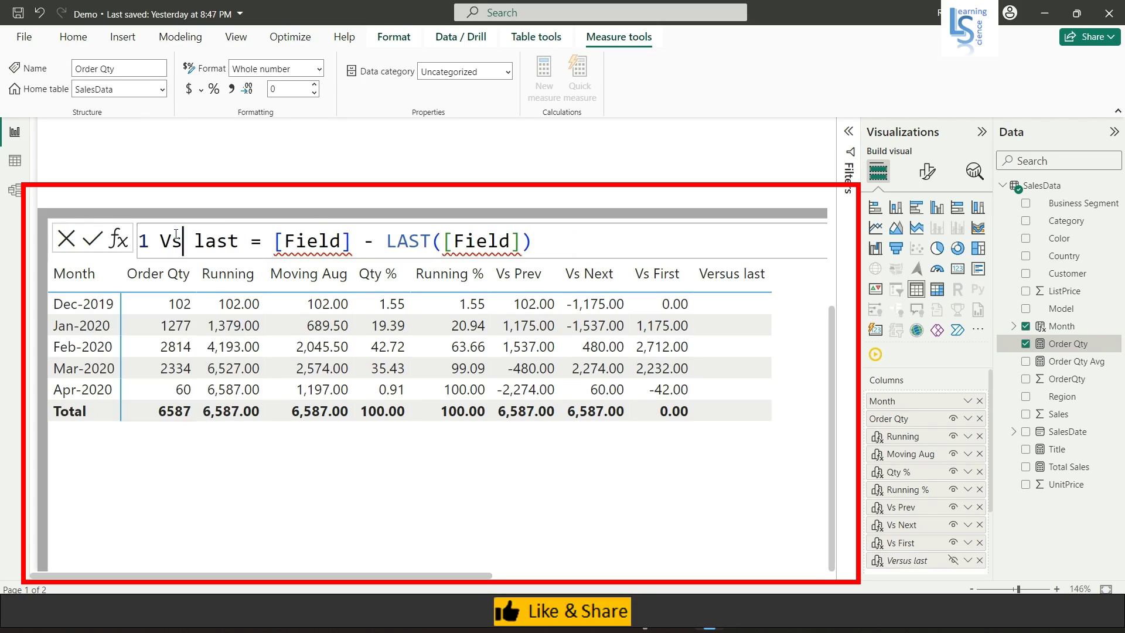
left_click(206, 241)
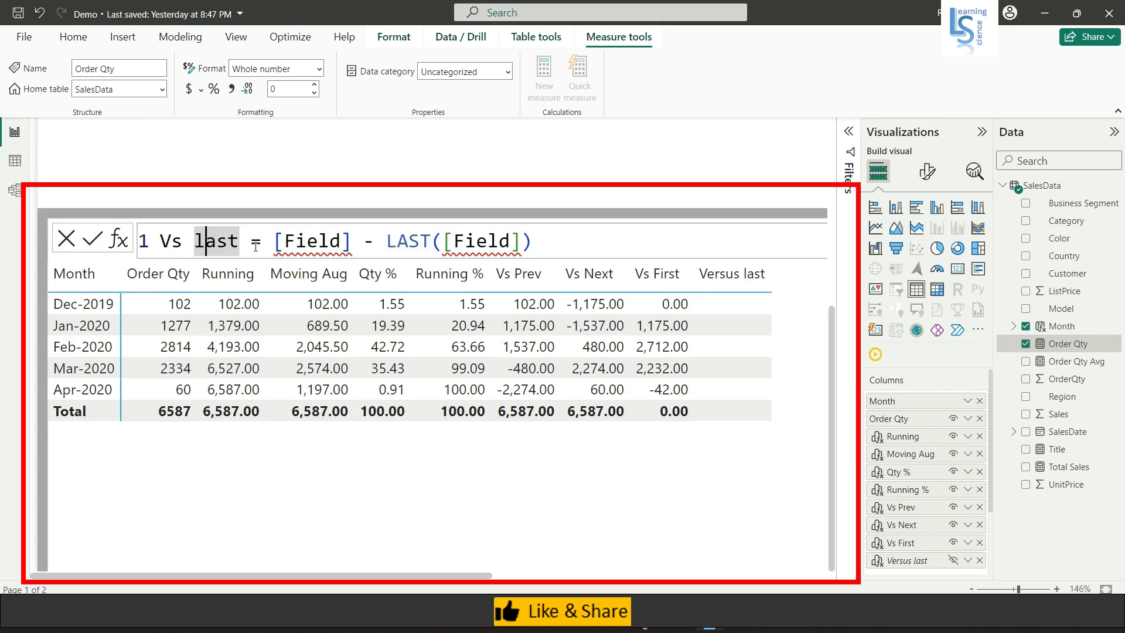
key("BackSpace")
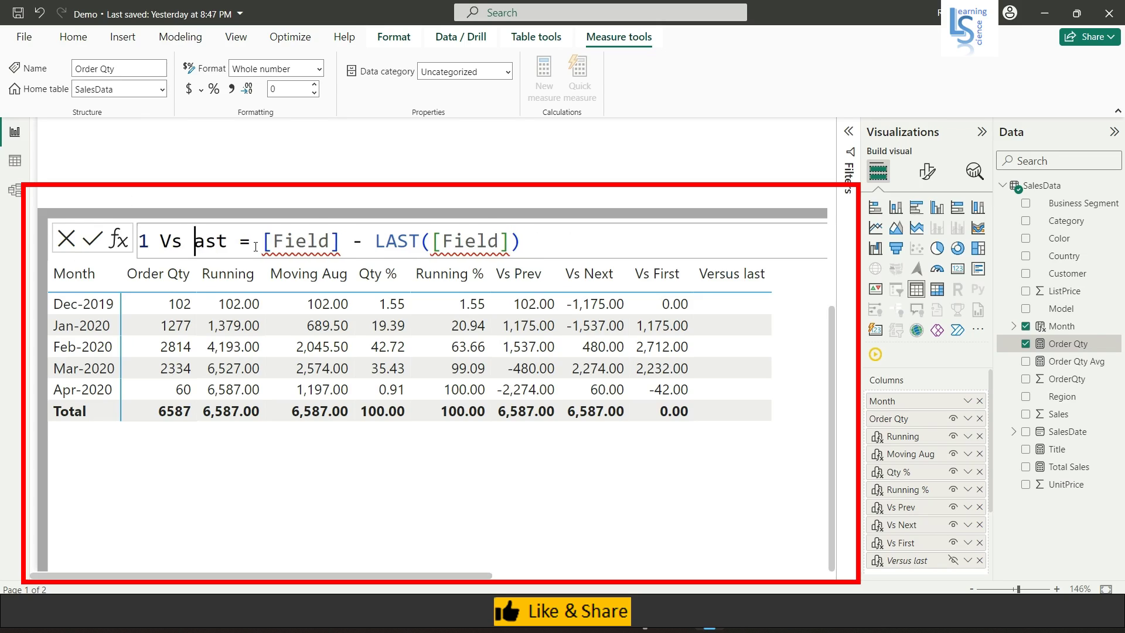
type("L")
- Set the formula to [Order Qty] minus LAST([Order Qty]) and commit it
left_click(255, 246)
key("ctrl+Right")
key("ctrl+Right")
key("ctrl+Right")
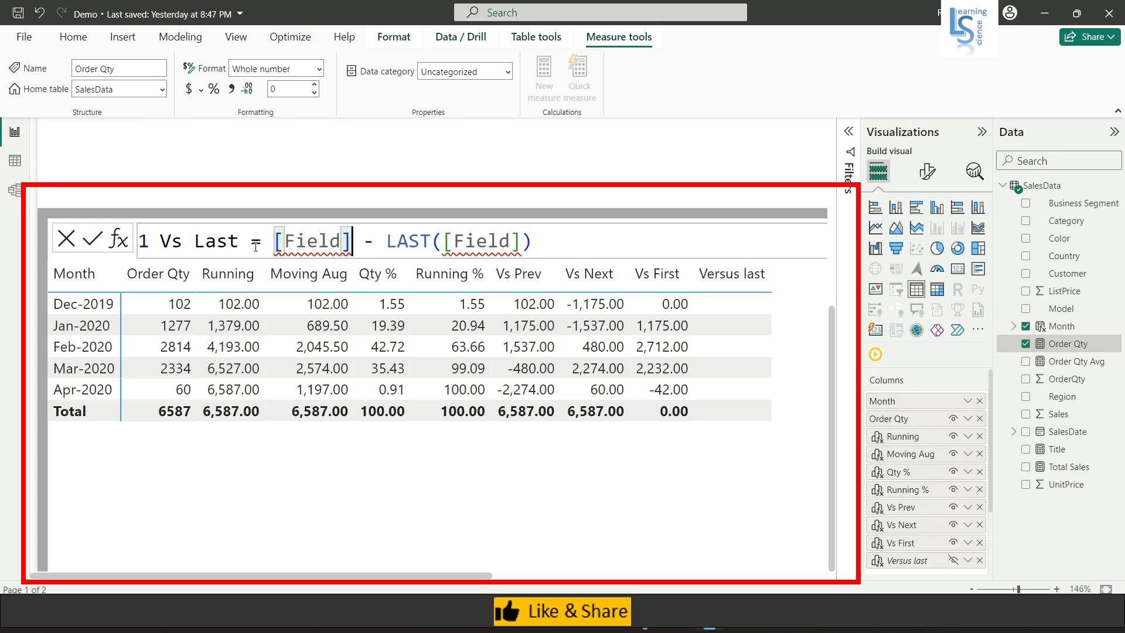
key("BackSpace")
key("BackSpace")
key("BackSpace")
key("BackSpace")
key("BackSpace")
key("BackSpace")
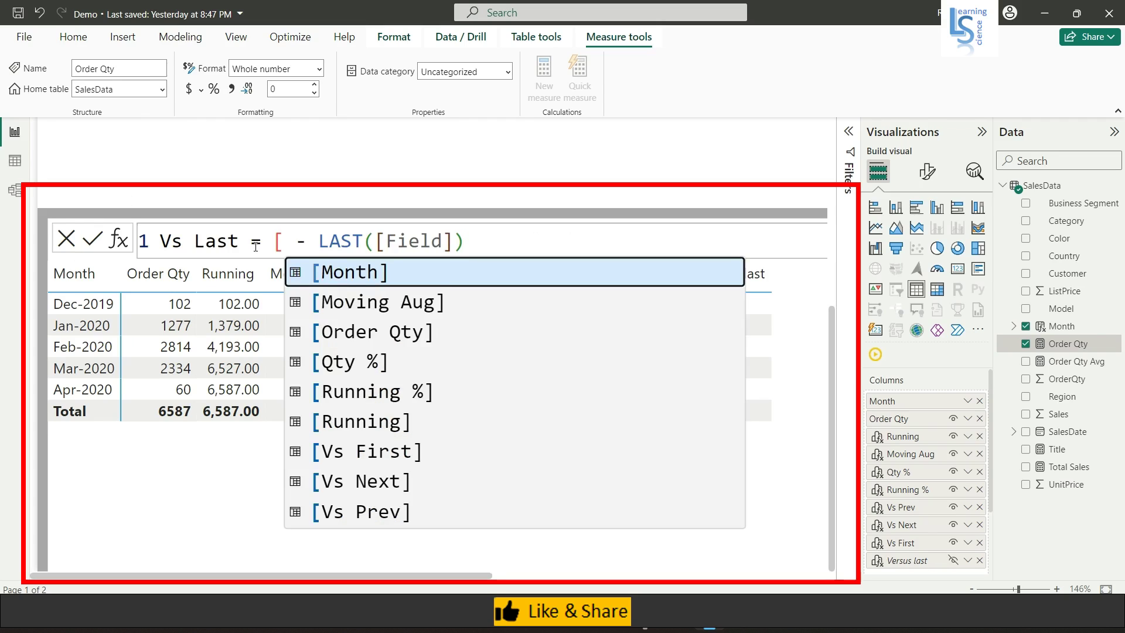
type("o")
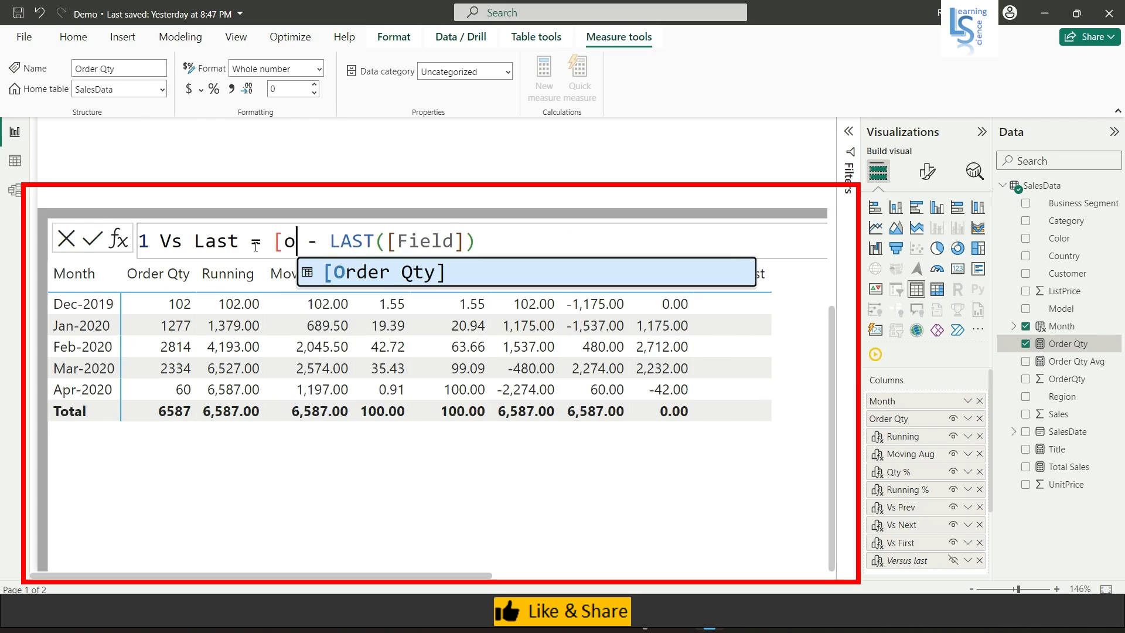
left_click(385, 282)
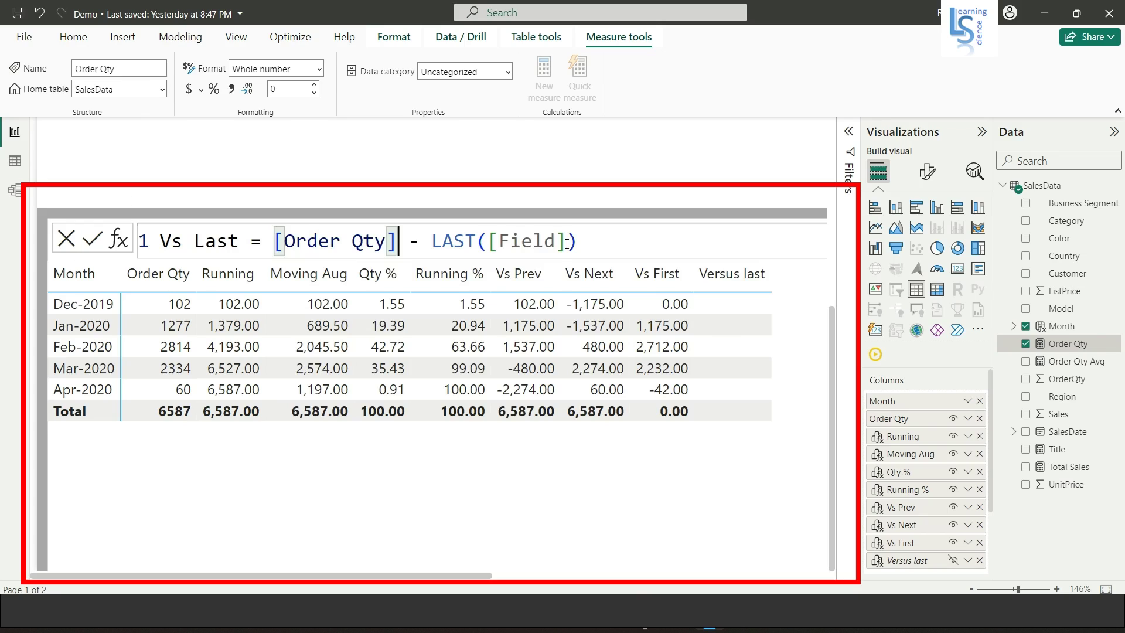
left_click_drag(566, 244, 499, 253)
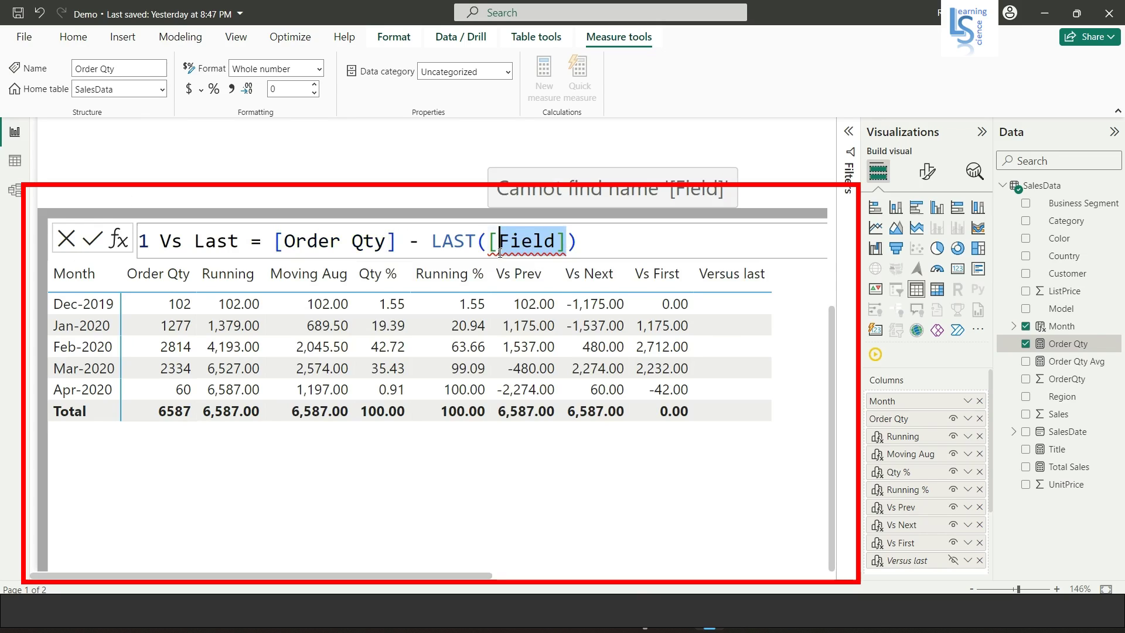
type("o")
left_click(600, 255)
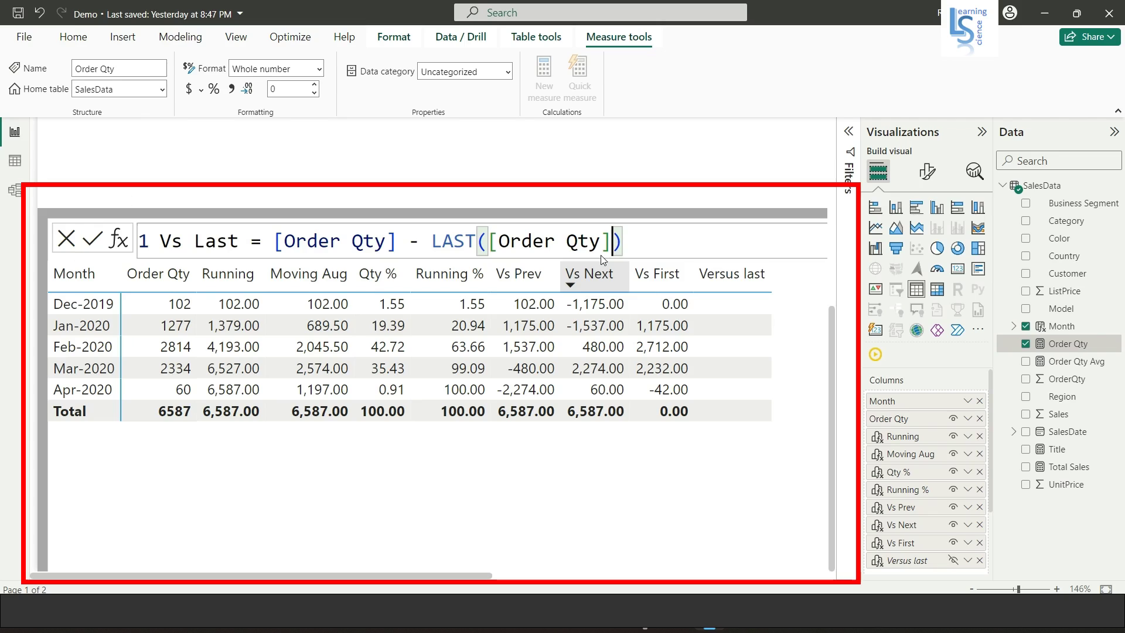
key("Return")
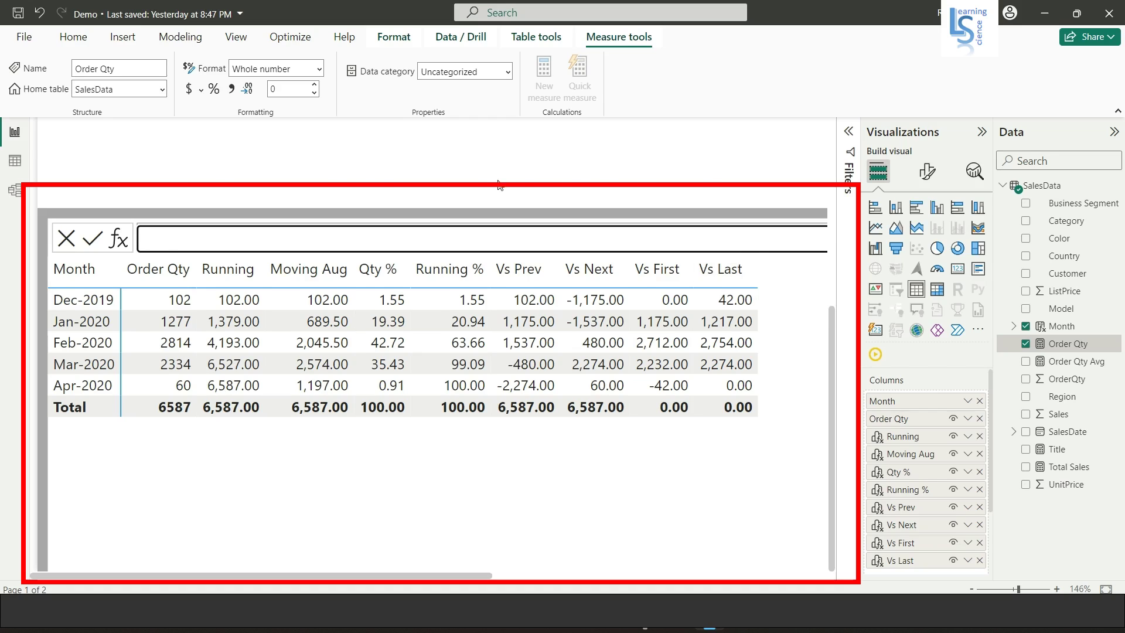
scroll(499, 185, "up", 3)
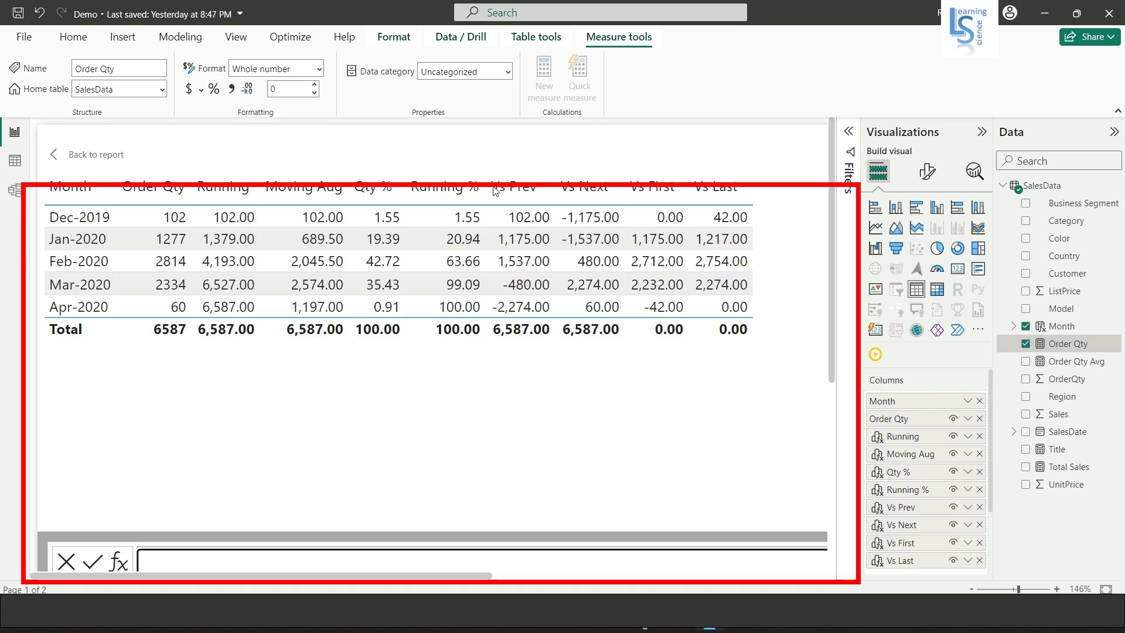
- Open Vs Last in the visual calculation editor and hide it from the table visual
left_click(90, 164)
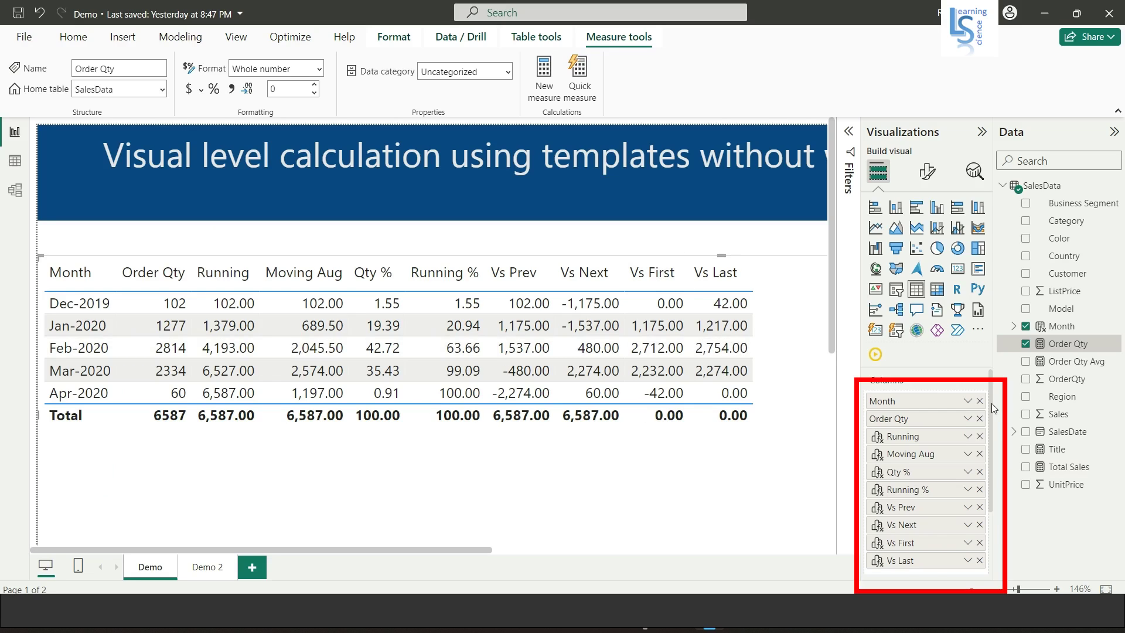
left_click_drag(992, 403, 1010, 467)
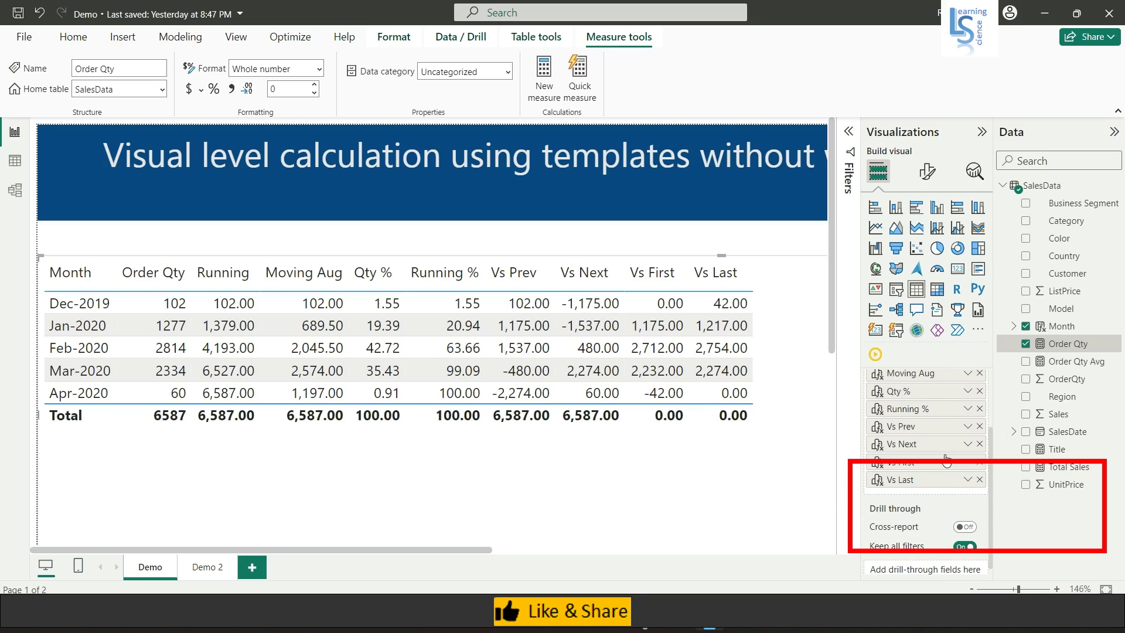
left_click(968, 480)
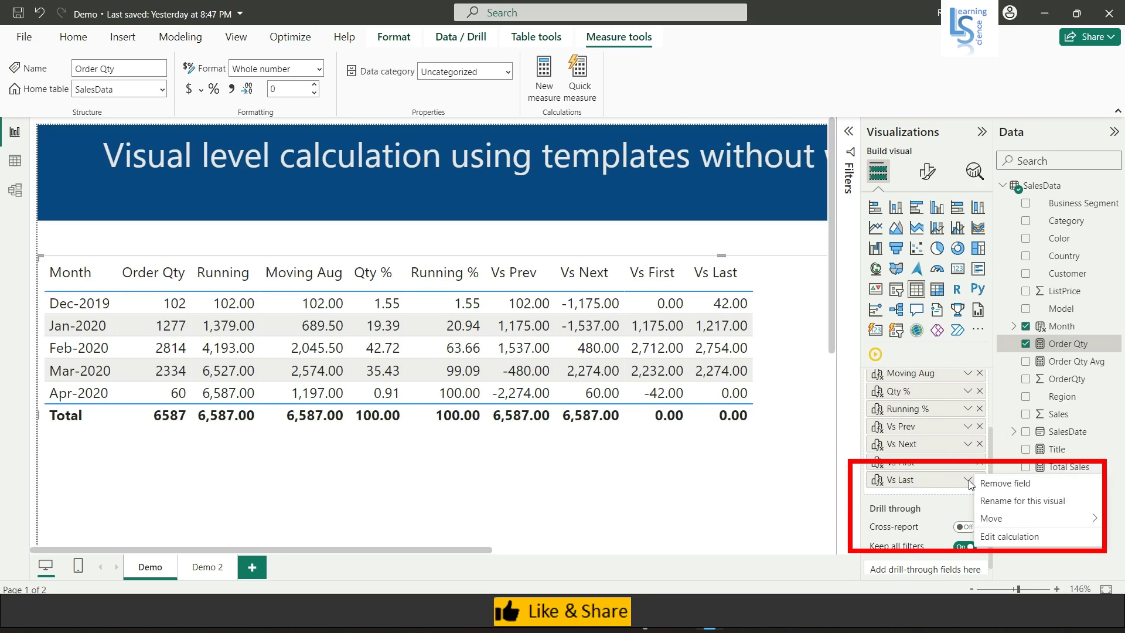
left_click(1007, 537)
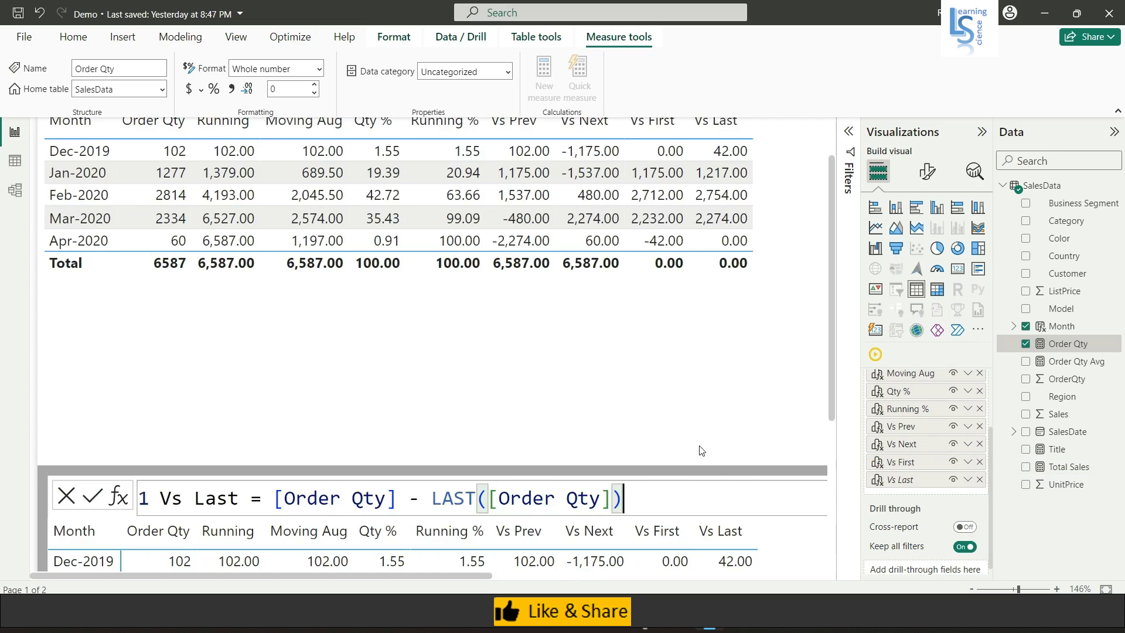
left_click(953, 481)
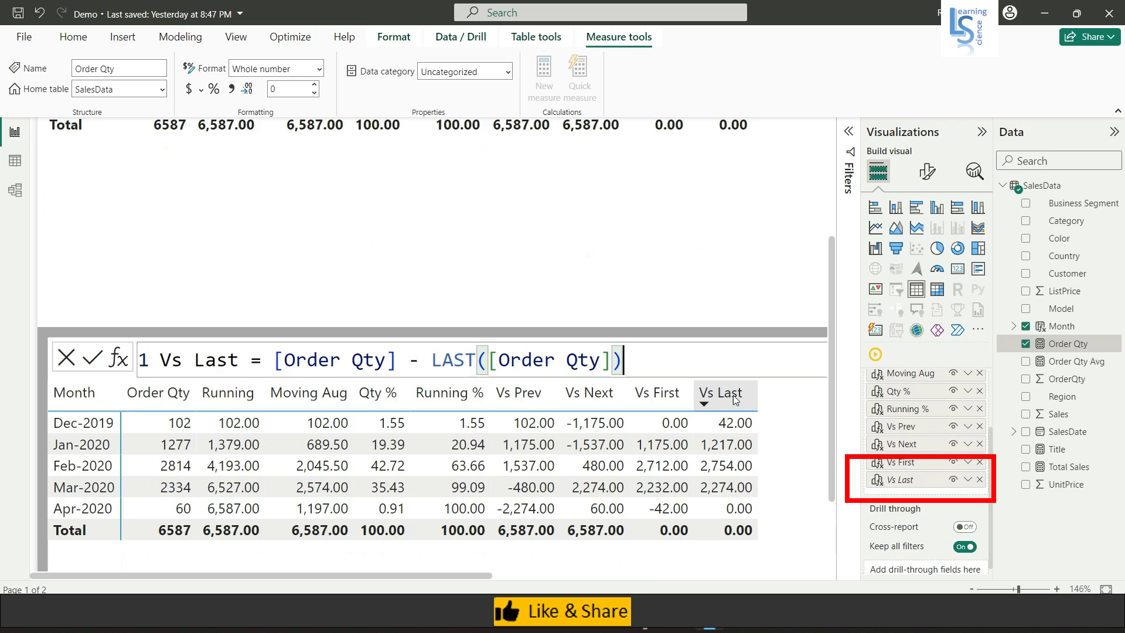
left_click(954, 481)
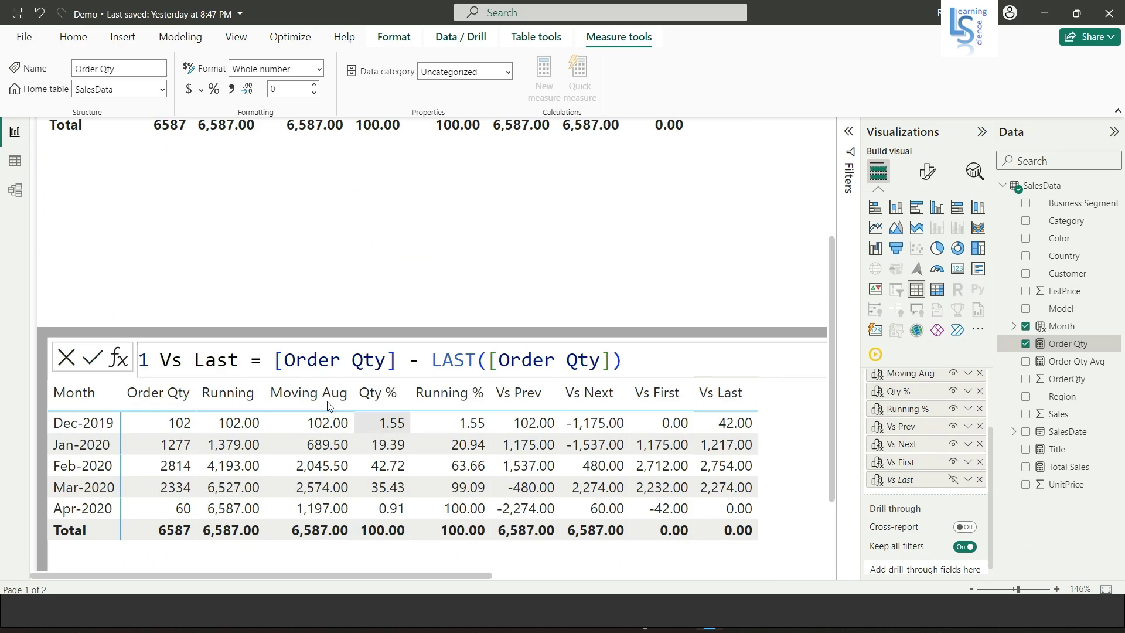
scroll(488, 277, "up", 3)
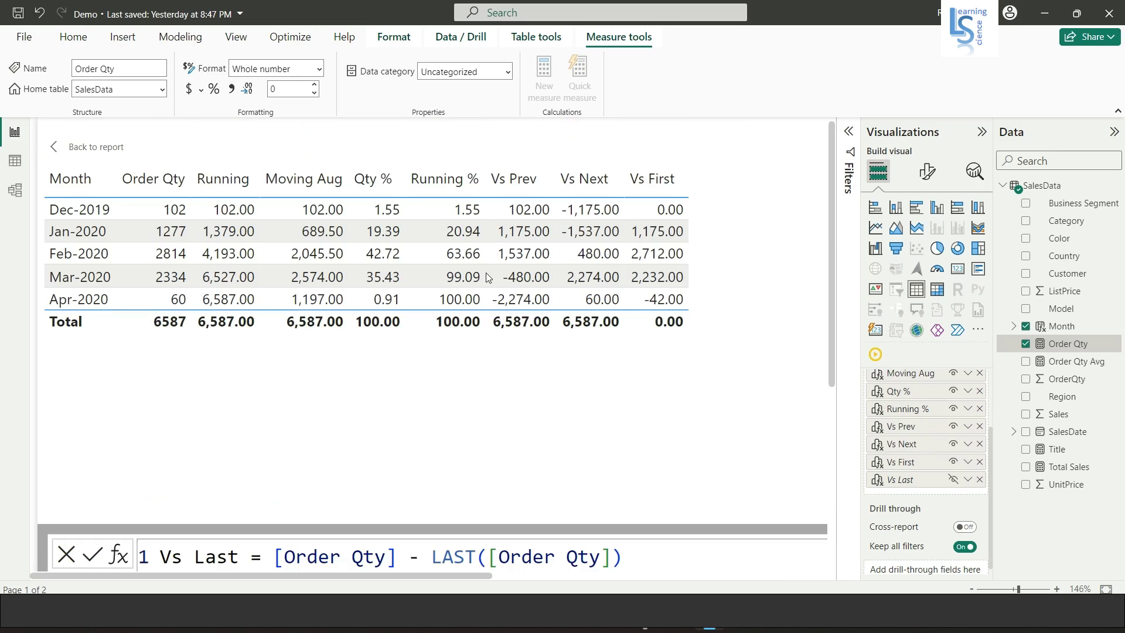
- Unhide Vs Last from Vs First's calculation editor, then return to the report and fit the page
left_click(112, 161)
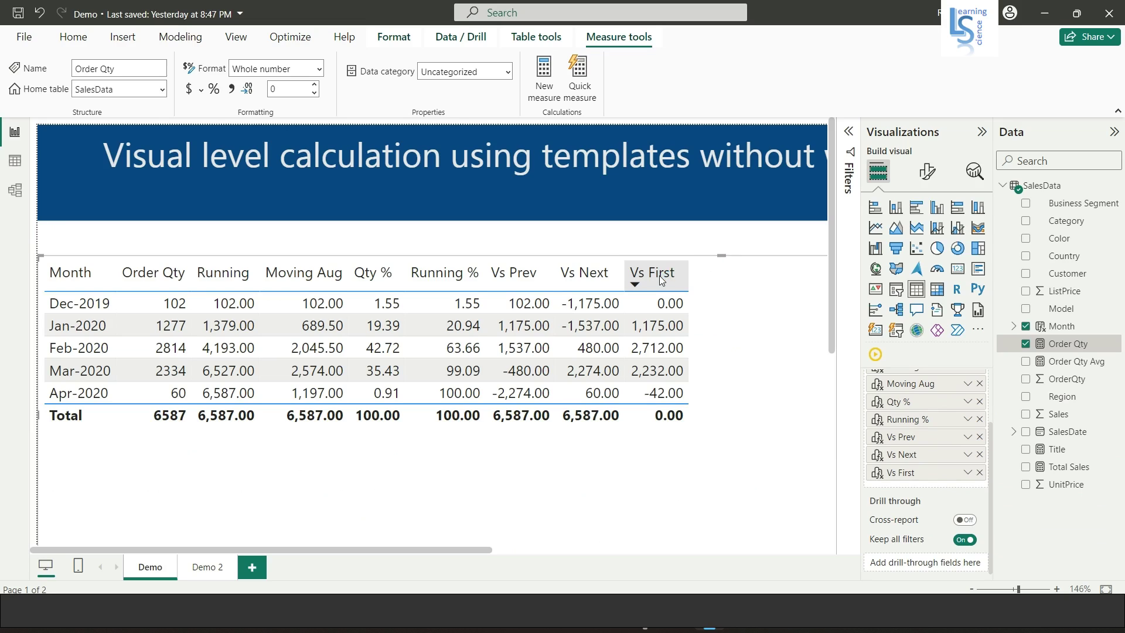
left_click(967, 474)
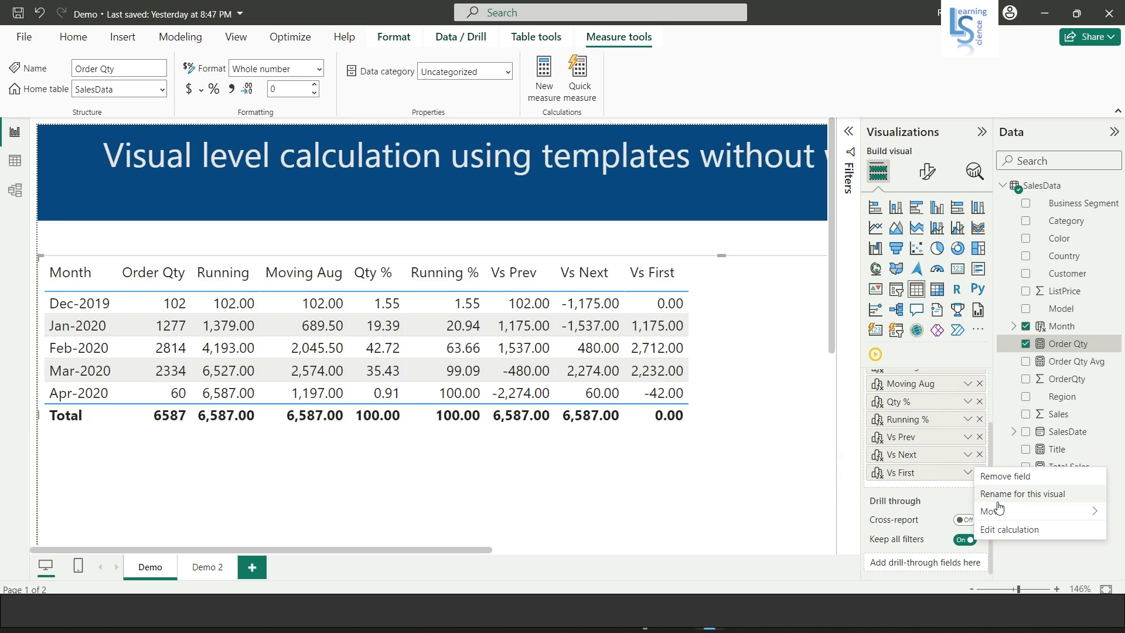
left_click(1008, 530)
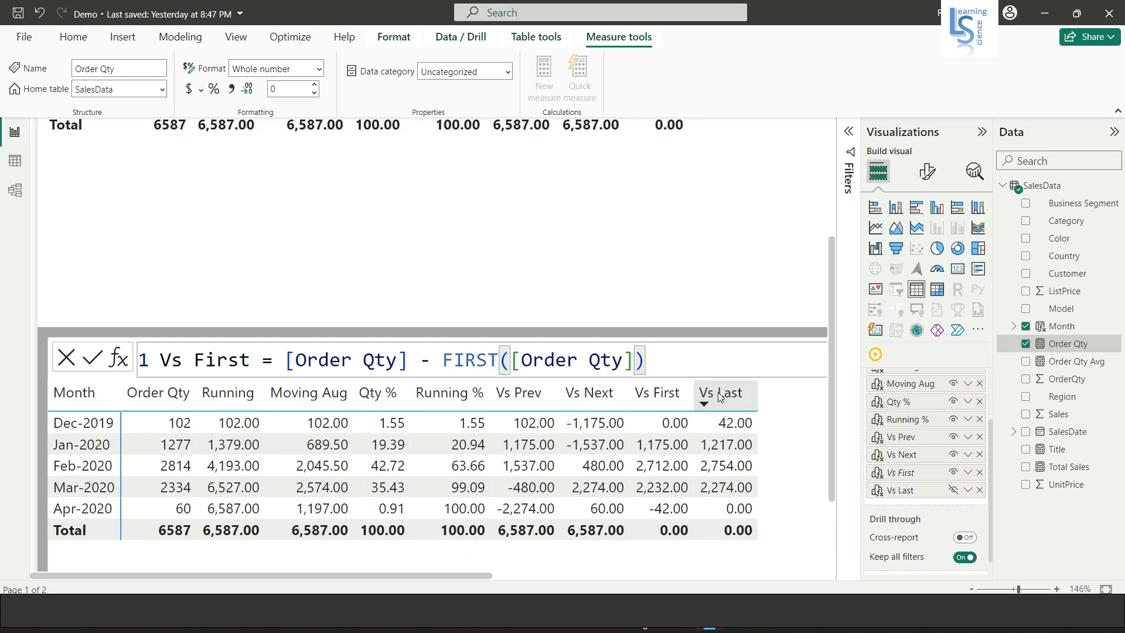
left_click(954, 491)
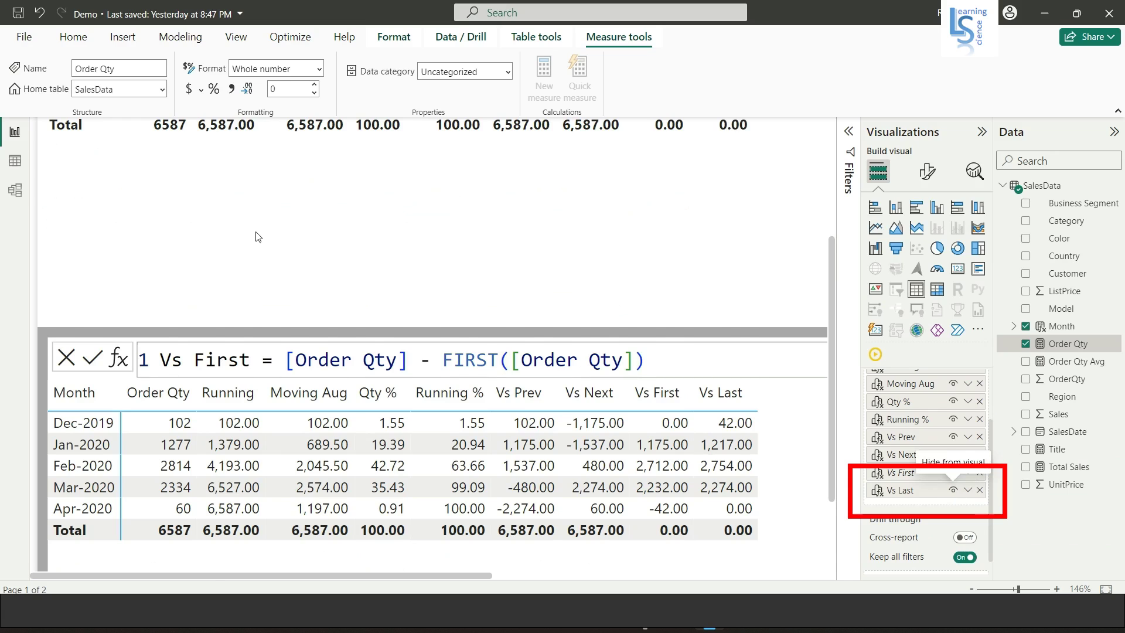
left_click(112, 155)
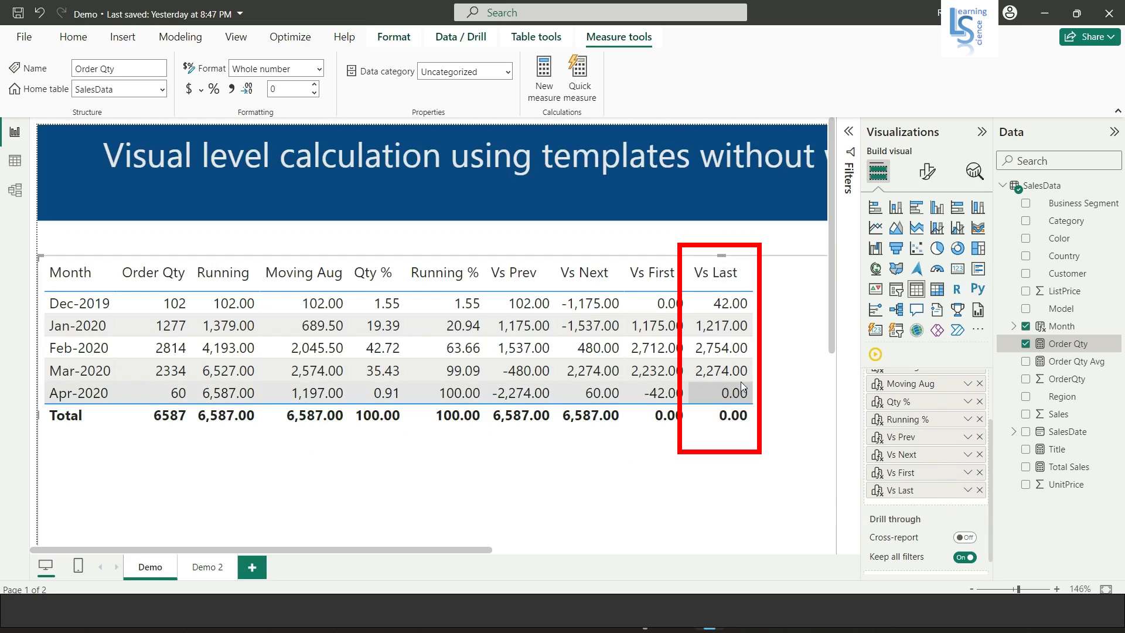
left_click(1106, 588)
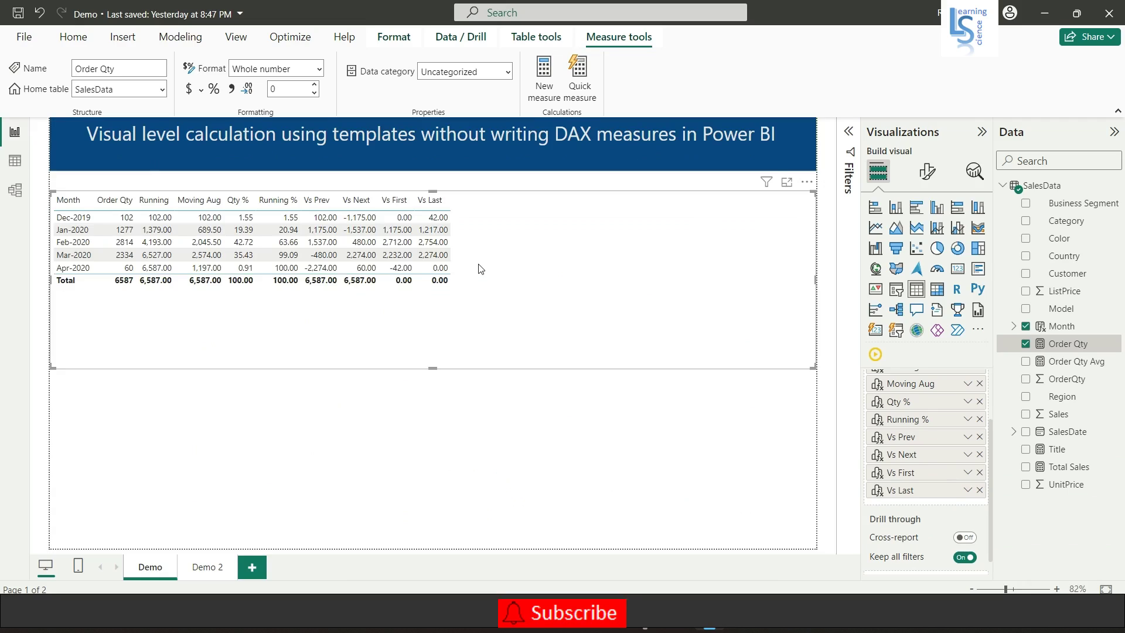
- Add a line chart to the Demo 2 page and make it much taller
left_click(208, 568)
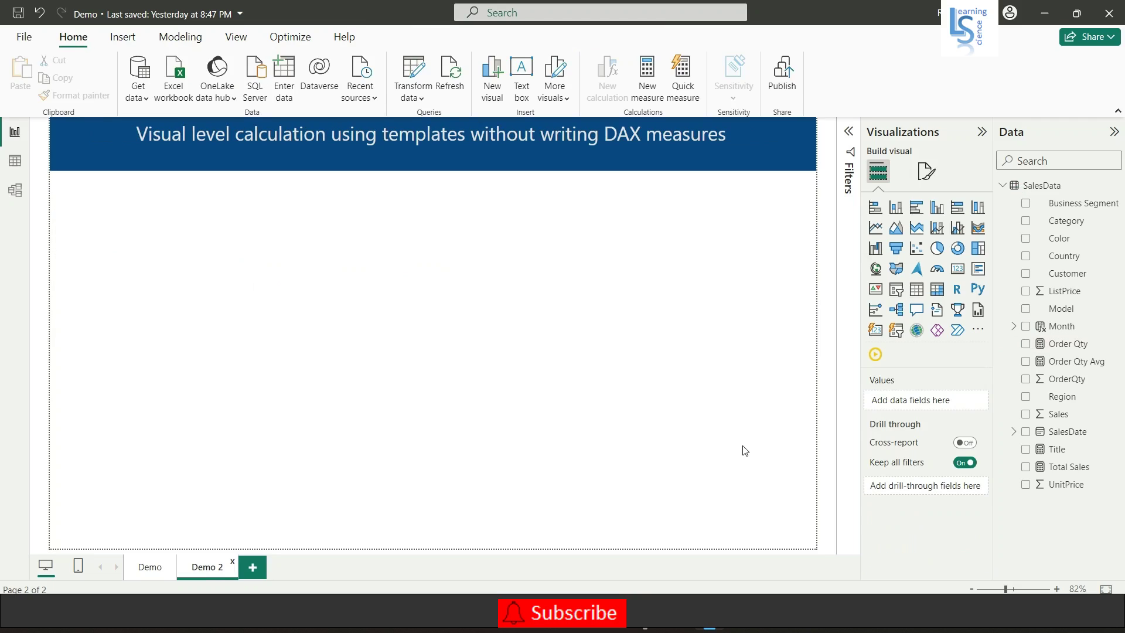
left_click(875, 228)
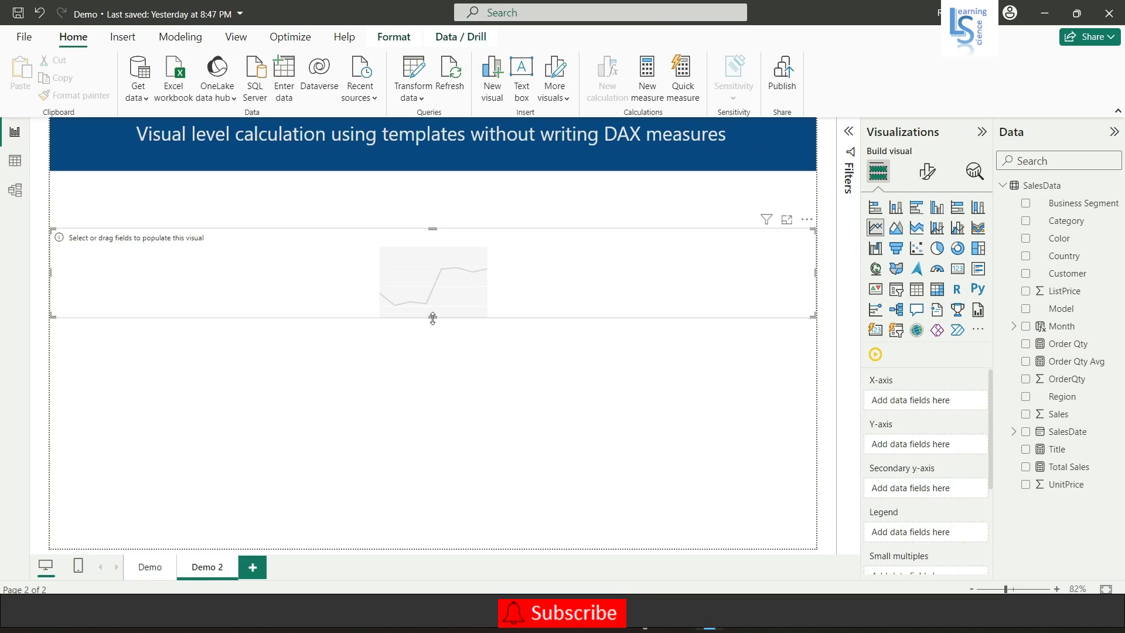
left_click_drag(432, 318, 461, 514)
- Plot Order Qty on the y-axis against plain Month (not the date hierarchy) on the x-axis
left_click_drag(1062, 325, 971, 406)
left_click(967, 402)
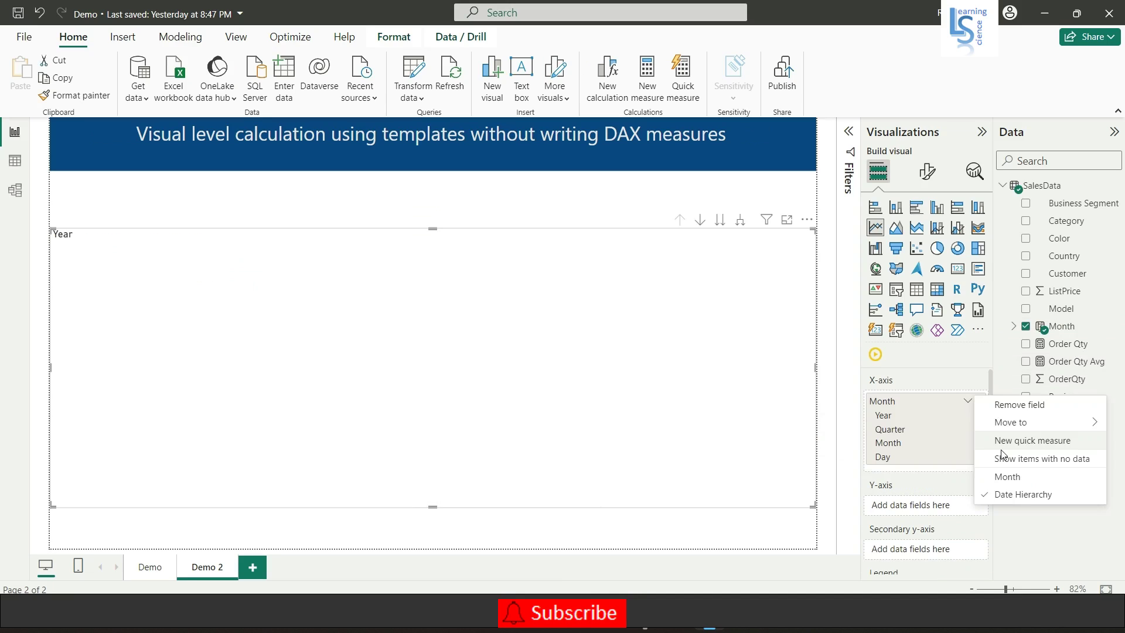
left_click(1007, 479)
left_click_drag(1065, 344, 947, 451)
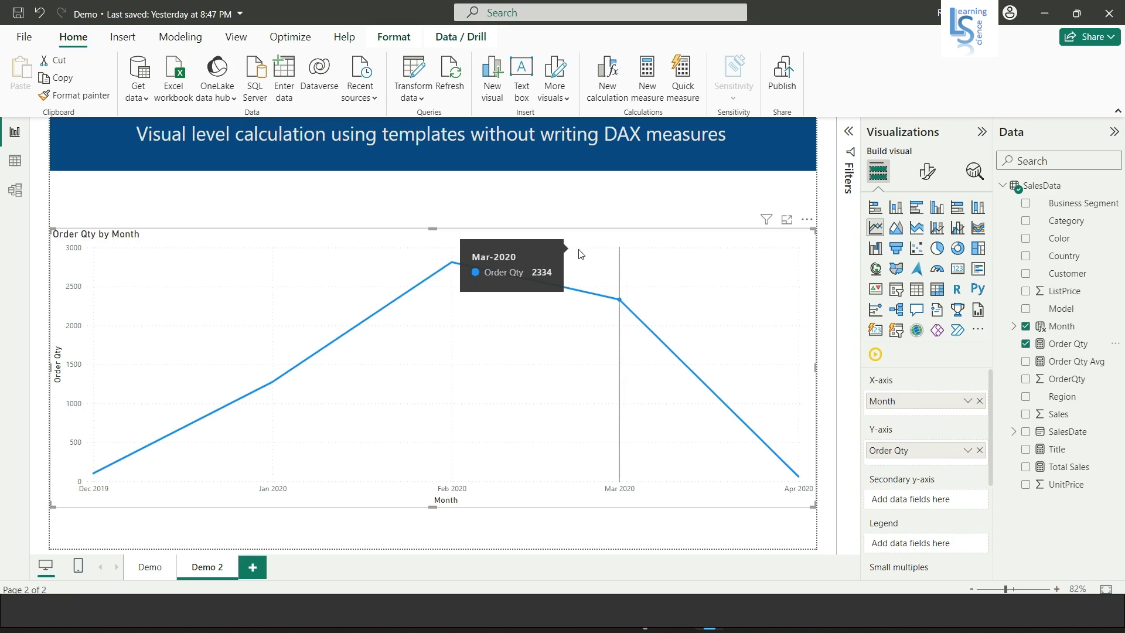
right_click(449, 269)
mouse_move(493, 350)
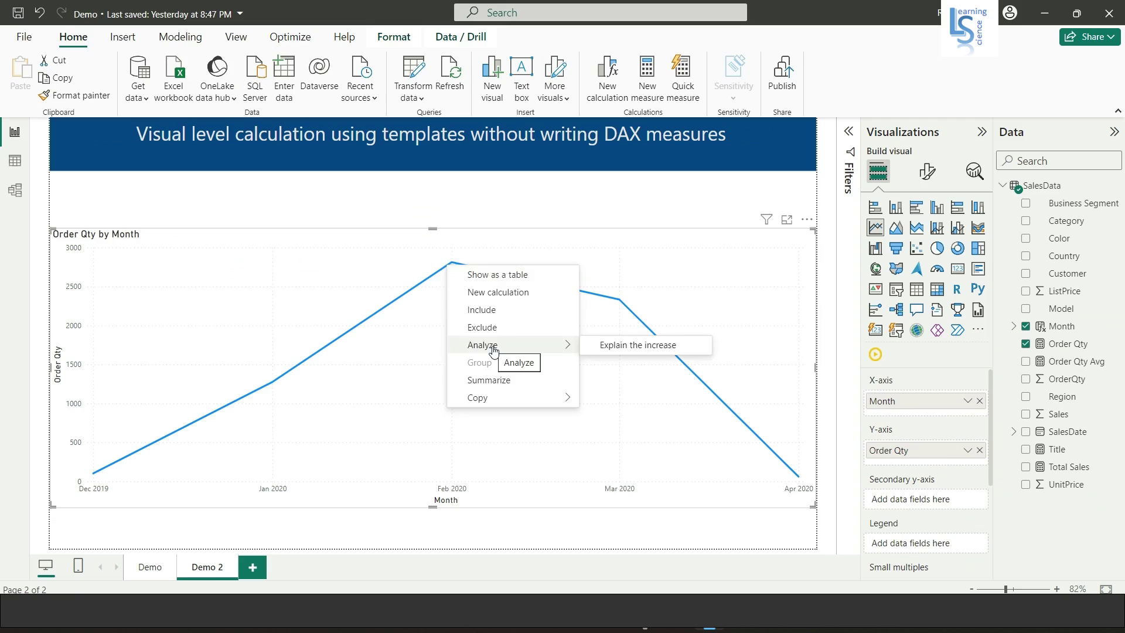
- Create a Running sum calculation RUNNINGSUM([Order Qty]) for the chart, then return to the report
left_click(503, 295)
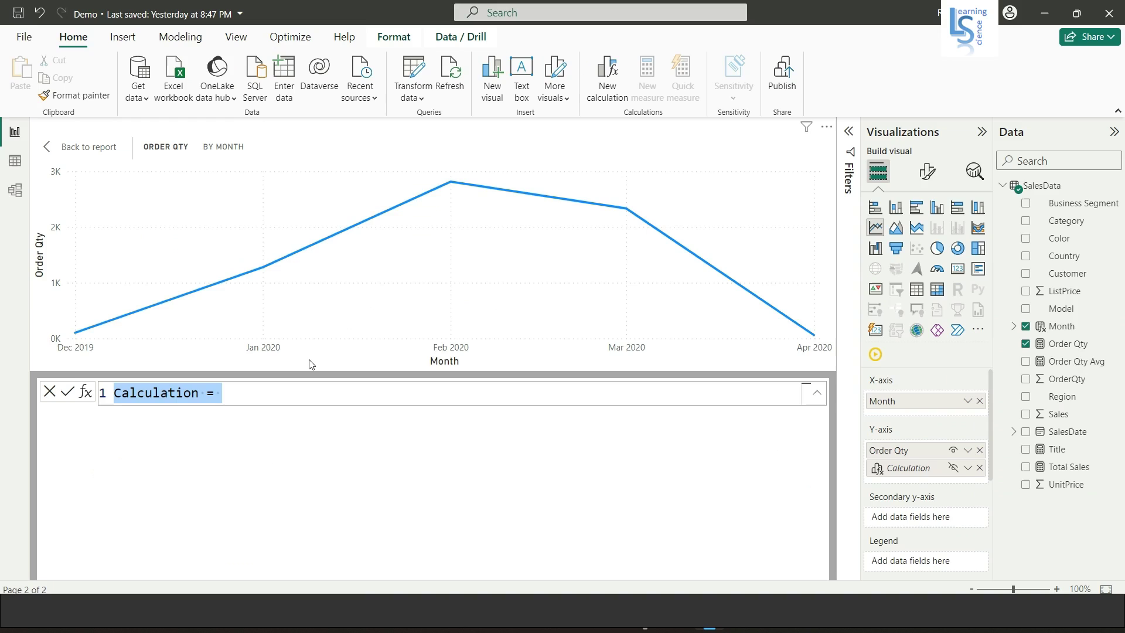
left_click(87, 392)
left_click(110, 409)
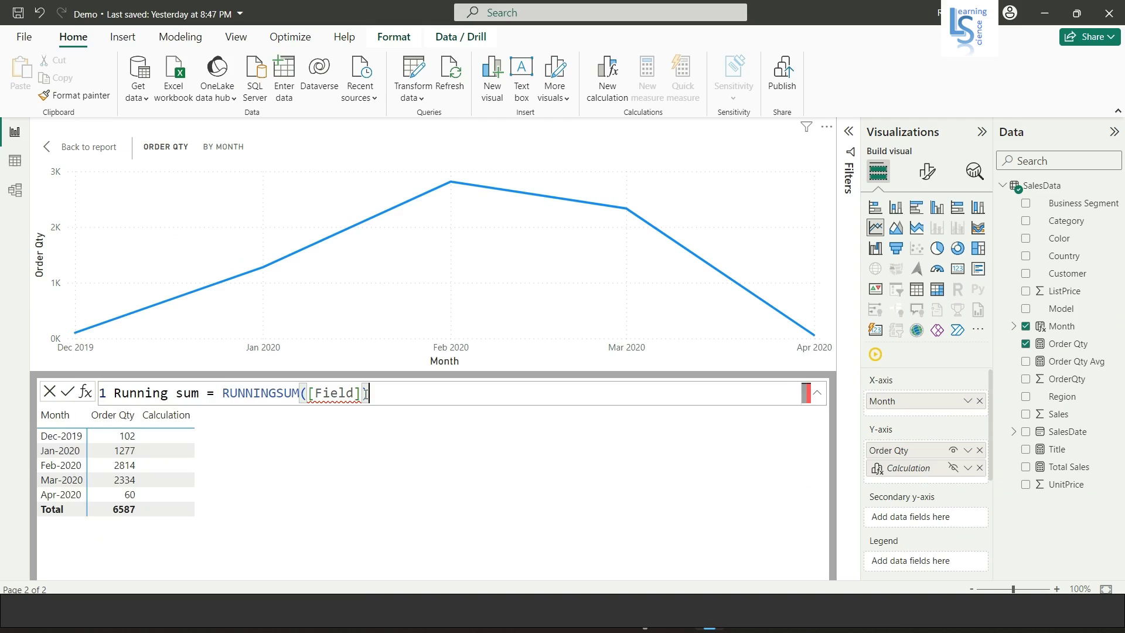
left_click_drag(360, 393, 316, 392)
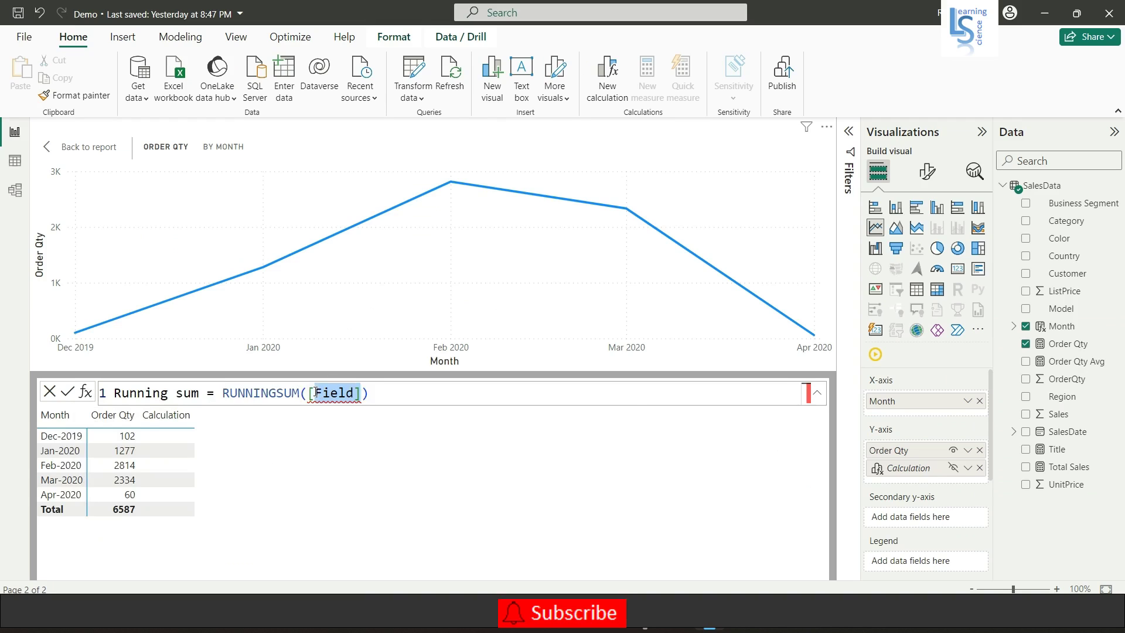
type("O")
left_click(391, 420)
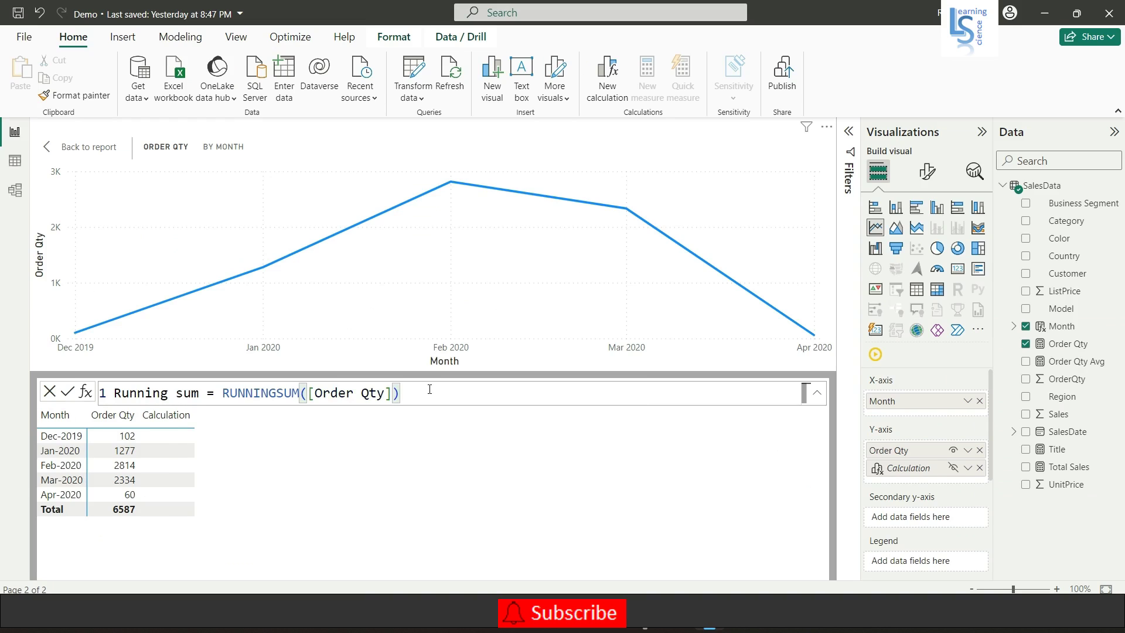
key("Return")
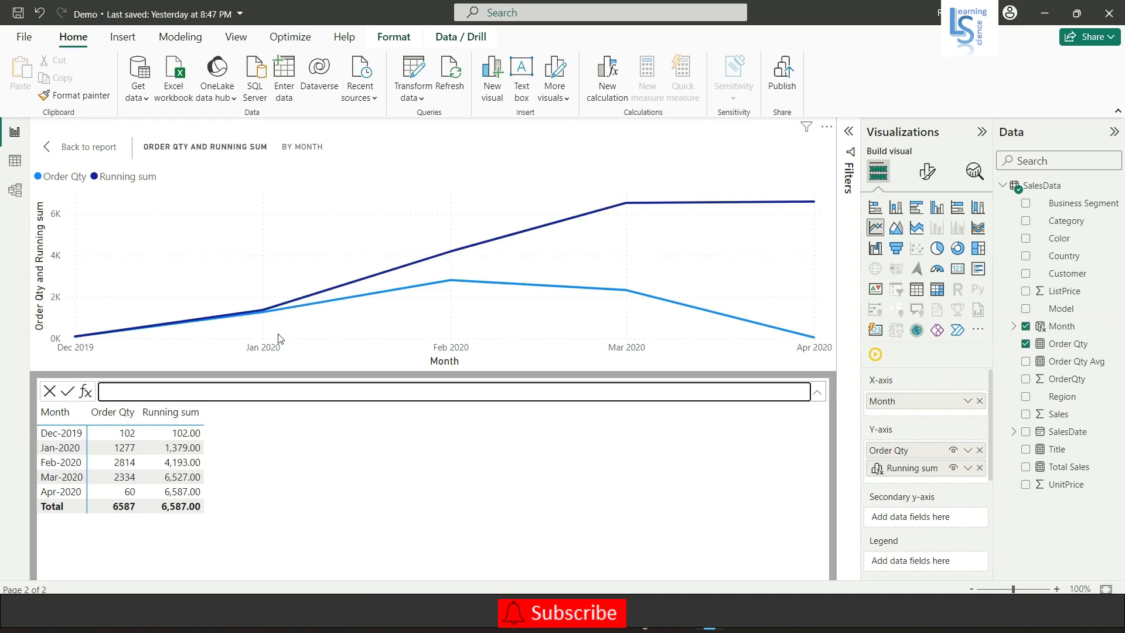
left_click(105, 150)
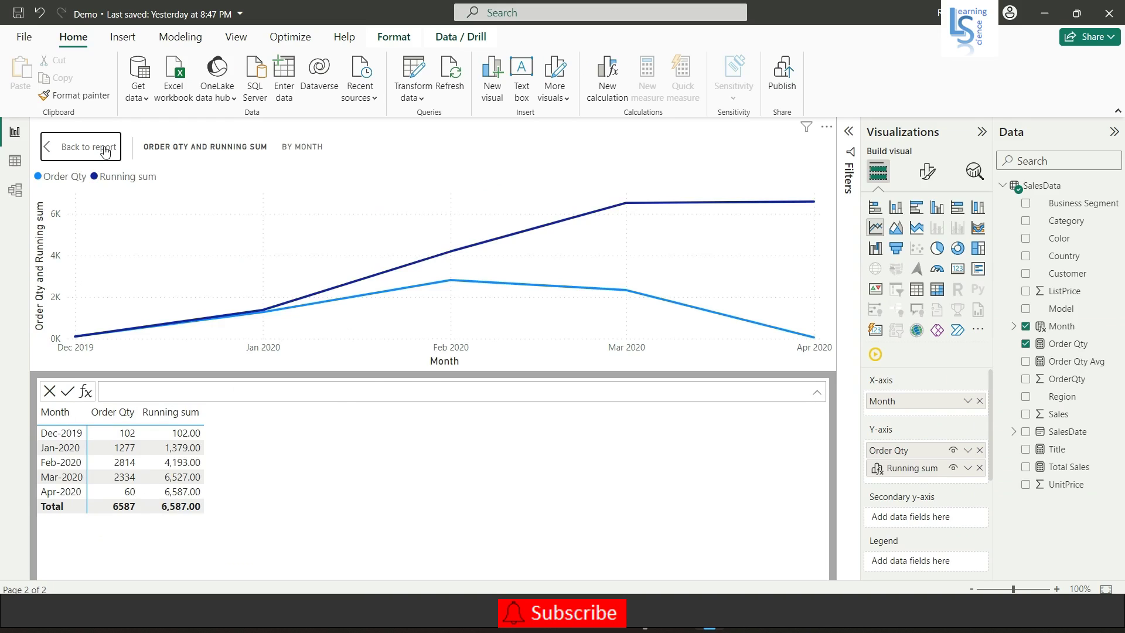